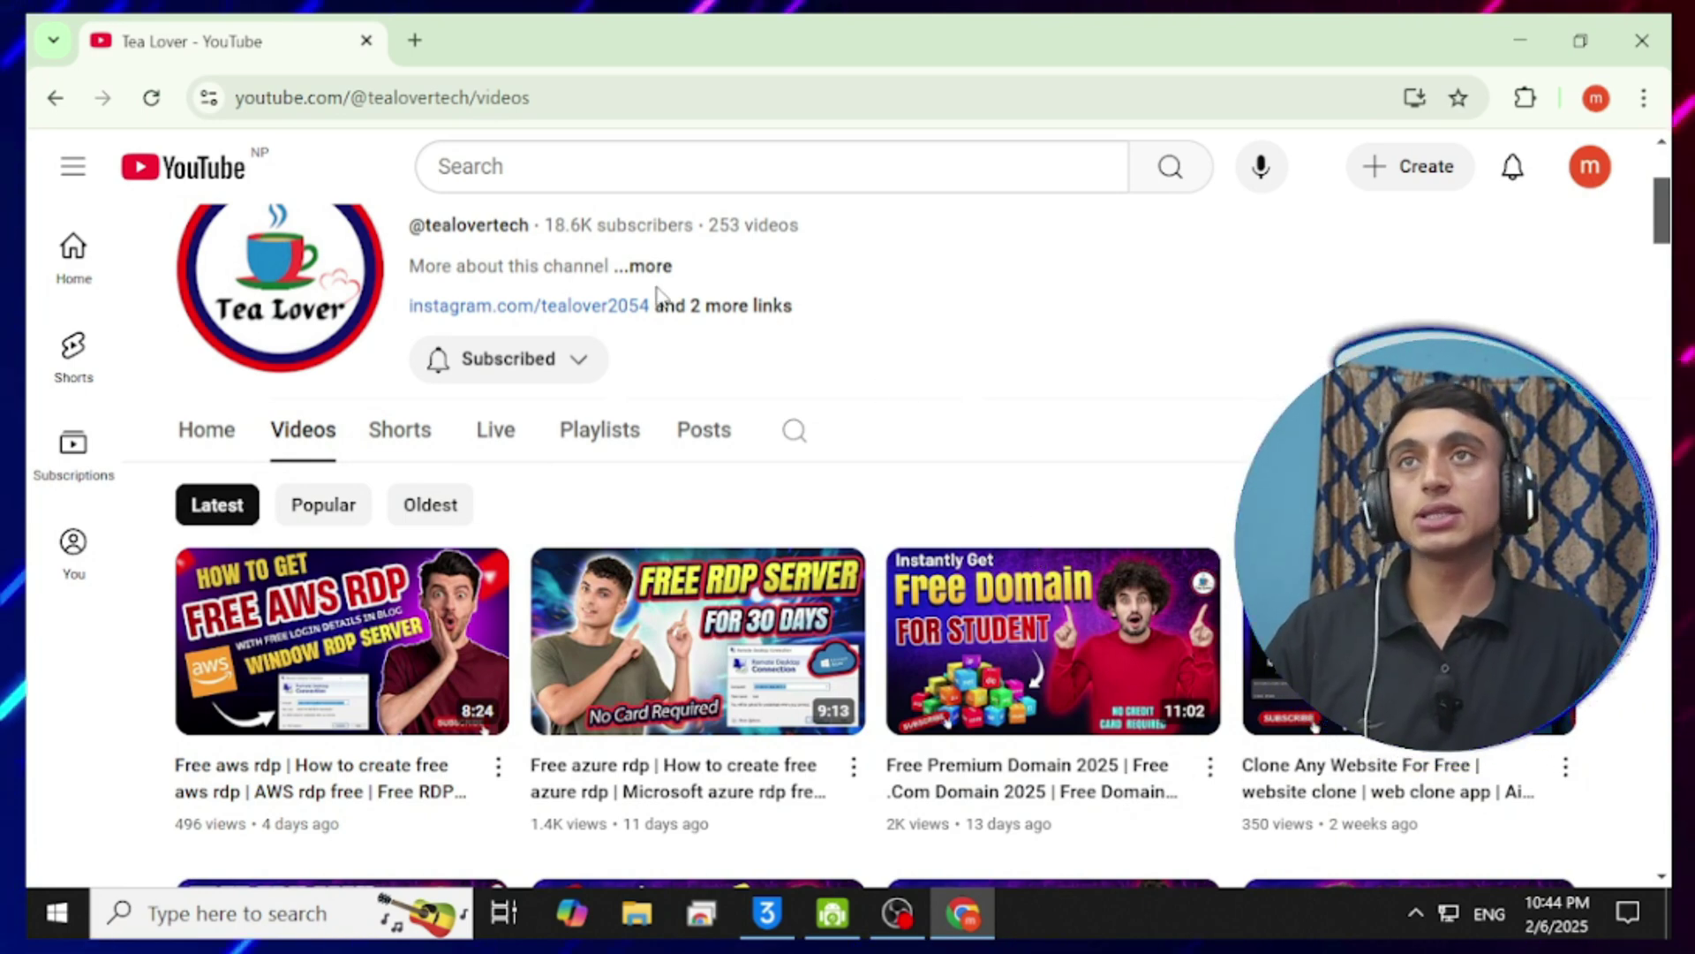
Open the channel's Website link from its About links in a new tab.
{"action": "left_click", "coordinate": [702, 306]}
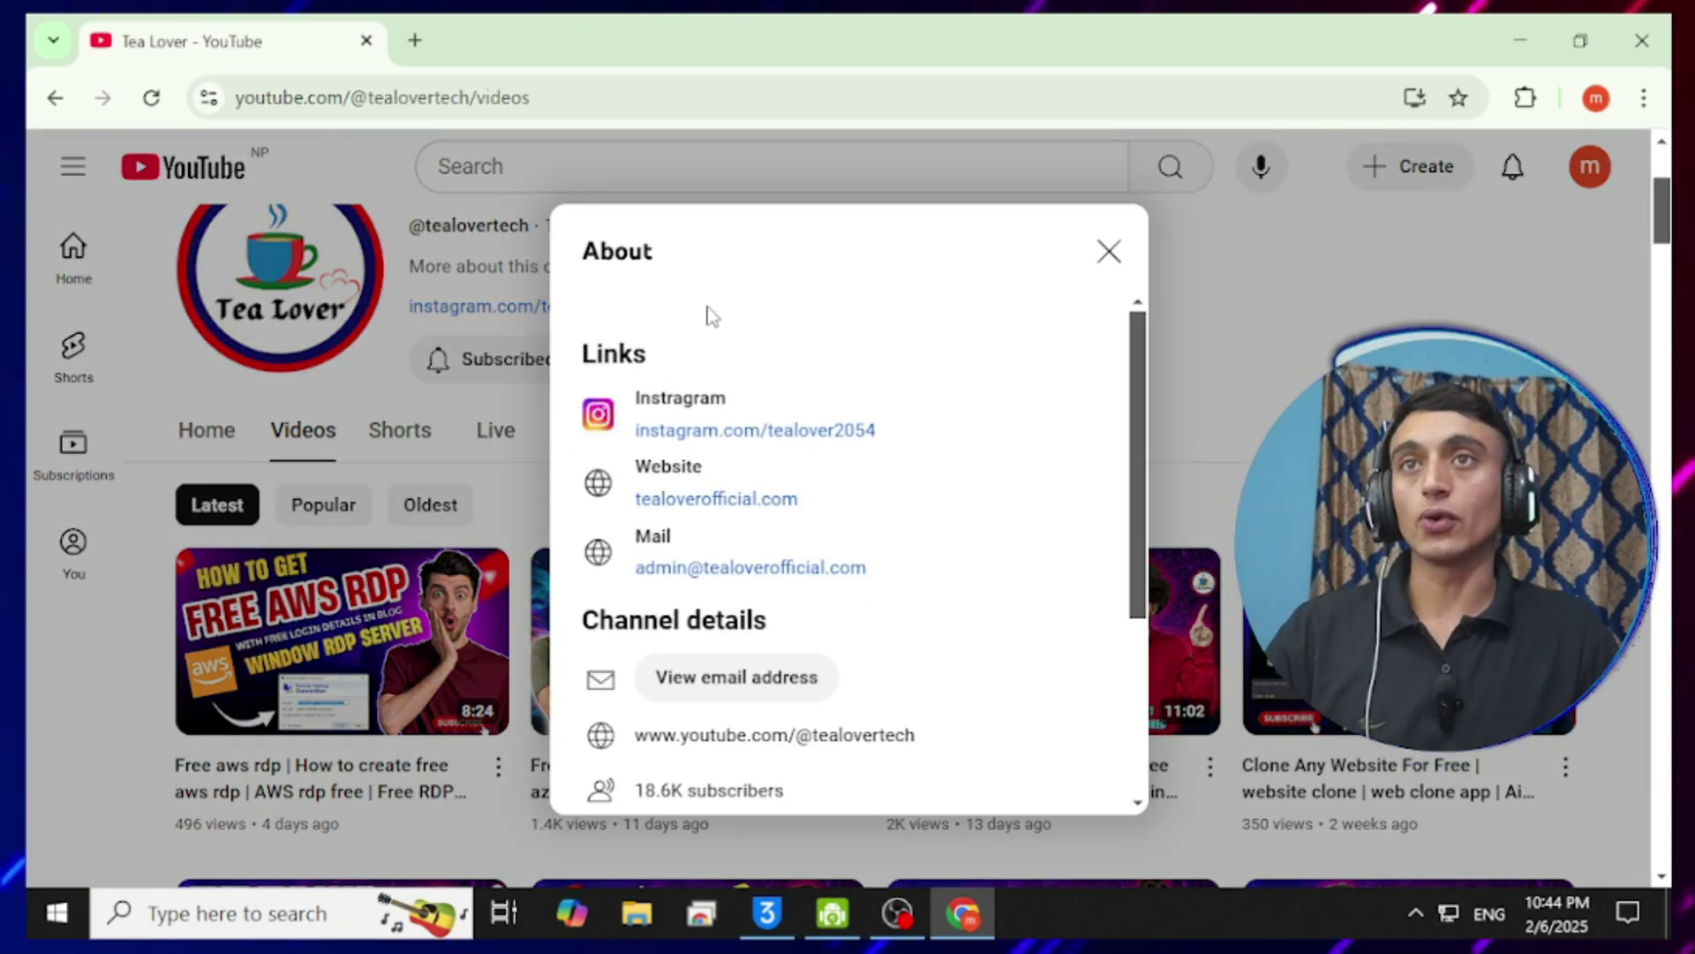
{"action": "right_click", "coordinate": [721, 505]}
{"action": "left_click", "coordinate": [825, 530]}
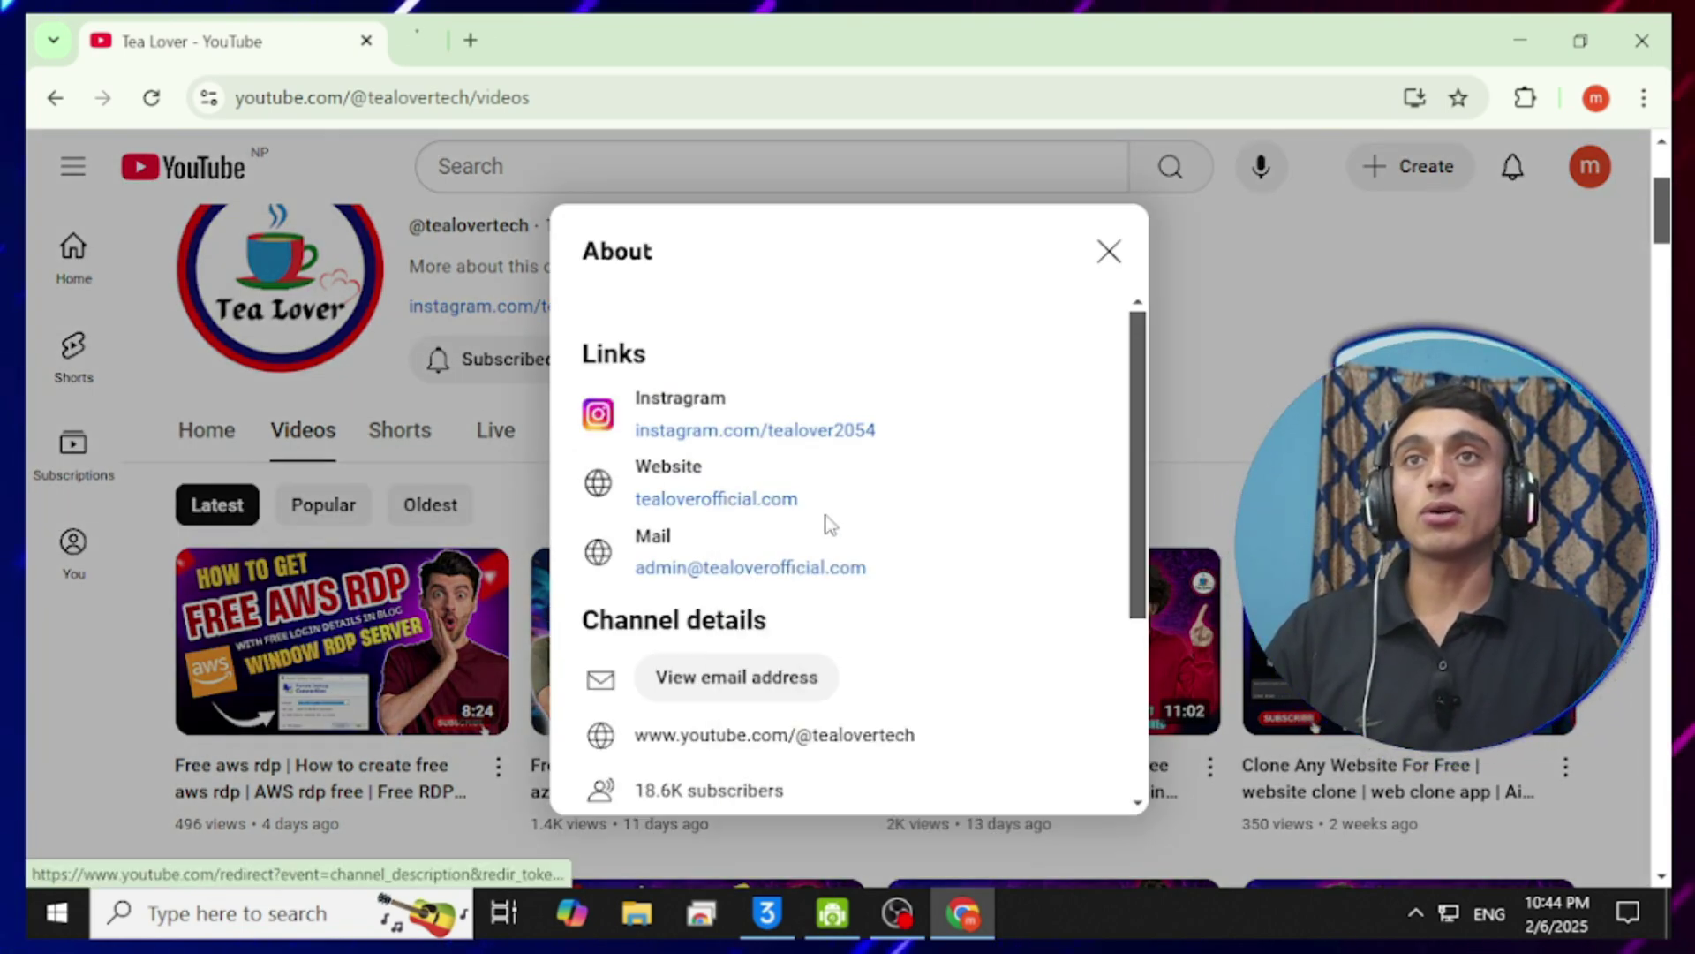
{"action": "key", "text": "ctrl+Tab"}
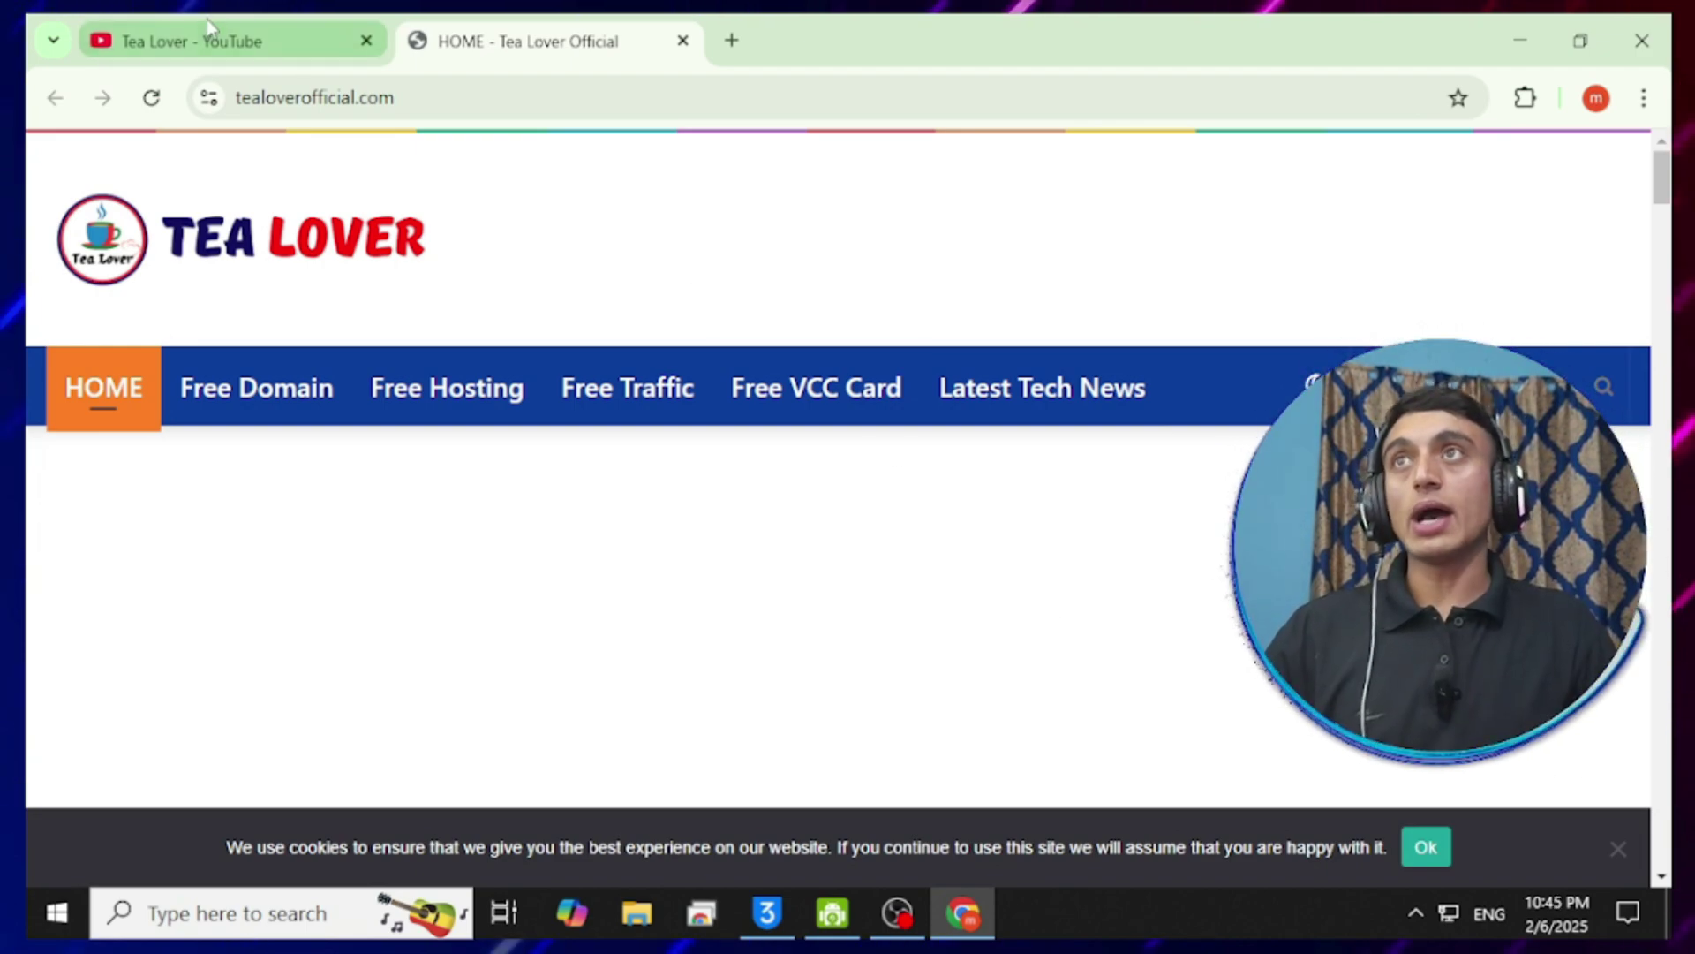
Back on YouTube, close the channel's About details and start a blank new tab.
{"action": "left_click", "coordinate": [236, 55]}
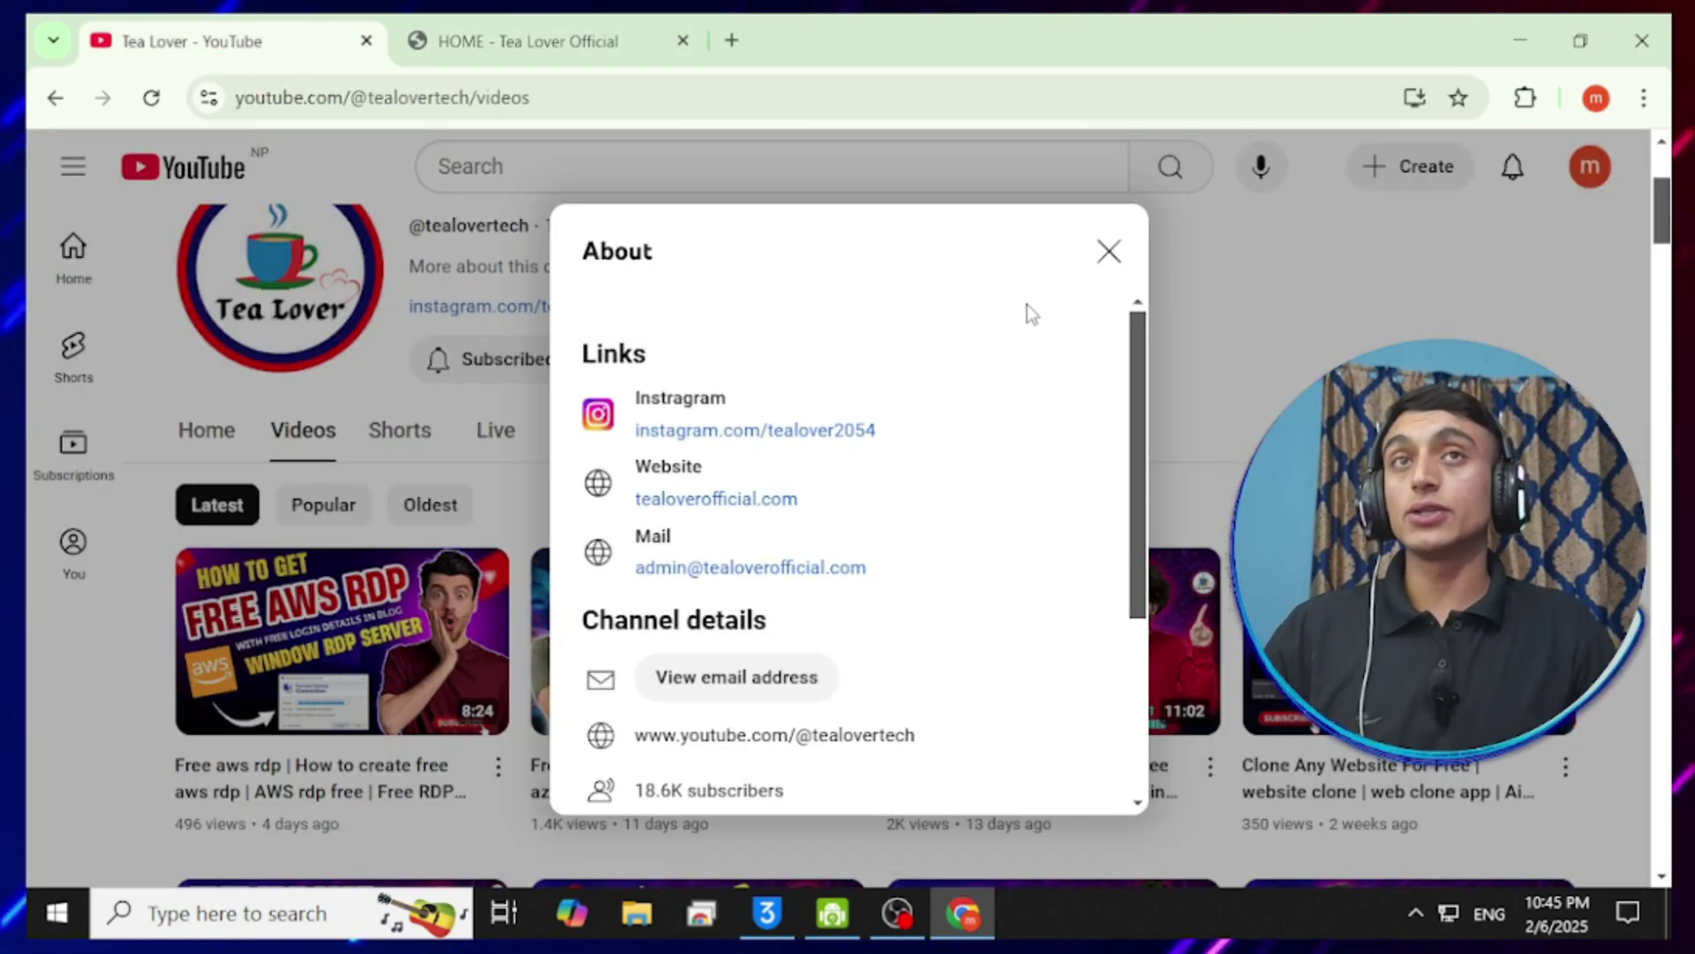
{"action": "left_click", "coordinate": [1108, 253]}
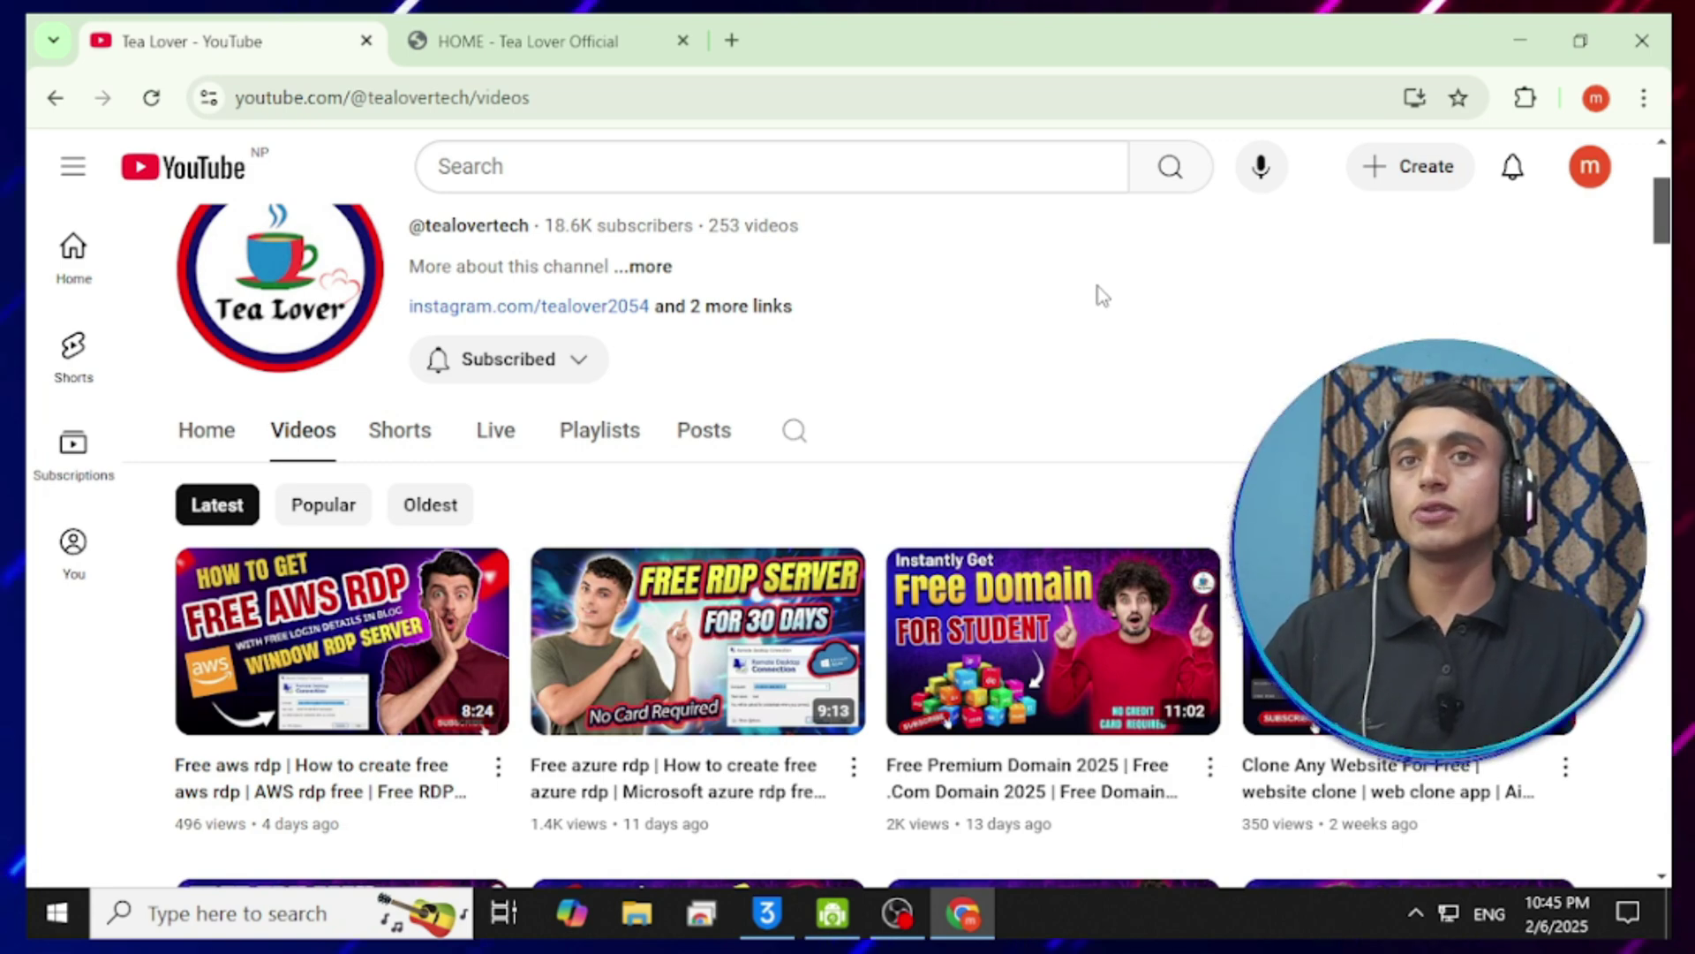
{"action": "key", "text": "ctrl+t"}
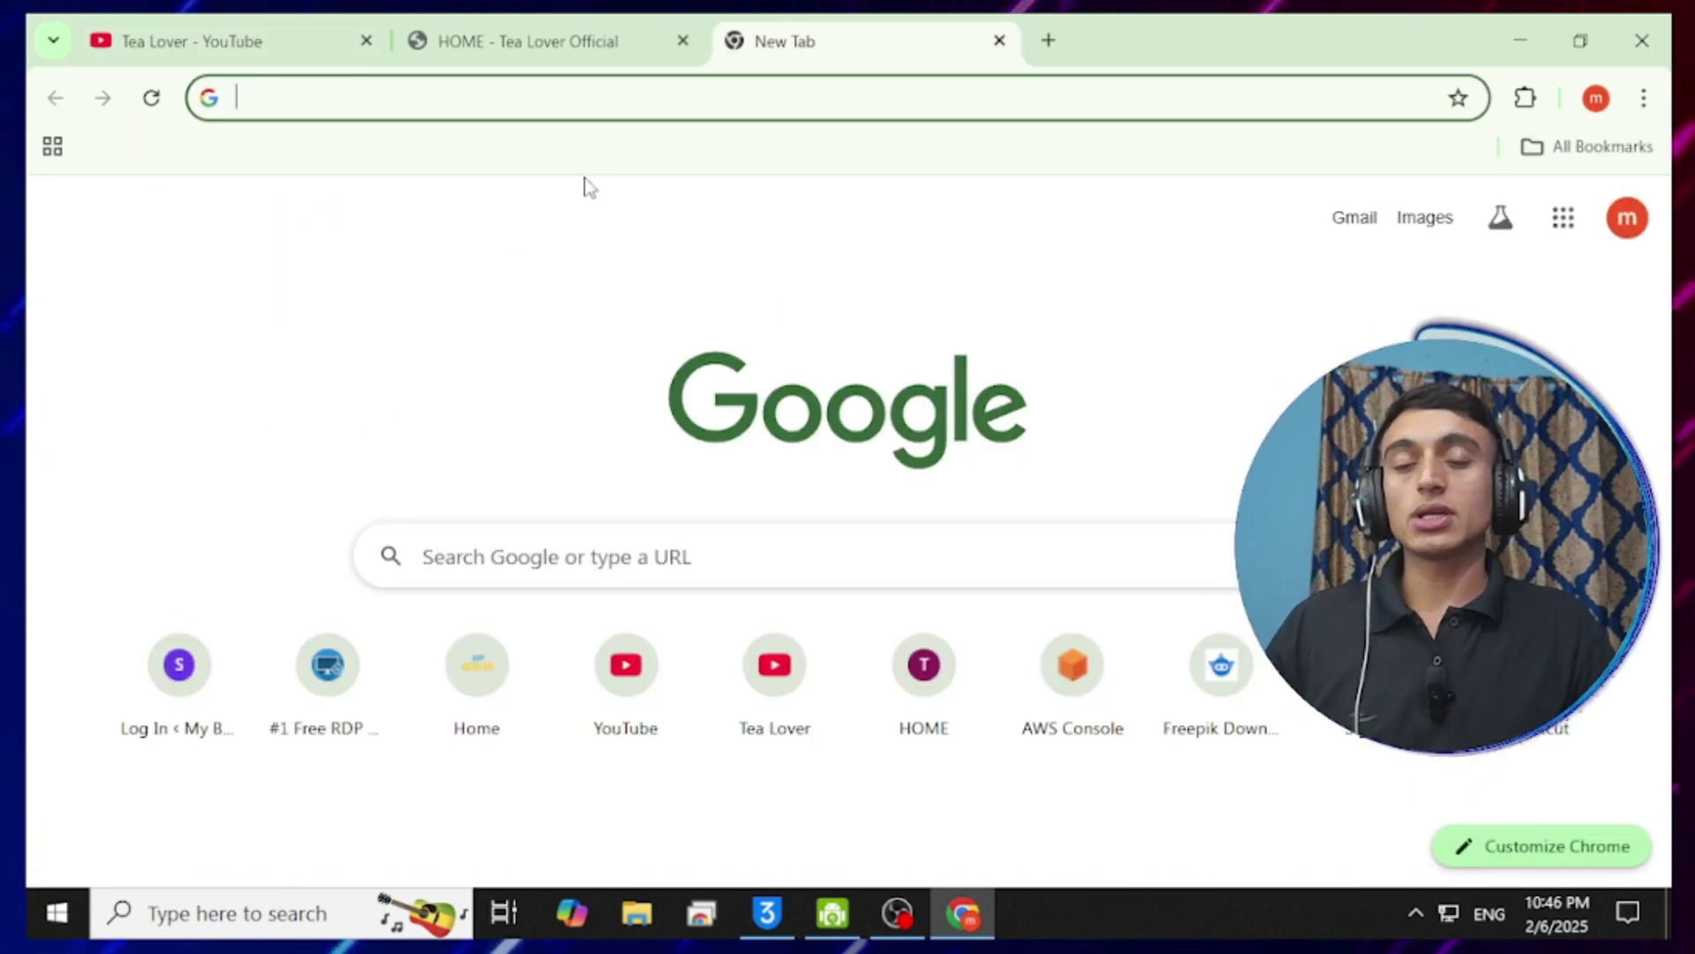
Search Google for 'alc hosting' and open the alchosting.net result.
{"action": "type", "text": "alc hosting"}
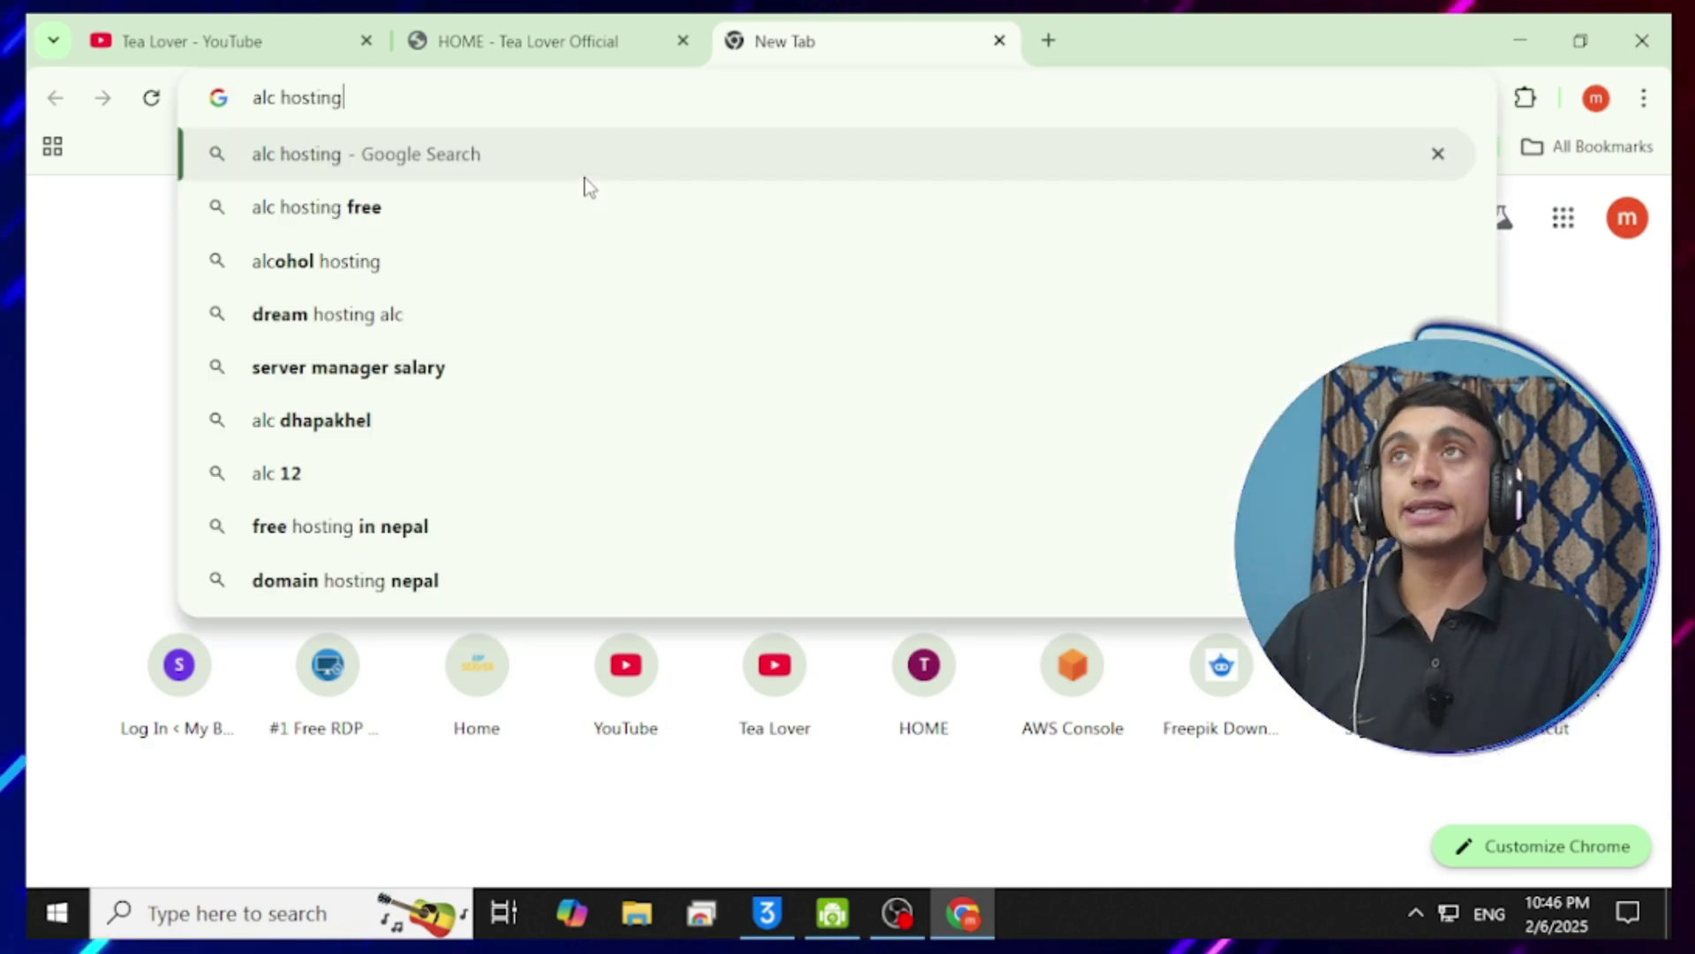
{"action": "key", "text": "Return"}
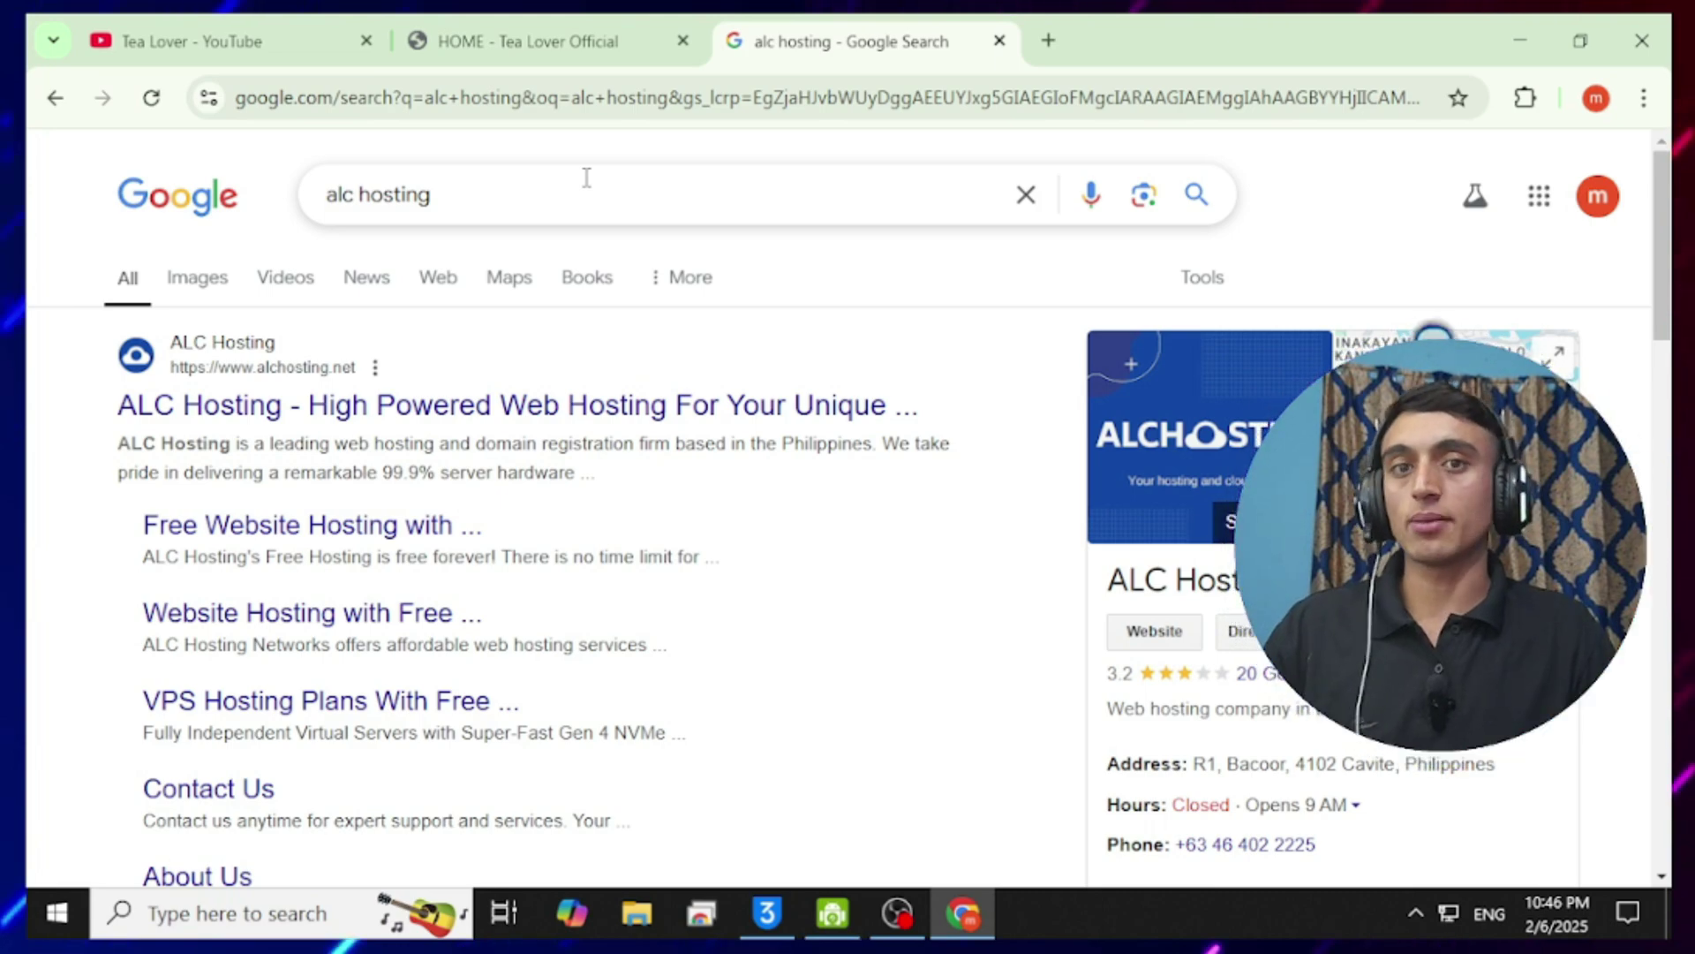
{"action": "left_click", "coordinate": [408, 416]}
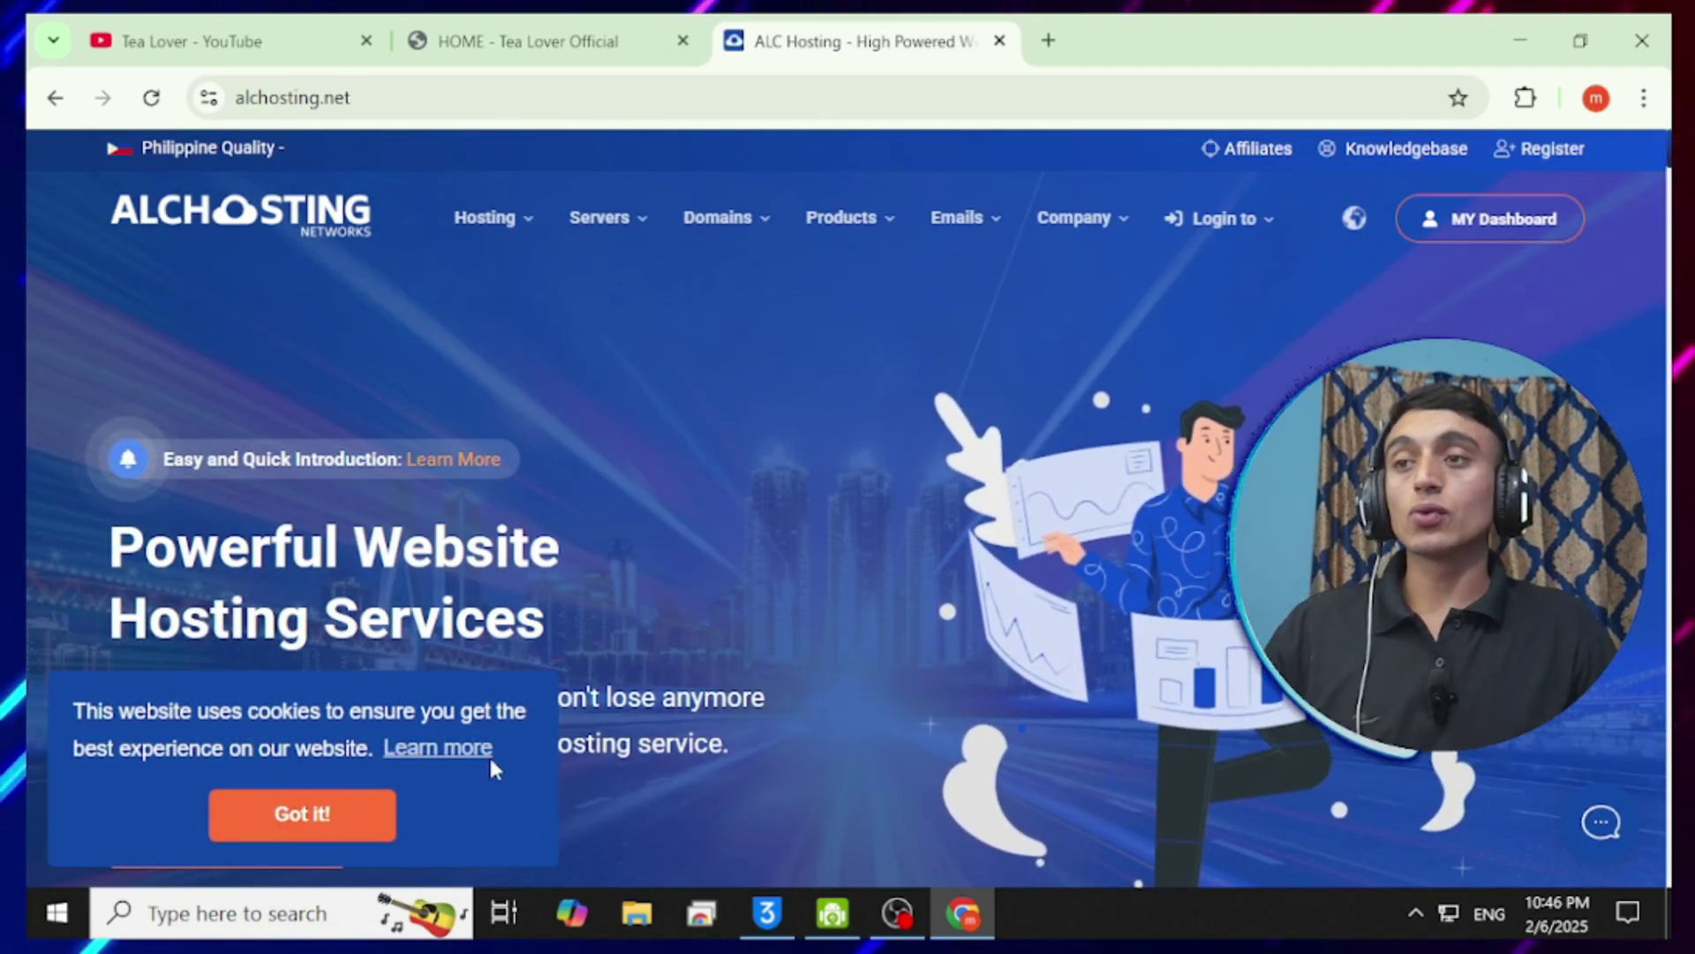
Browse the alchosting.net homepage, then choose Free Website Hosting from the Hosting menu.
{"action": "scroll", "coordinate": [776, 477], "scroll_direction": "down", "scroll_amount": 6}
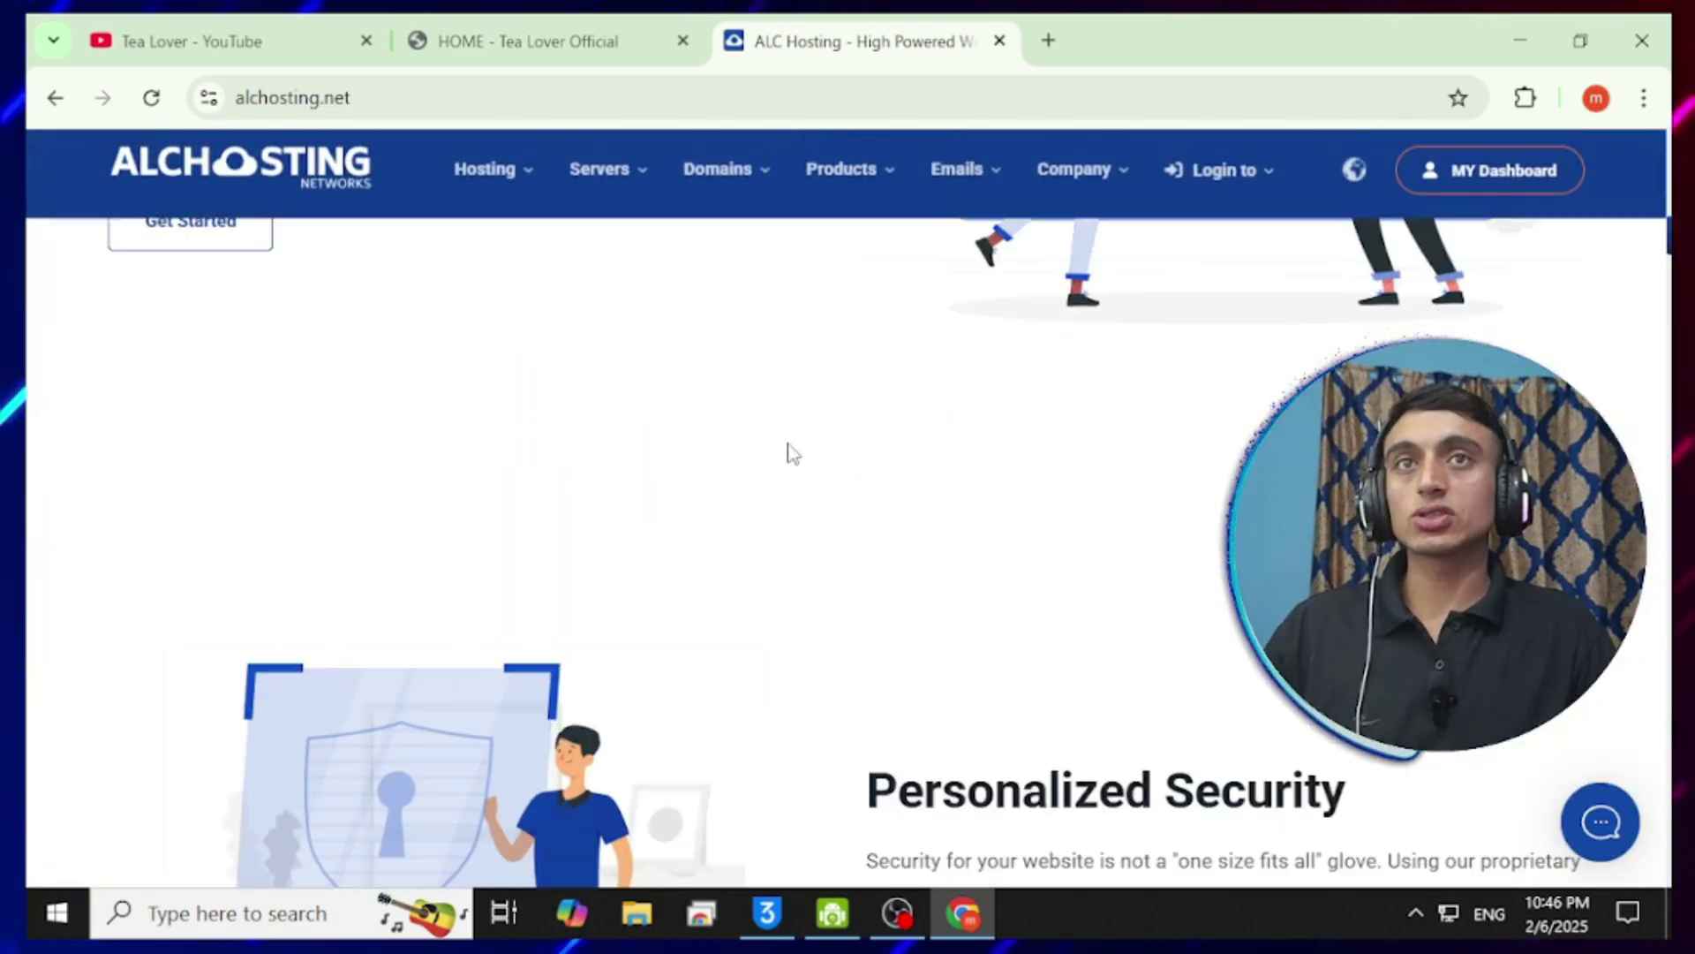
{"action": "scroll", "coordinate": [790, 464], "scroll_direction": "down", "scroll_amount": 10}
{"action": "scroll", "coordinate": [791, 510], "scroll_direction": "up", "scroll_amount": 12}
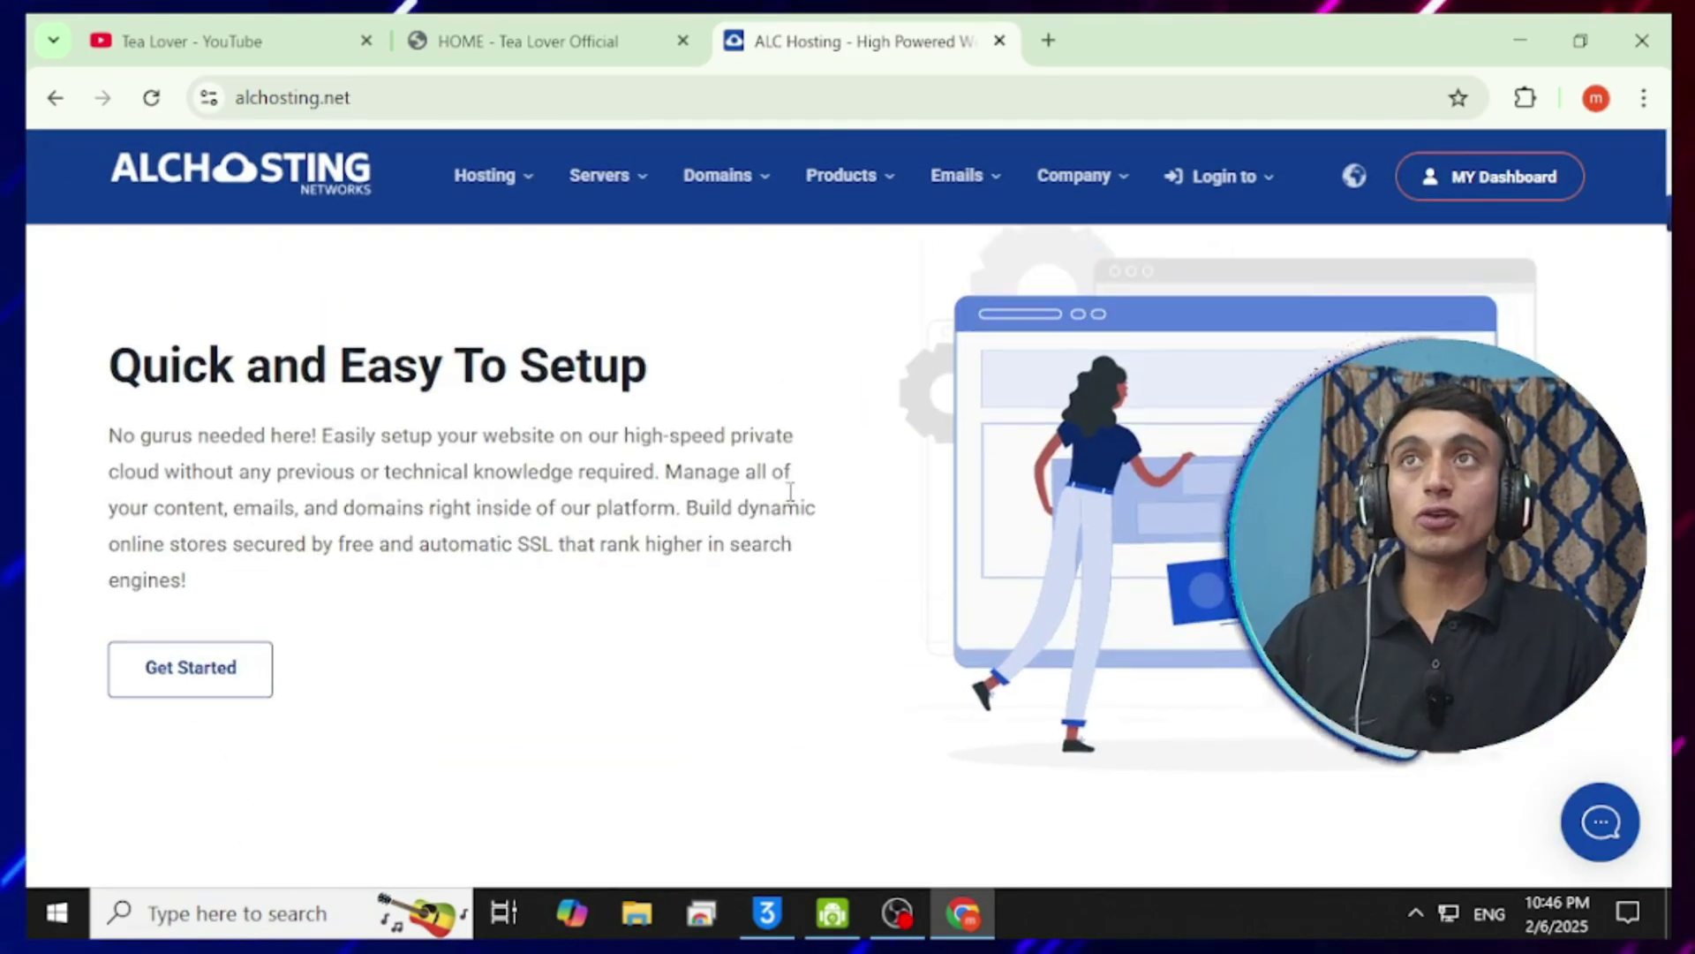
{"action": "scroll", "coordinate": [791, 490], "scroll_direction": "up", "scroll_amount": 5}
{"action": "mouse_move", "coordinate": [526, 197]}
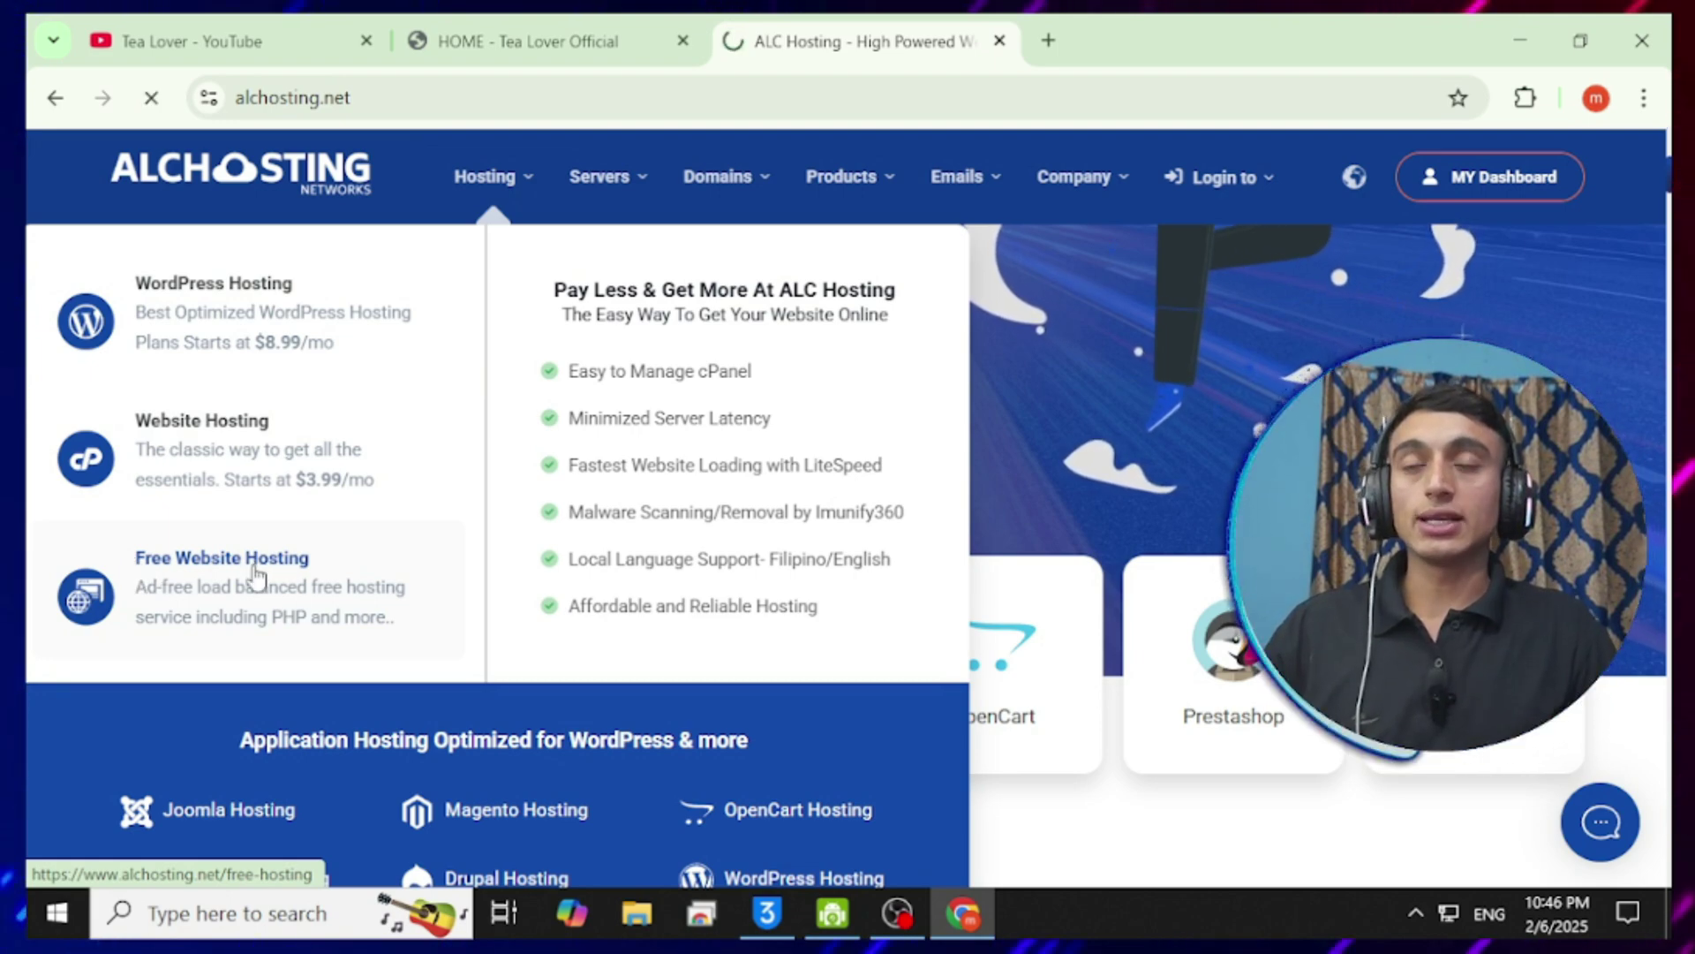
{"action": "left_click", "coordinate": [256, 565]}
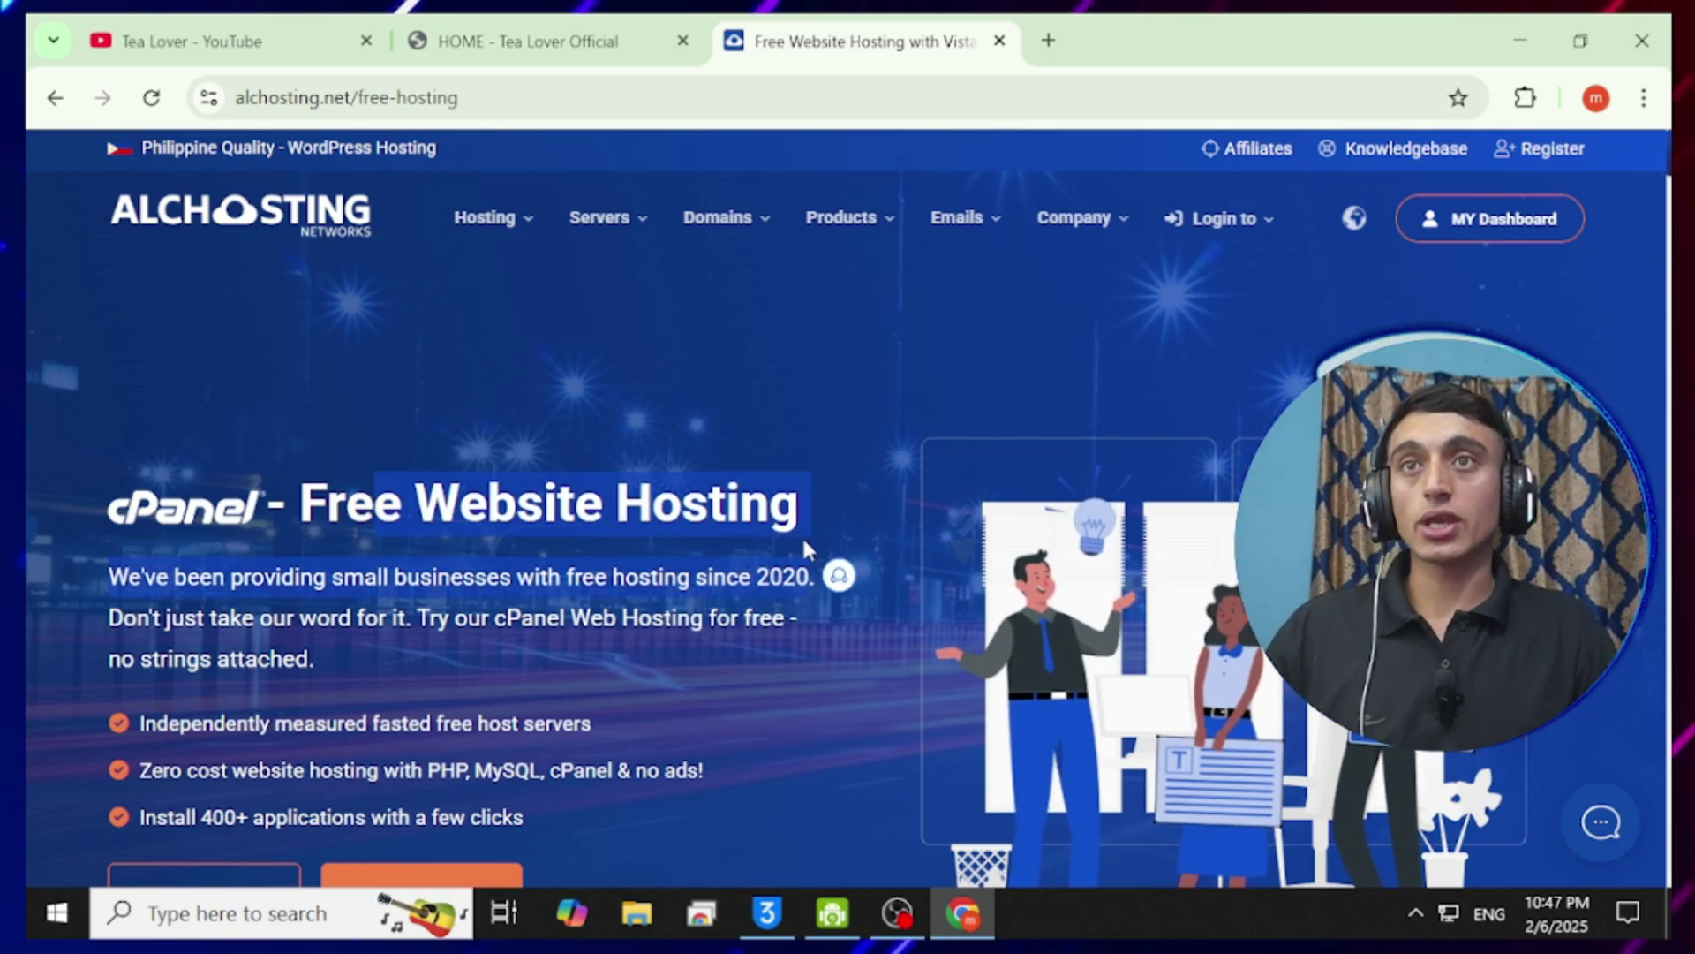
Review the free plan cards and start signup for the ALC Free Infinite plan.
{"action": "scroll", "coordinate": [883, 442], "scroll_direction": "down", "scroll_amount": 10}
{"action": "scroll", "coordinate": [990, 330], "scroll_direction": "down", "scroll_amount": 3}
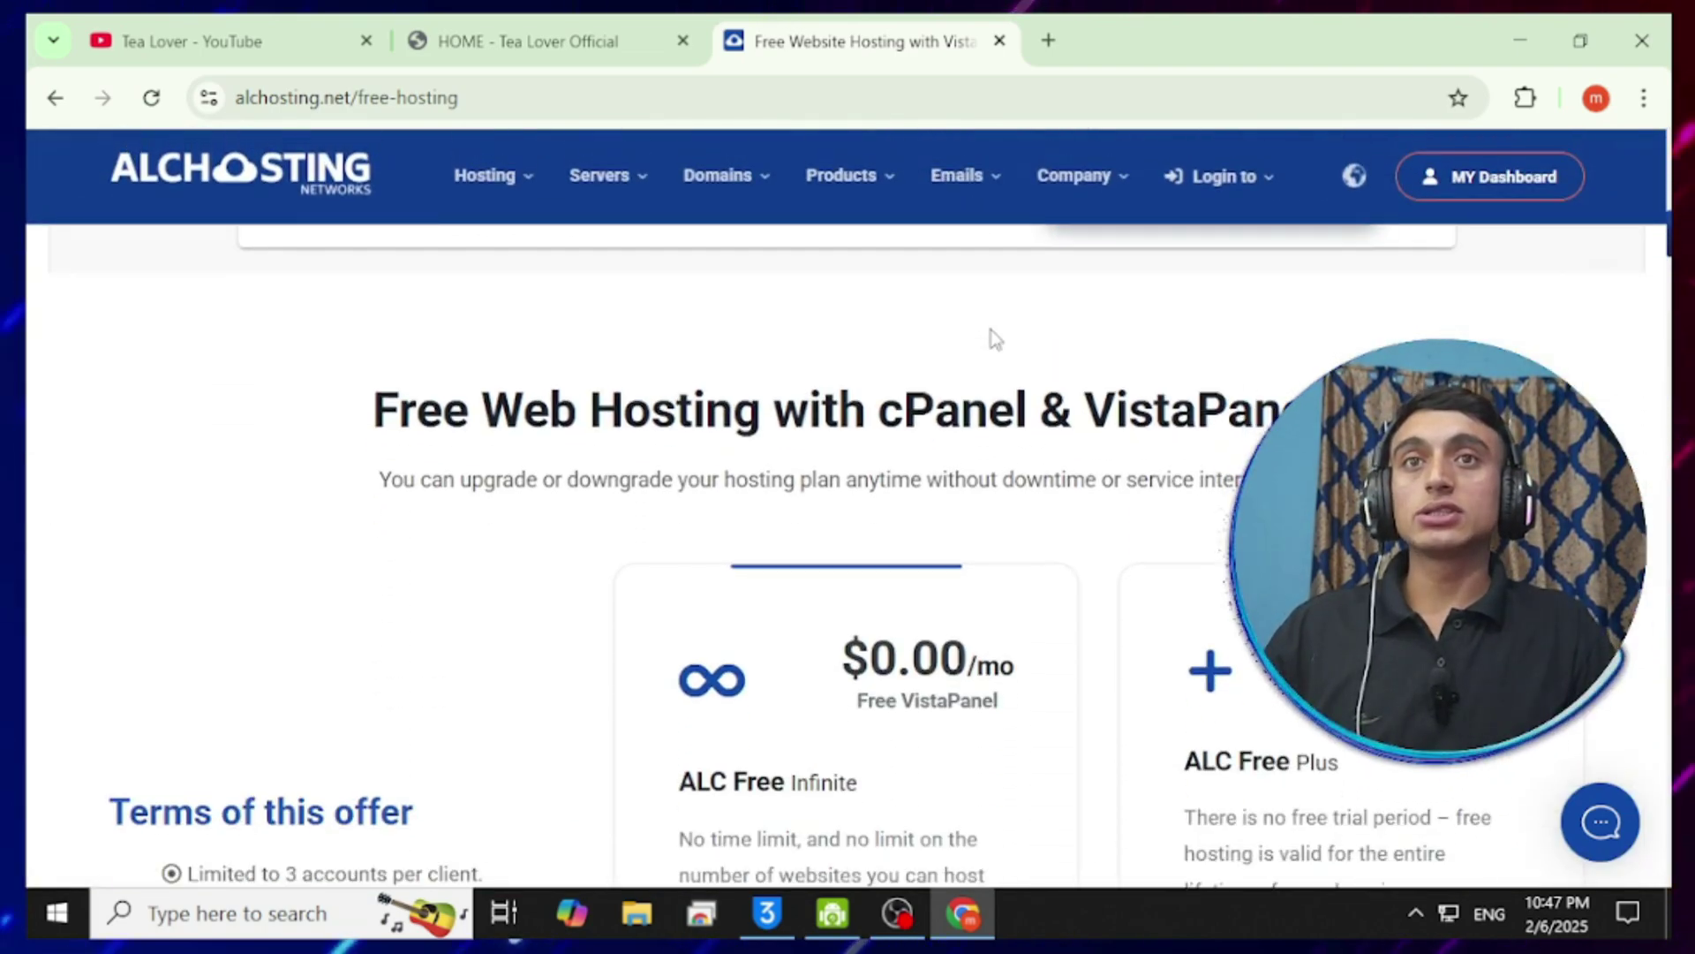
{"action": "scroll", "coordinate": [991, 330], "scroll_direction": "down", "scroll_amount": 2}
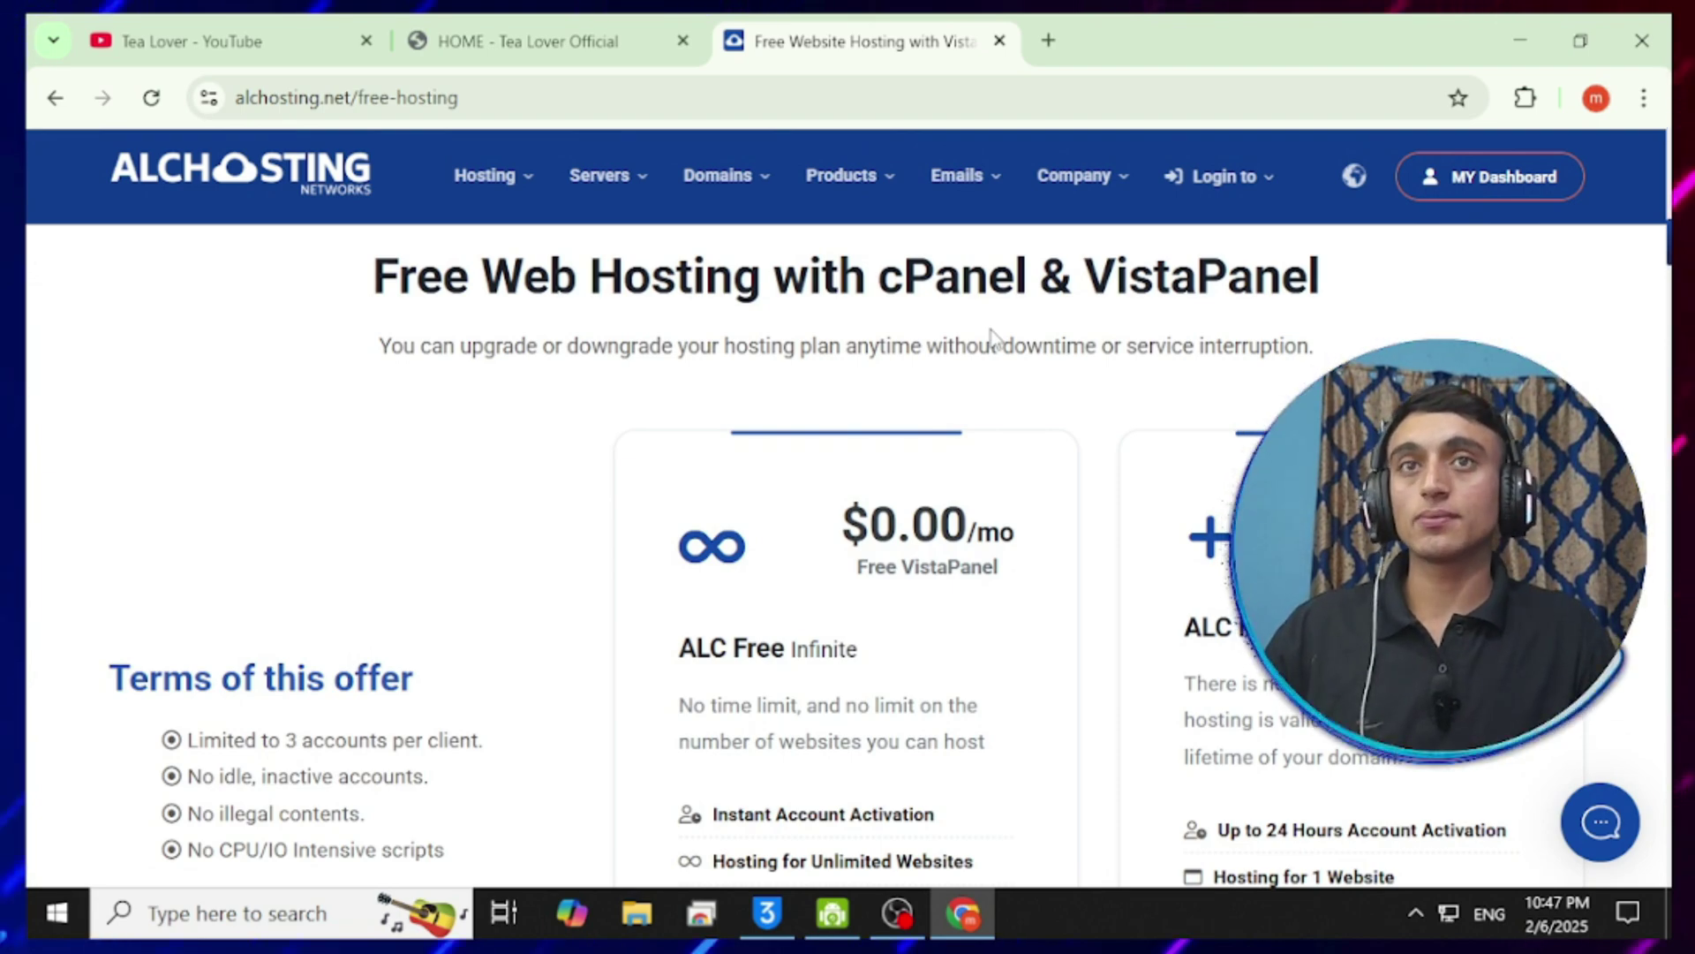
{"action": "scroll", "coordinate": [854, 320], "scroll_direction": "down", "scroll_amount": 4}
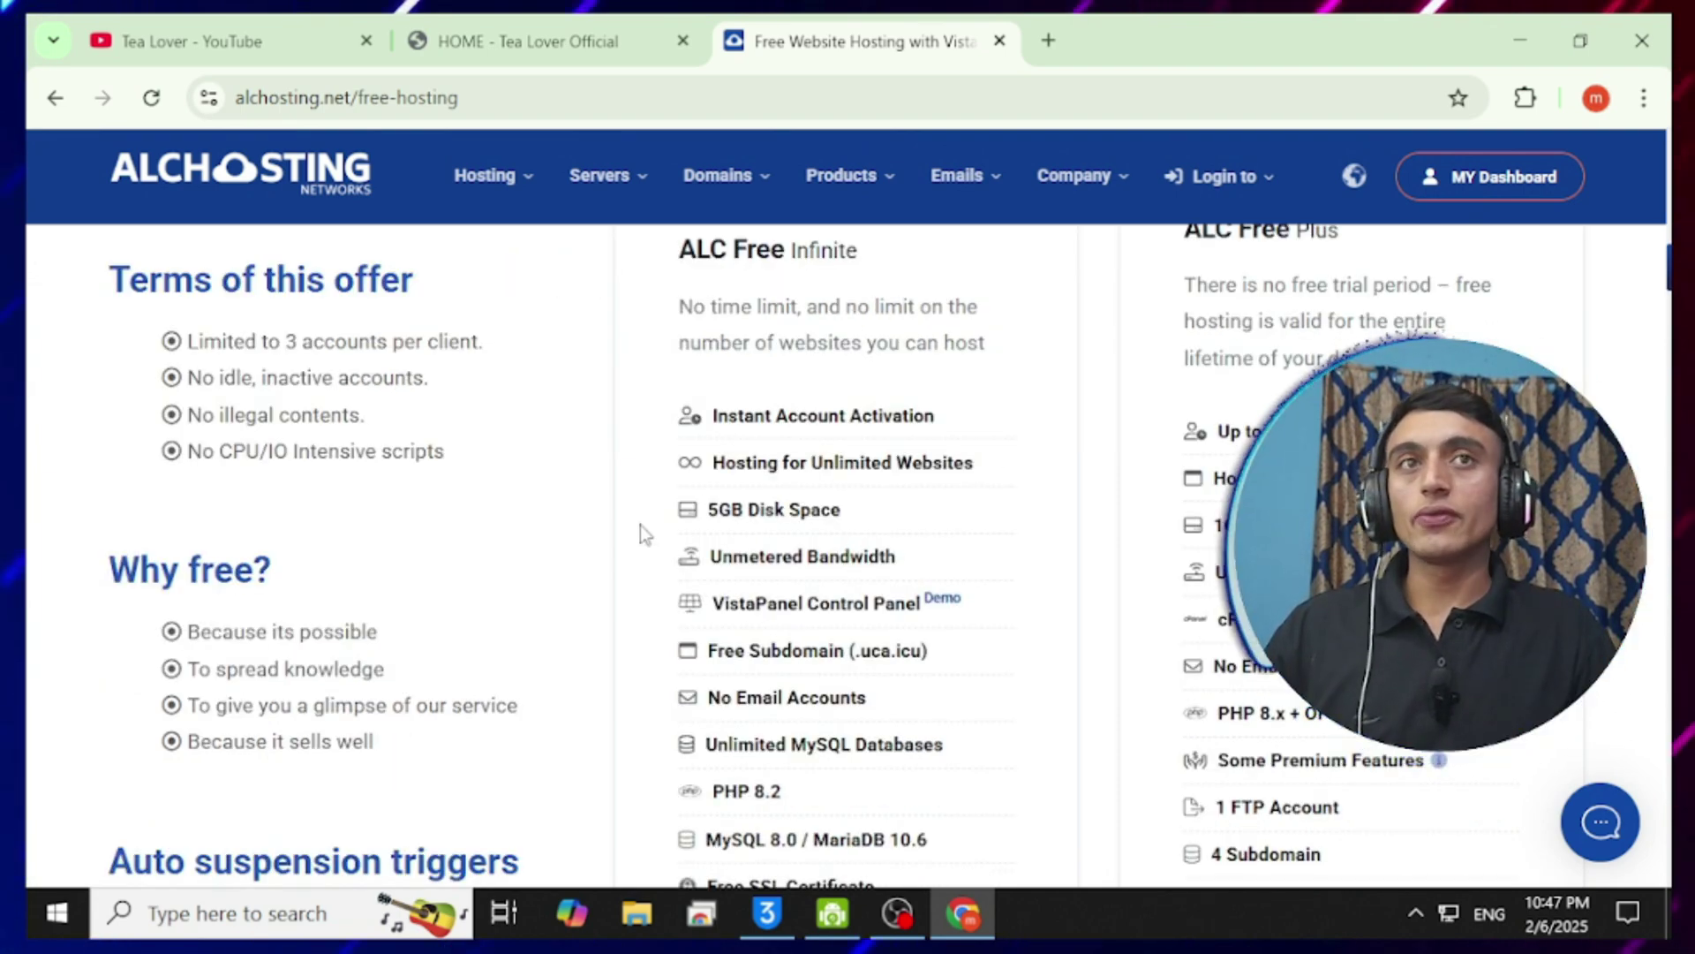
{"action": "scroll", "coordinate": [1024, 574], "scroll_direction": "down", "scroll_amount": 3}
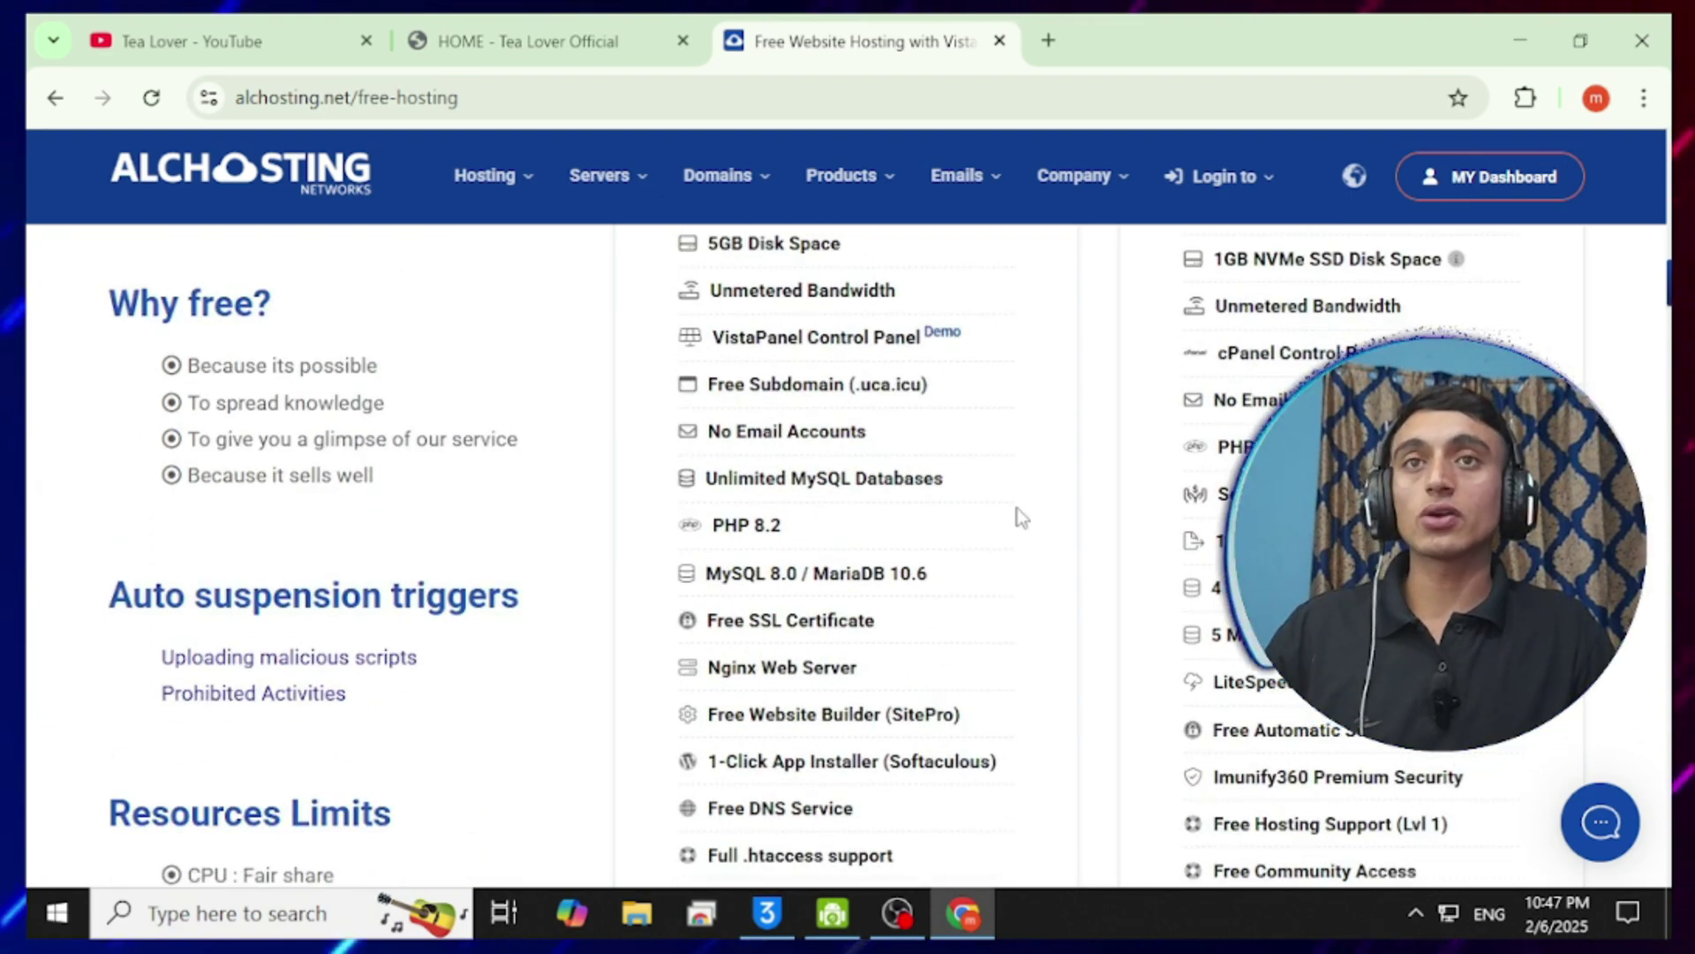
{"action": "scroll", "coordinate": [1015, 516], "scroll_direction": "down", "scroll_amount": 4}
{"action": "scroll", "coordinate": [1197, 372], "scroll_direction": "down", "scroll_amount": 3}
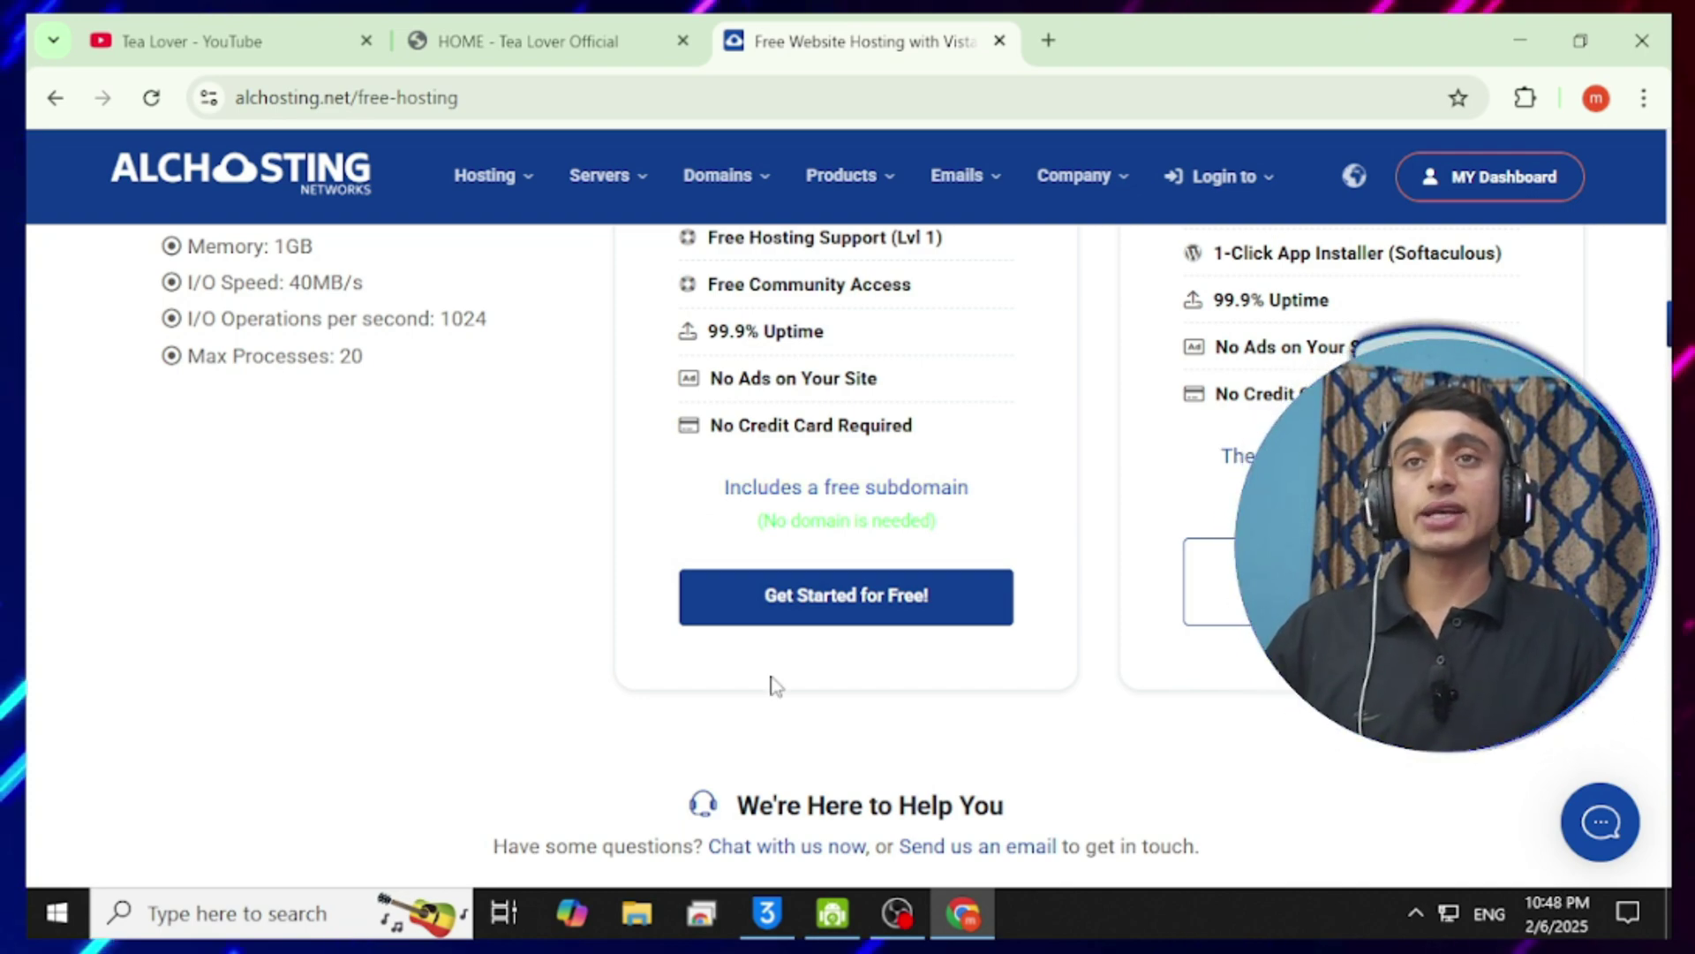
{"action": "left_click", "coordinate": [797, 609]}
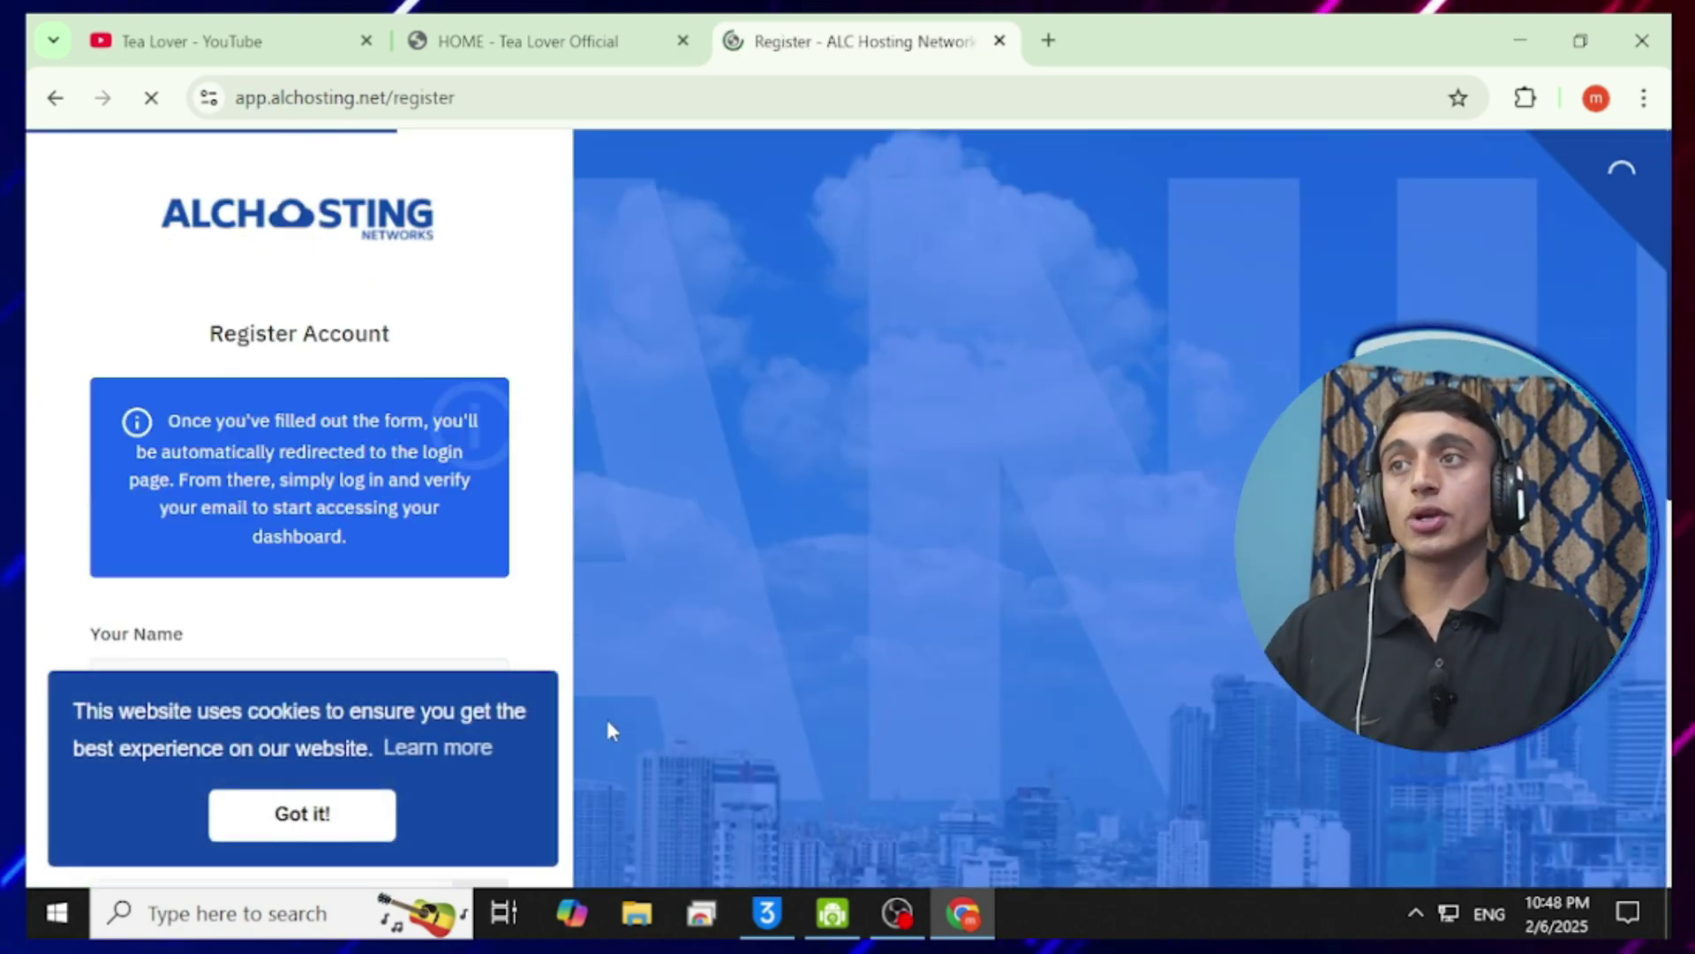
Dismiss the cookie notice and choose Continue with Google on the registration form.
{"action": "left_click", "coordinate": [367, 805]}
{"action": "scroll", "coordinate": [329, 492], "scroll_direction": "down", "scroll_amount": 5}
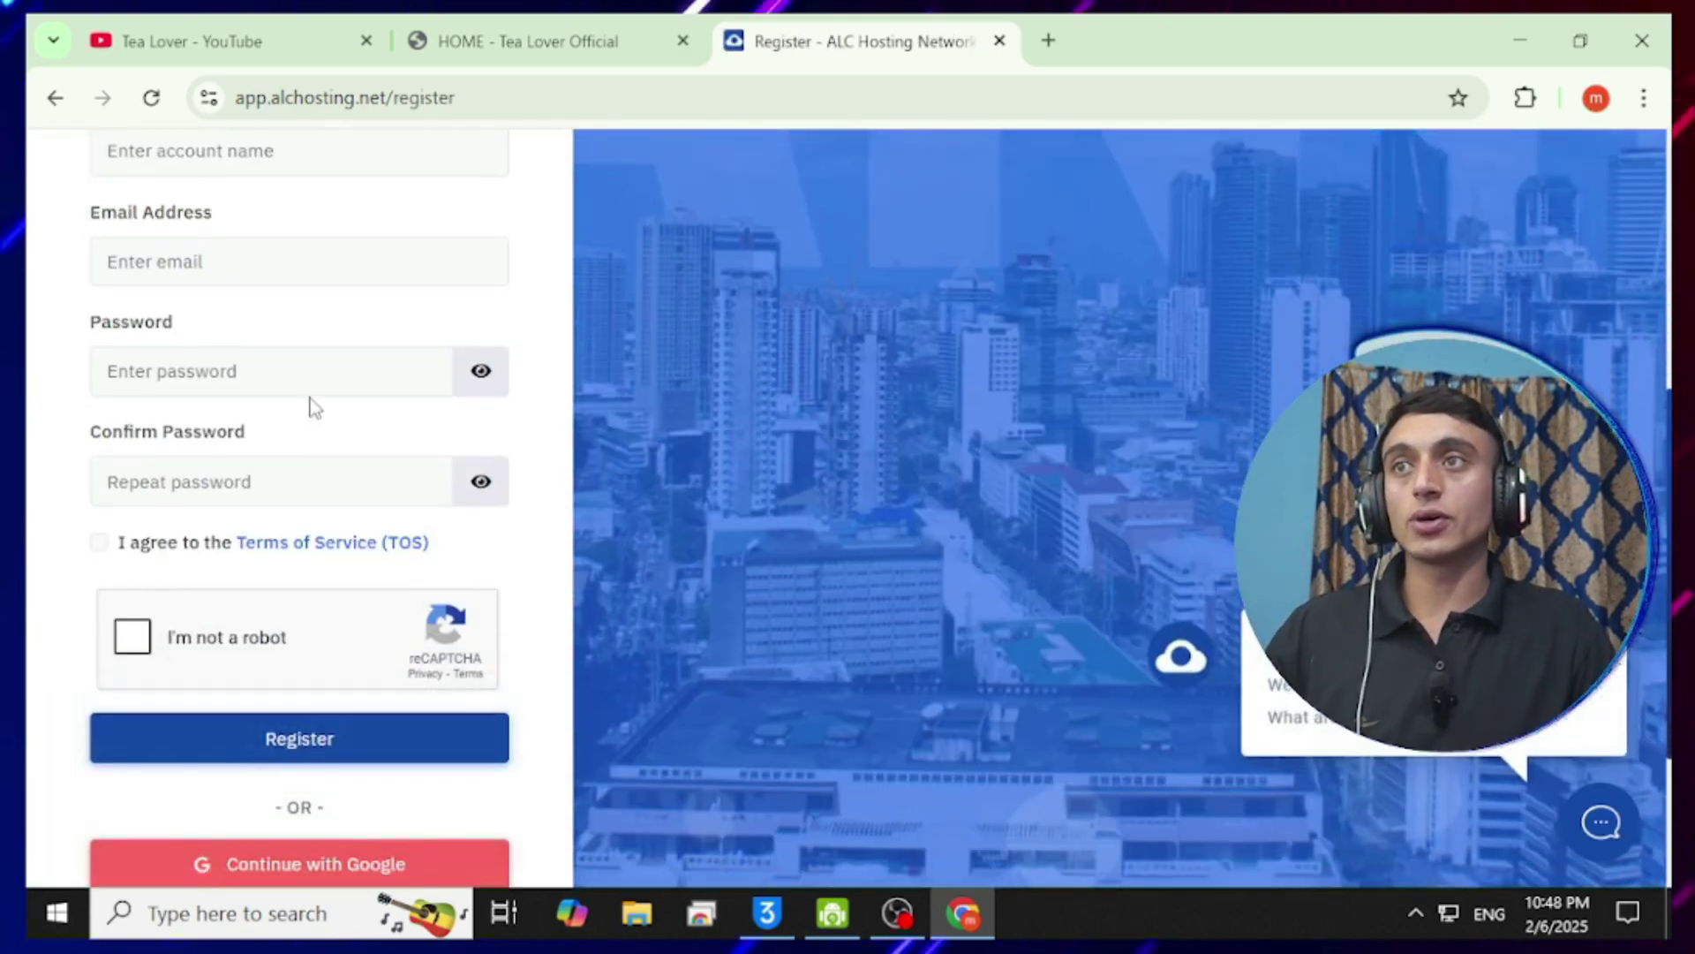
{"action": "scroll", "coordinate": [353, 505], "scroll_direction": "up", "scroll_amount": 2}
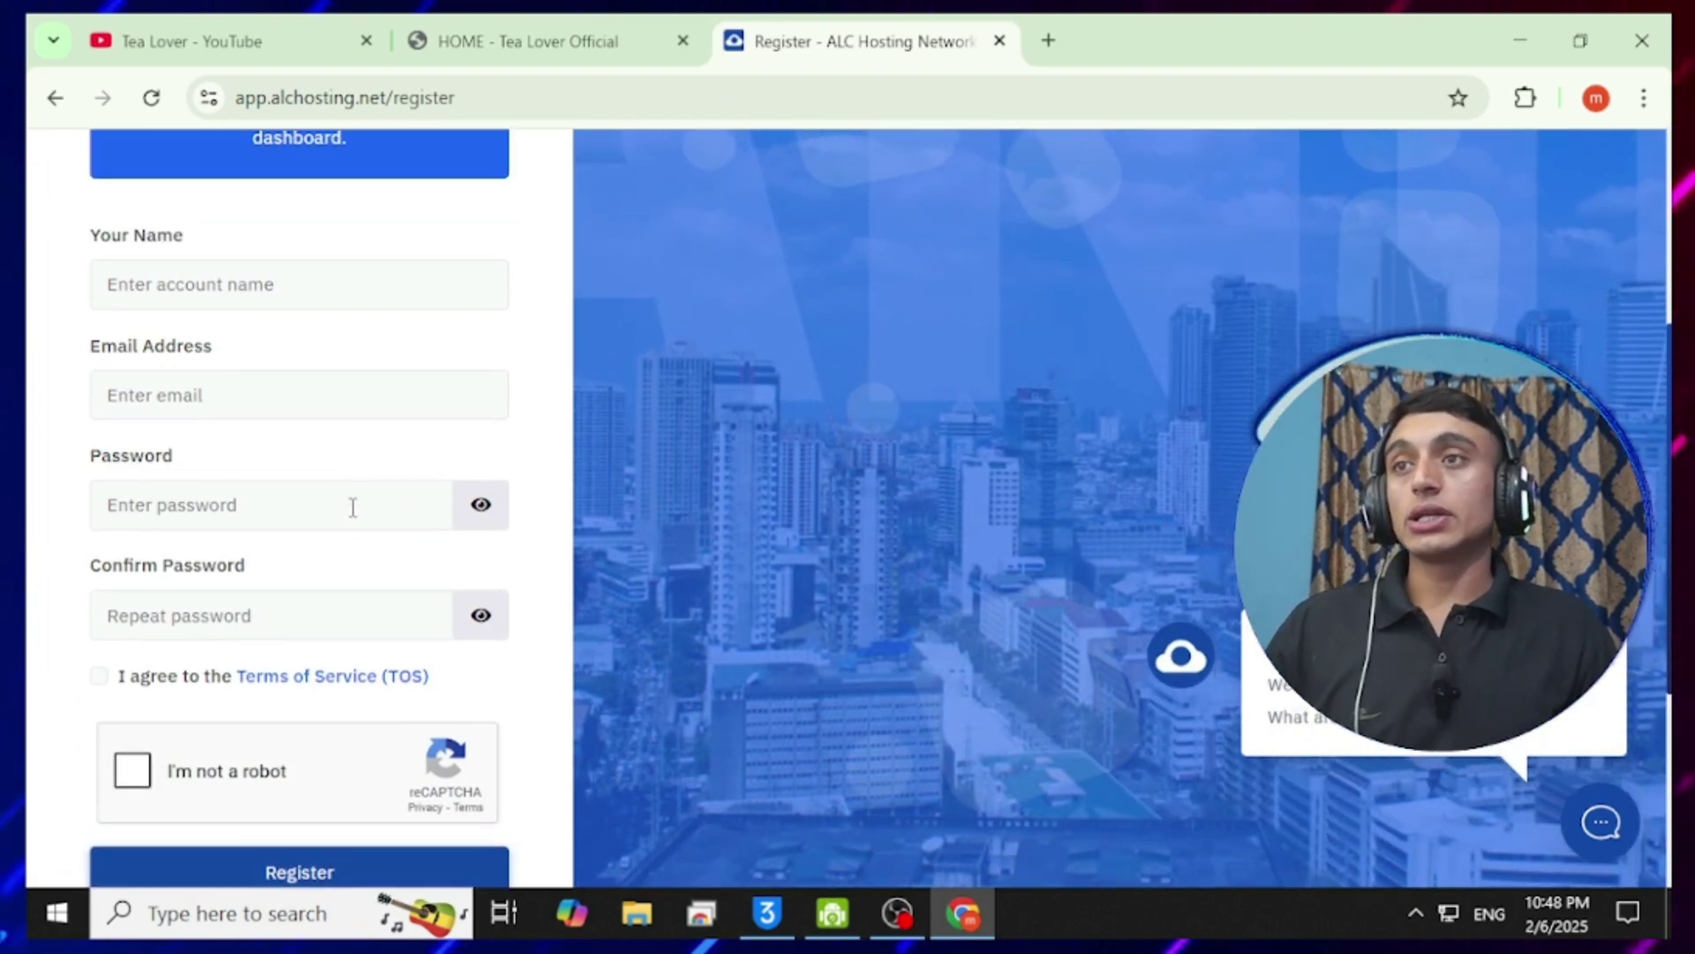
{"action": "scroll", "coordinate": [344, 521], "scroll_direction": "down", "scroll_amount": 3}
{"action": "scroll", "coordinate": [337, 542], "scroll_direction": "up", "scroll_amount": 2}
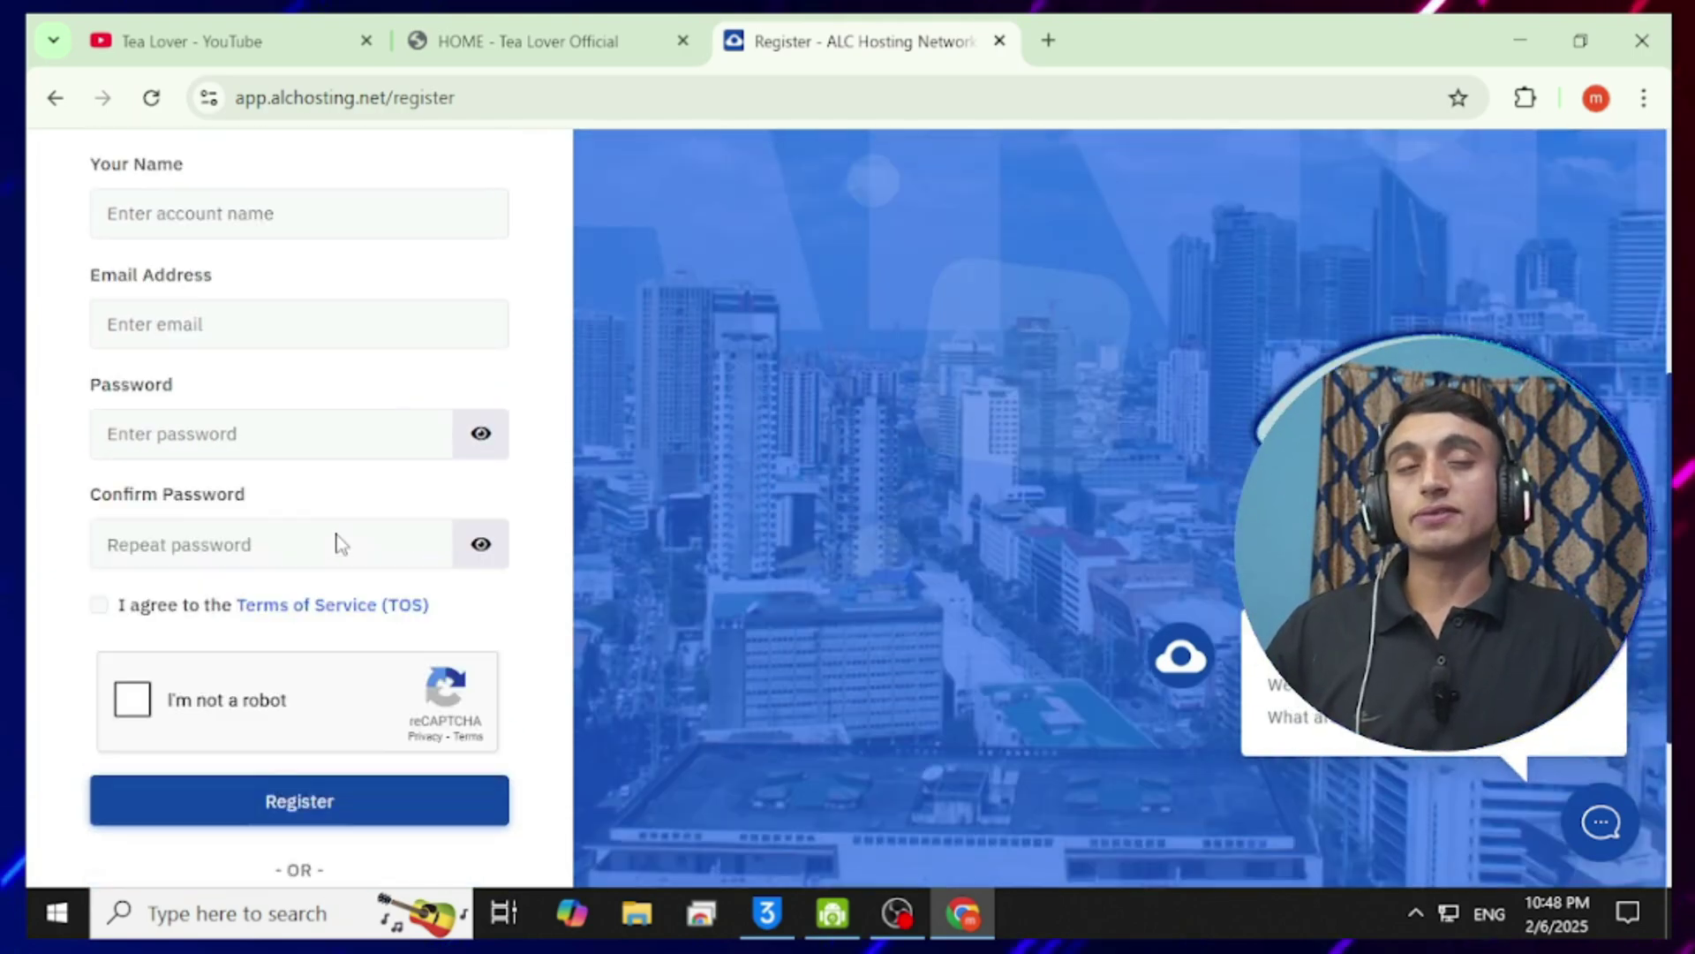
{"action": "scroll", "coordinate": [340, 542], "scroll_direction": "up", "scroll_amount": 1}
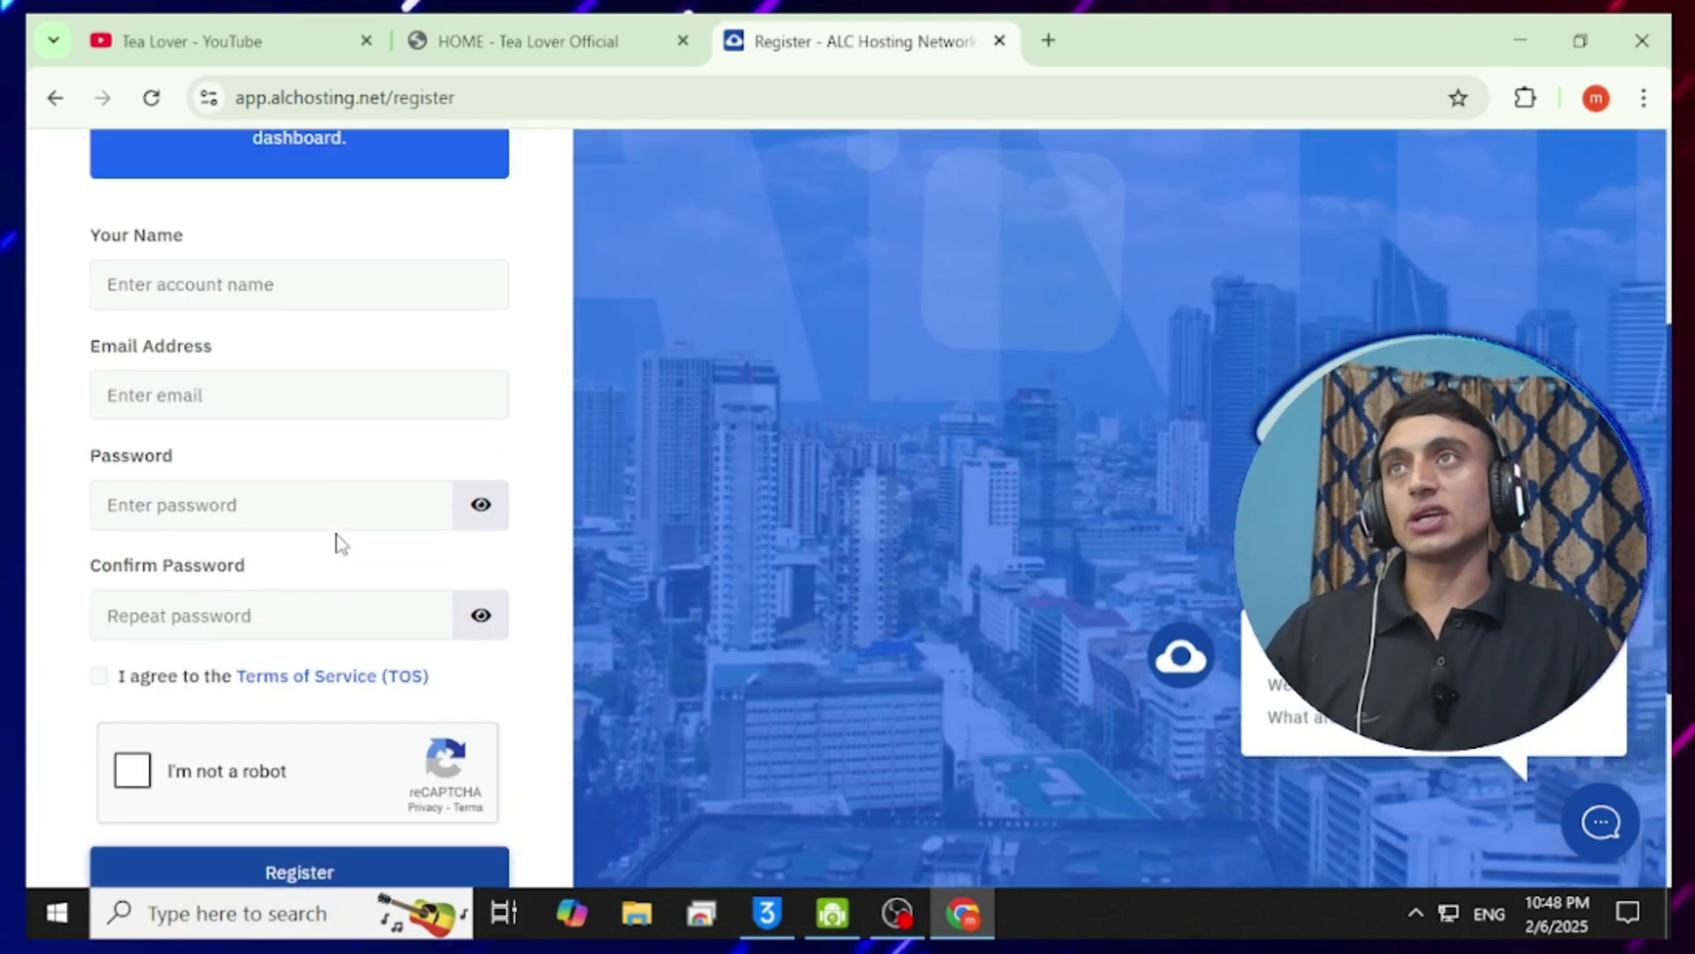
{"action": "scroll", "coordinate": [341, 542], "scroll_direction": "down", "scroll_amount": 5}
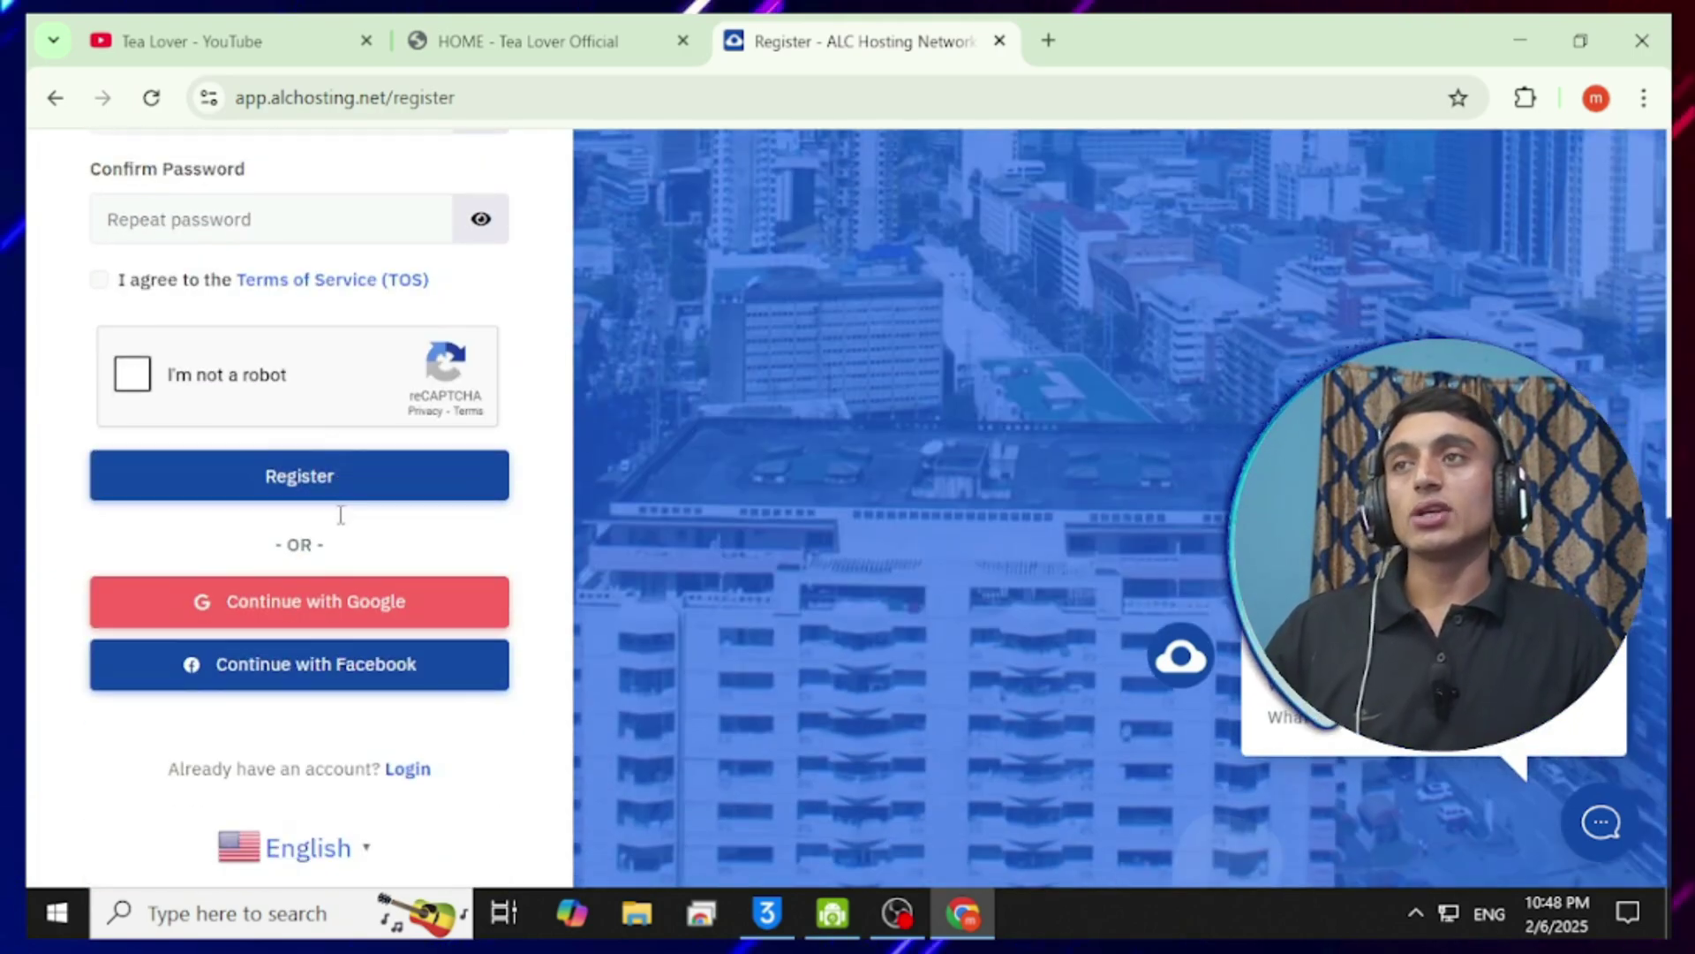
{"action": "left_click", "coordinate": [277, 605]}
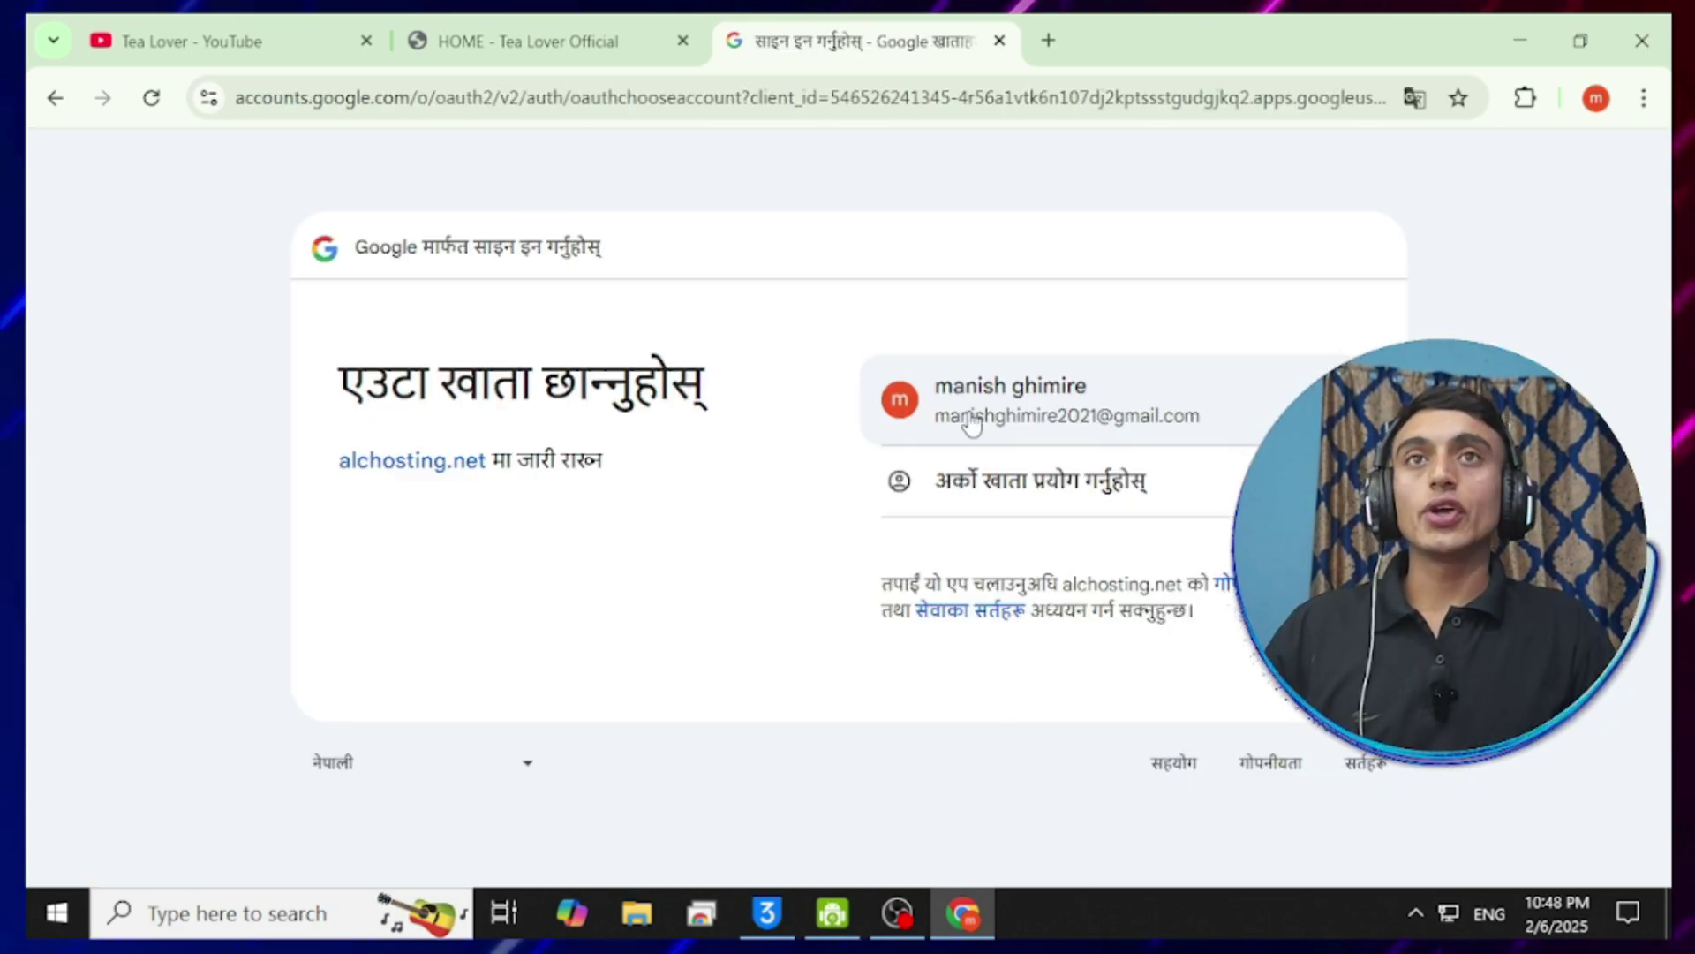
{"action": "left_click", "coordinate": [1113, 390]}
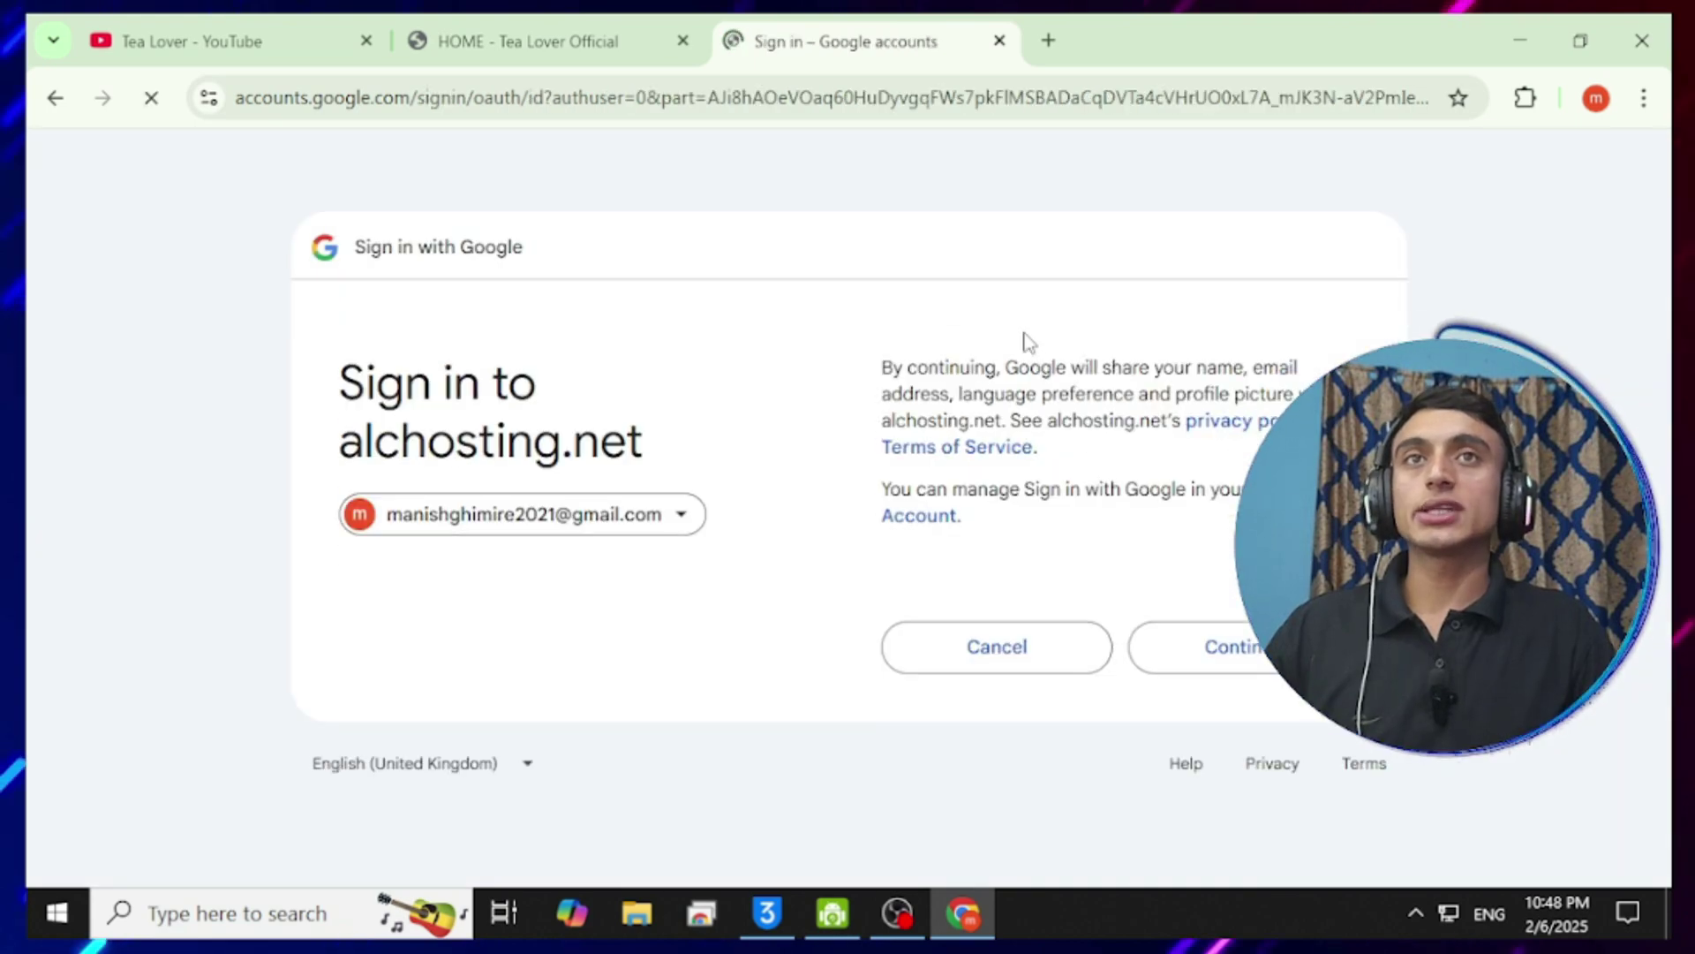
Allow alchosting.net to sign in with the chosen Google account.
{"action": "left_click", "coordinate": [1239, 633]}
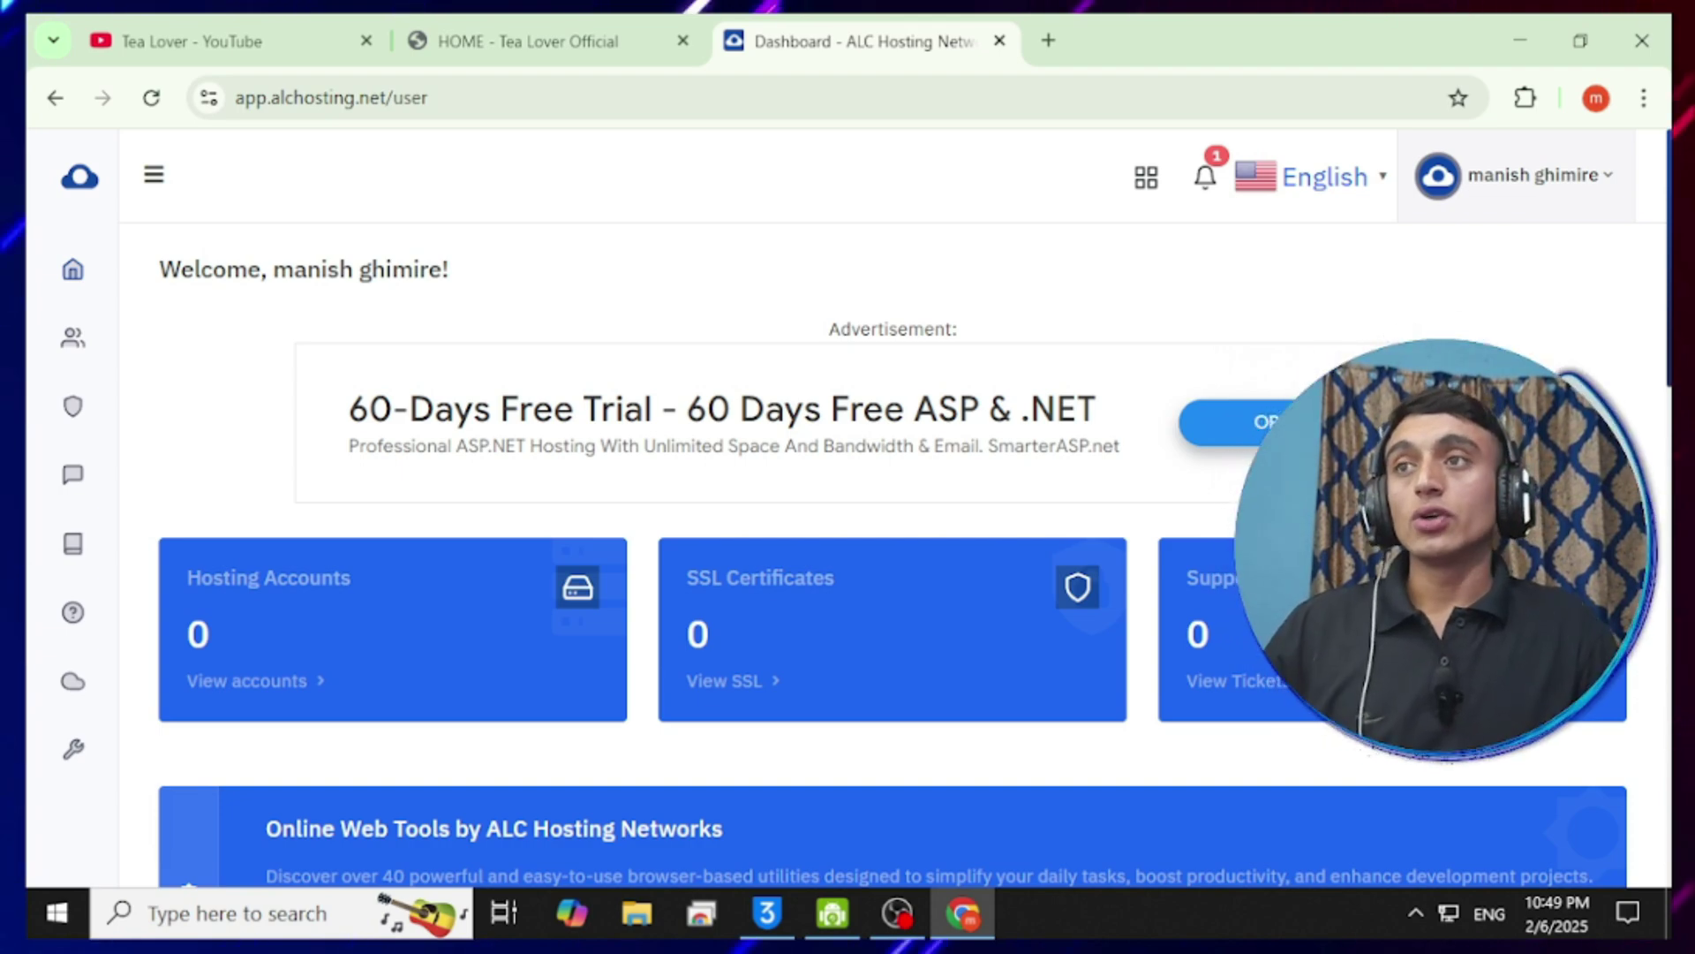
From the empty Account List, choose Create and dismiss the advertisement popup.
{"action": "scroll", "coordinate": [818, 319], "scroll_direction": "down", "scroll_amount": 6}
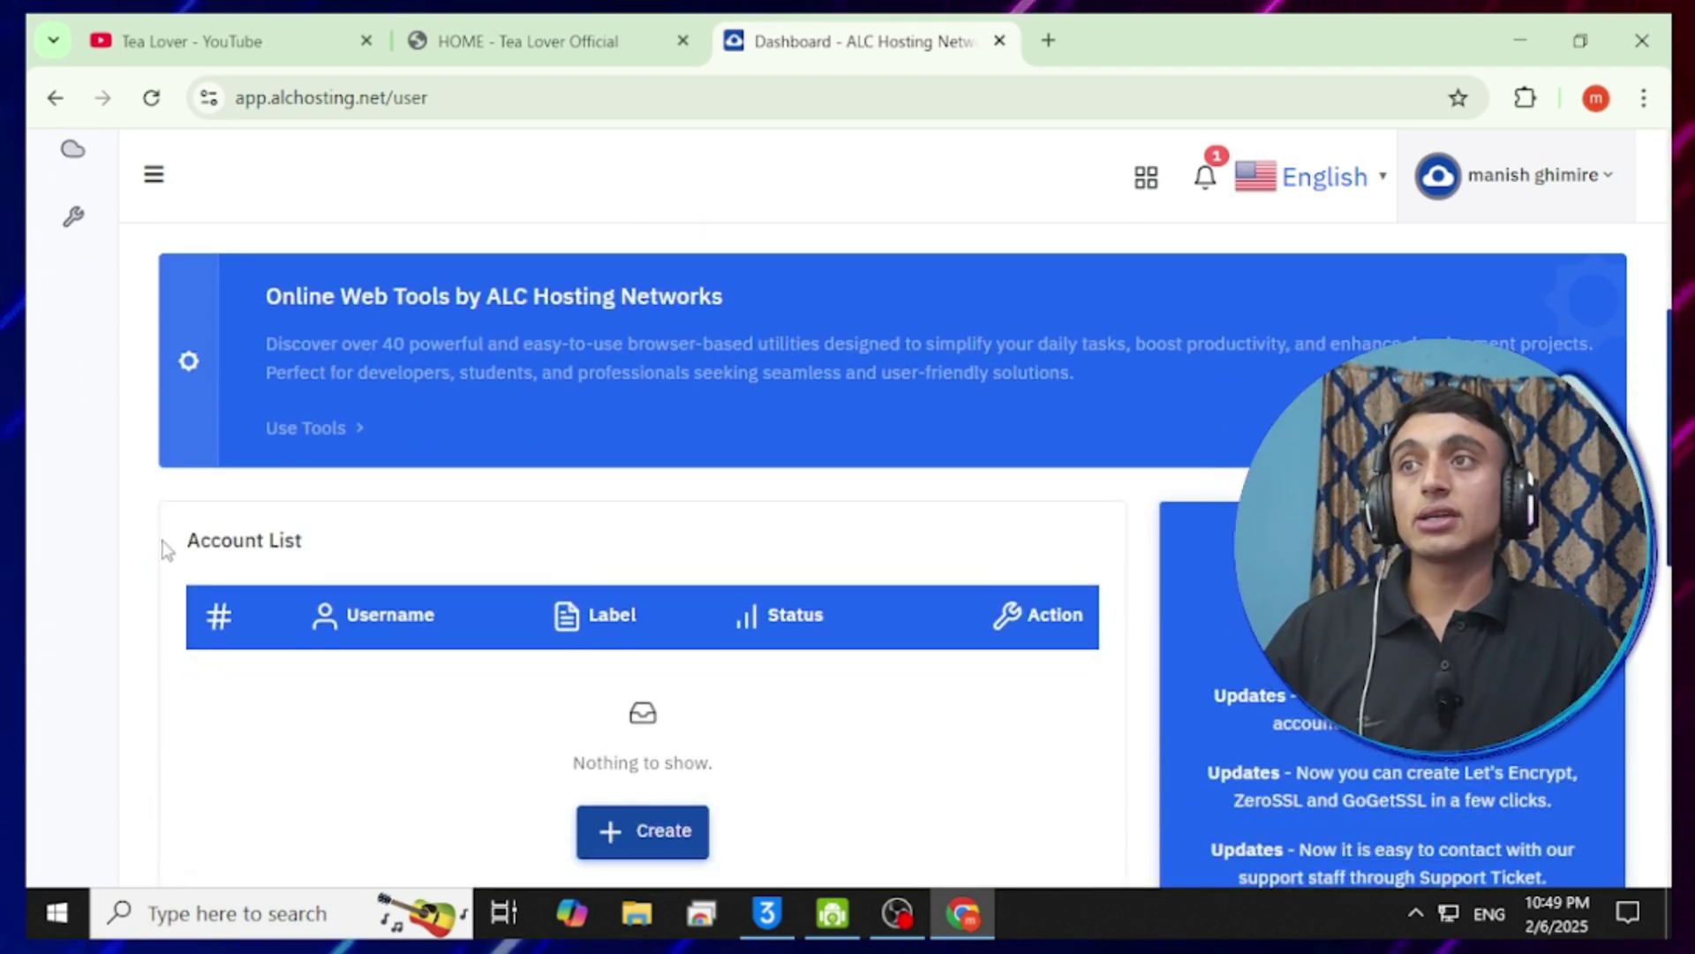
{"action": "left_click_drag", "start_coordinate": [167, 542], "coordinate": [330, 548]}
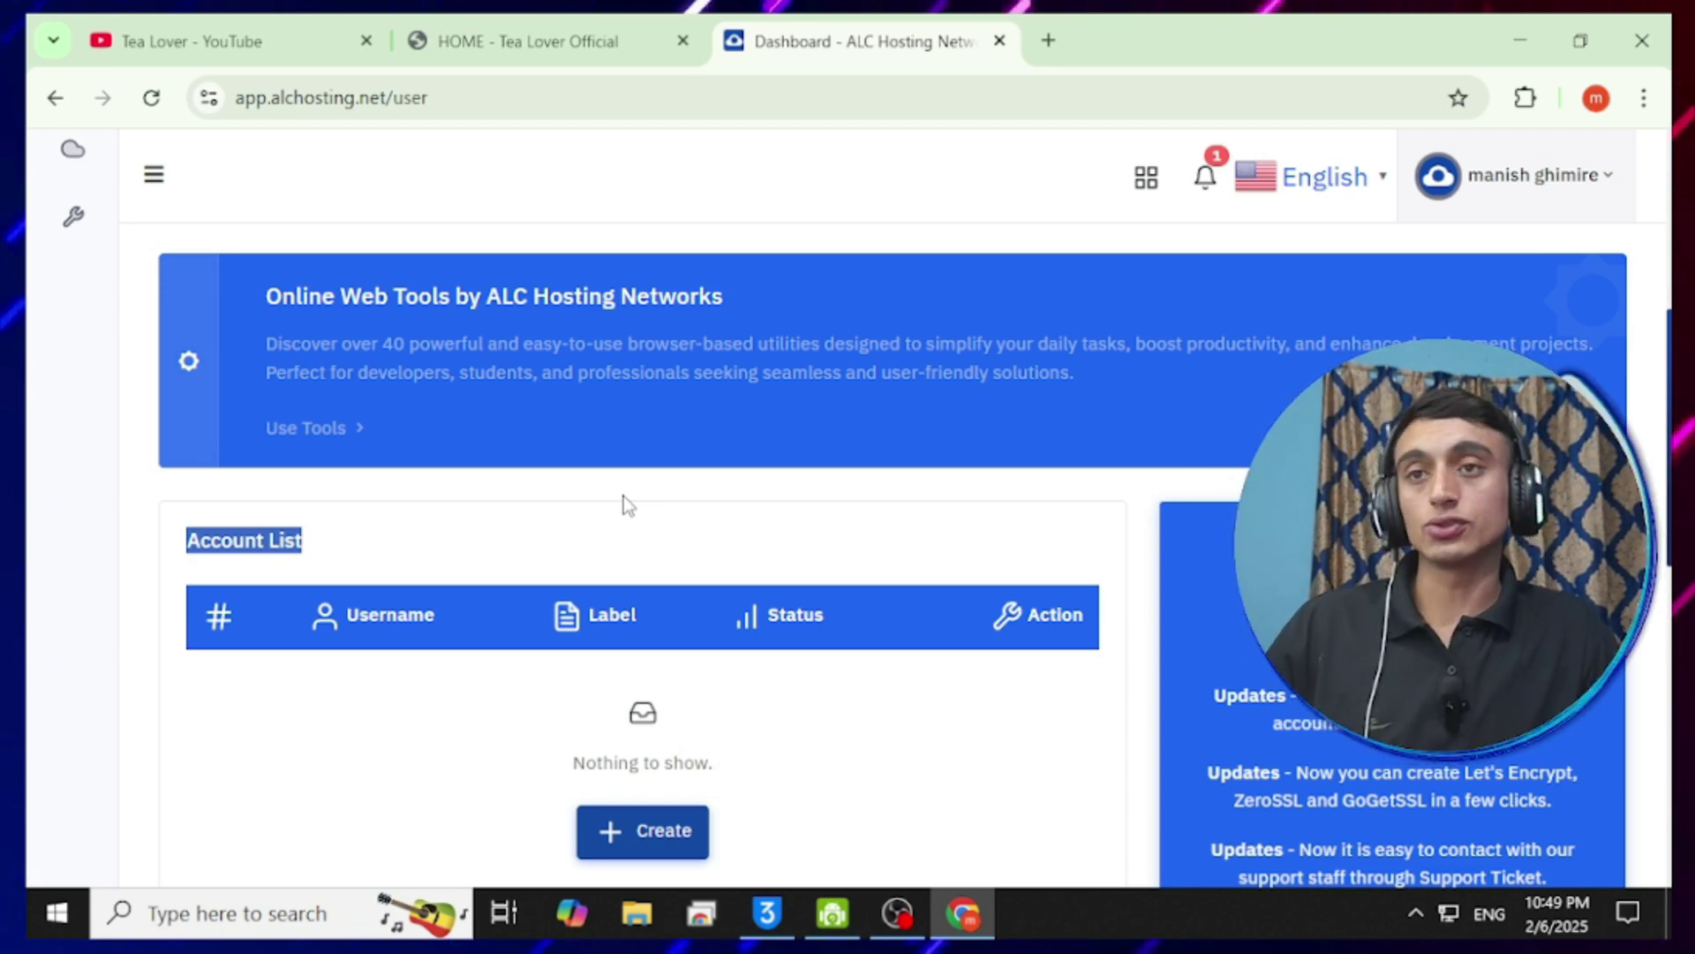
{"action": "scroll", "coordinate": [621, 280], "scroll_direction": "down", "scroll_amount": 3}
{"action": "scroll", "coordinate": [621, 281], "scroll_direction": "down", "scroll_amount": 2}
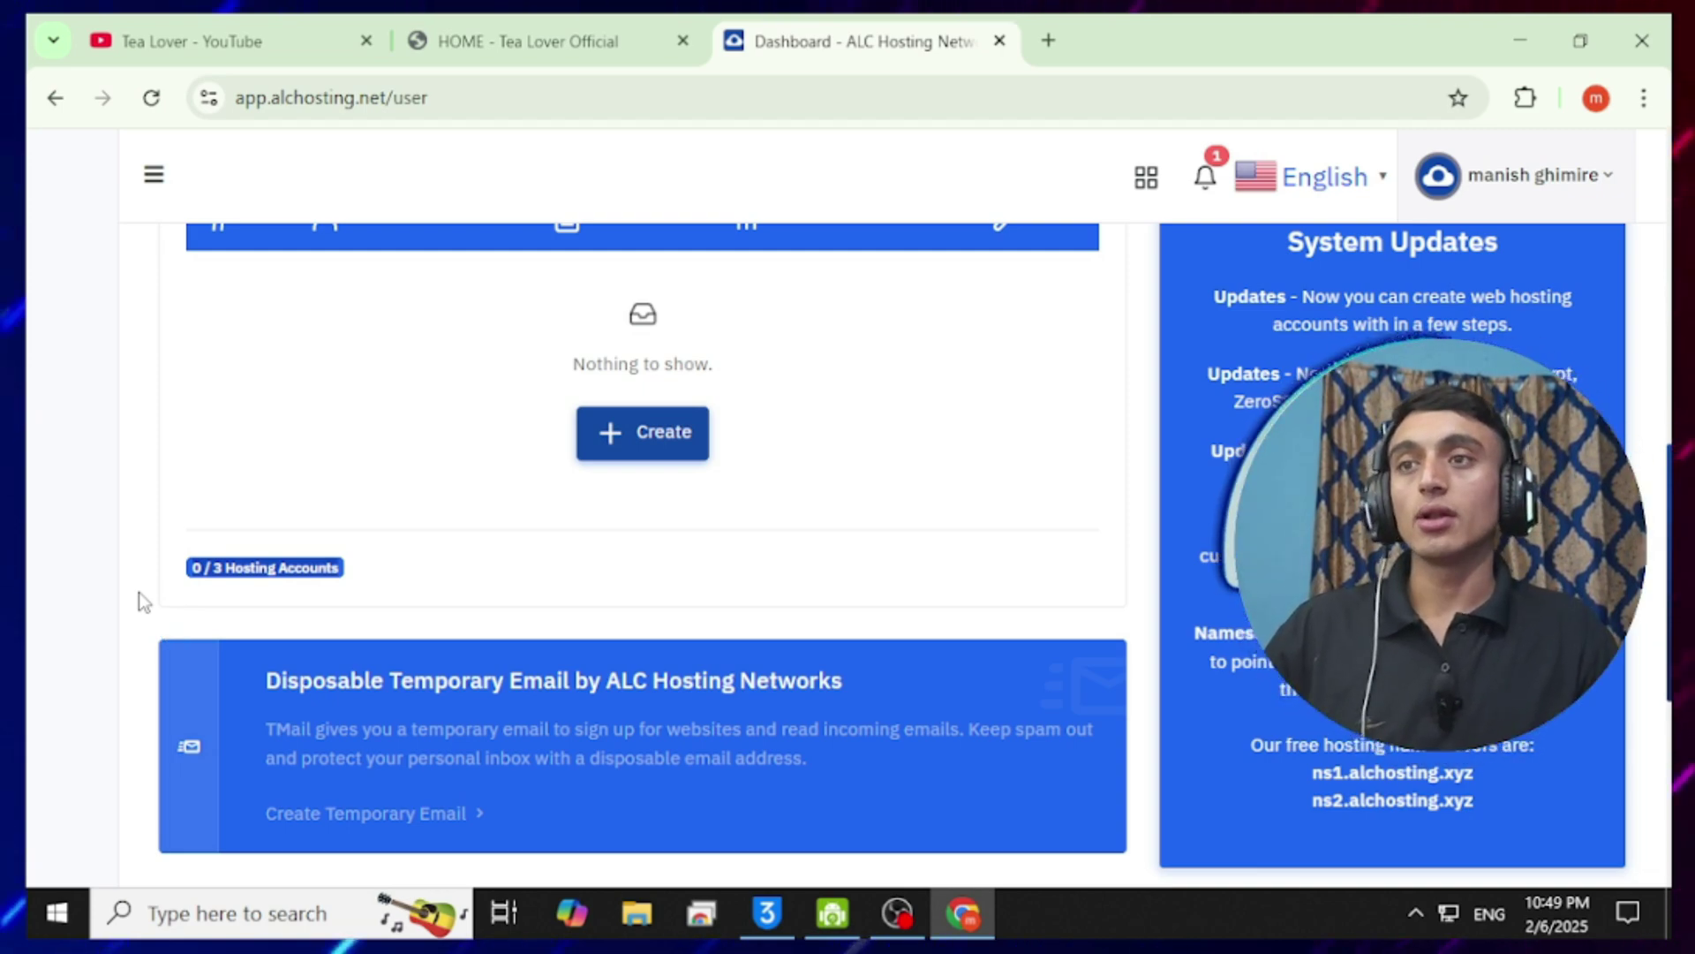
{"action": "scroll", "coordinate": [765, 653], "scroll_direction": "up", "scroll_amount": 1}
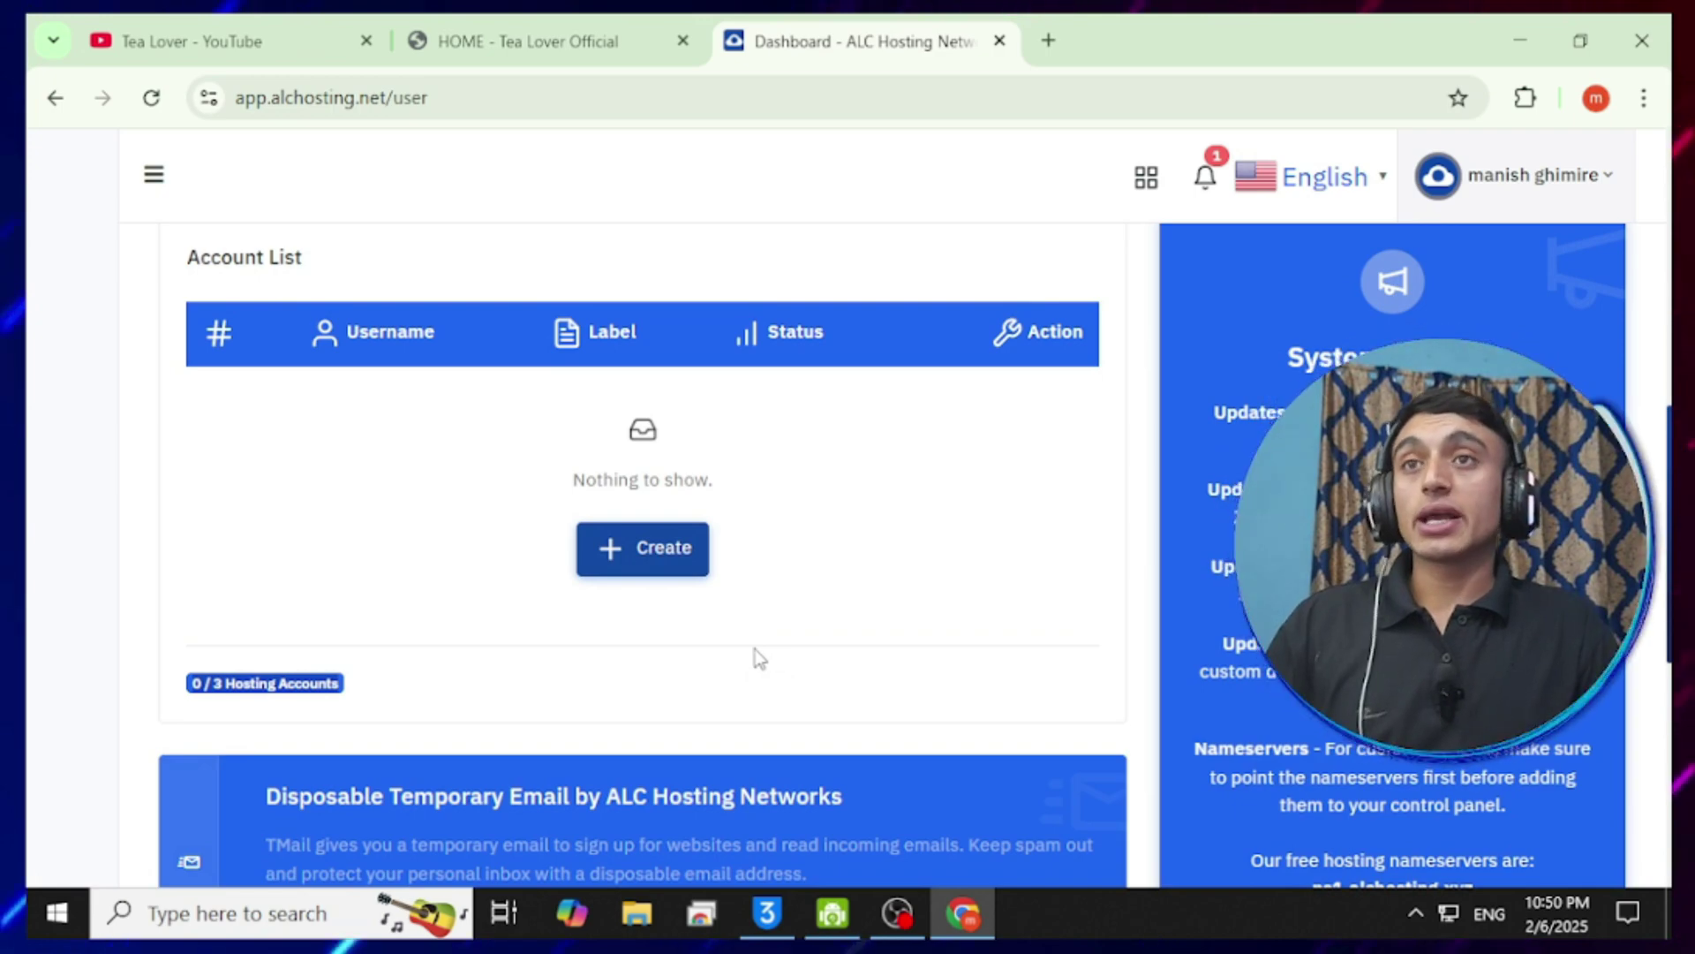
{"action": "left_click", "coordinate": [637, 566]}
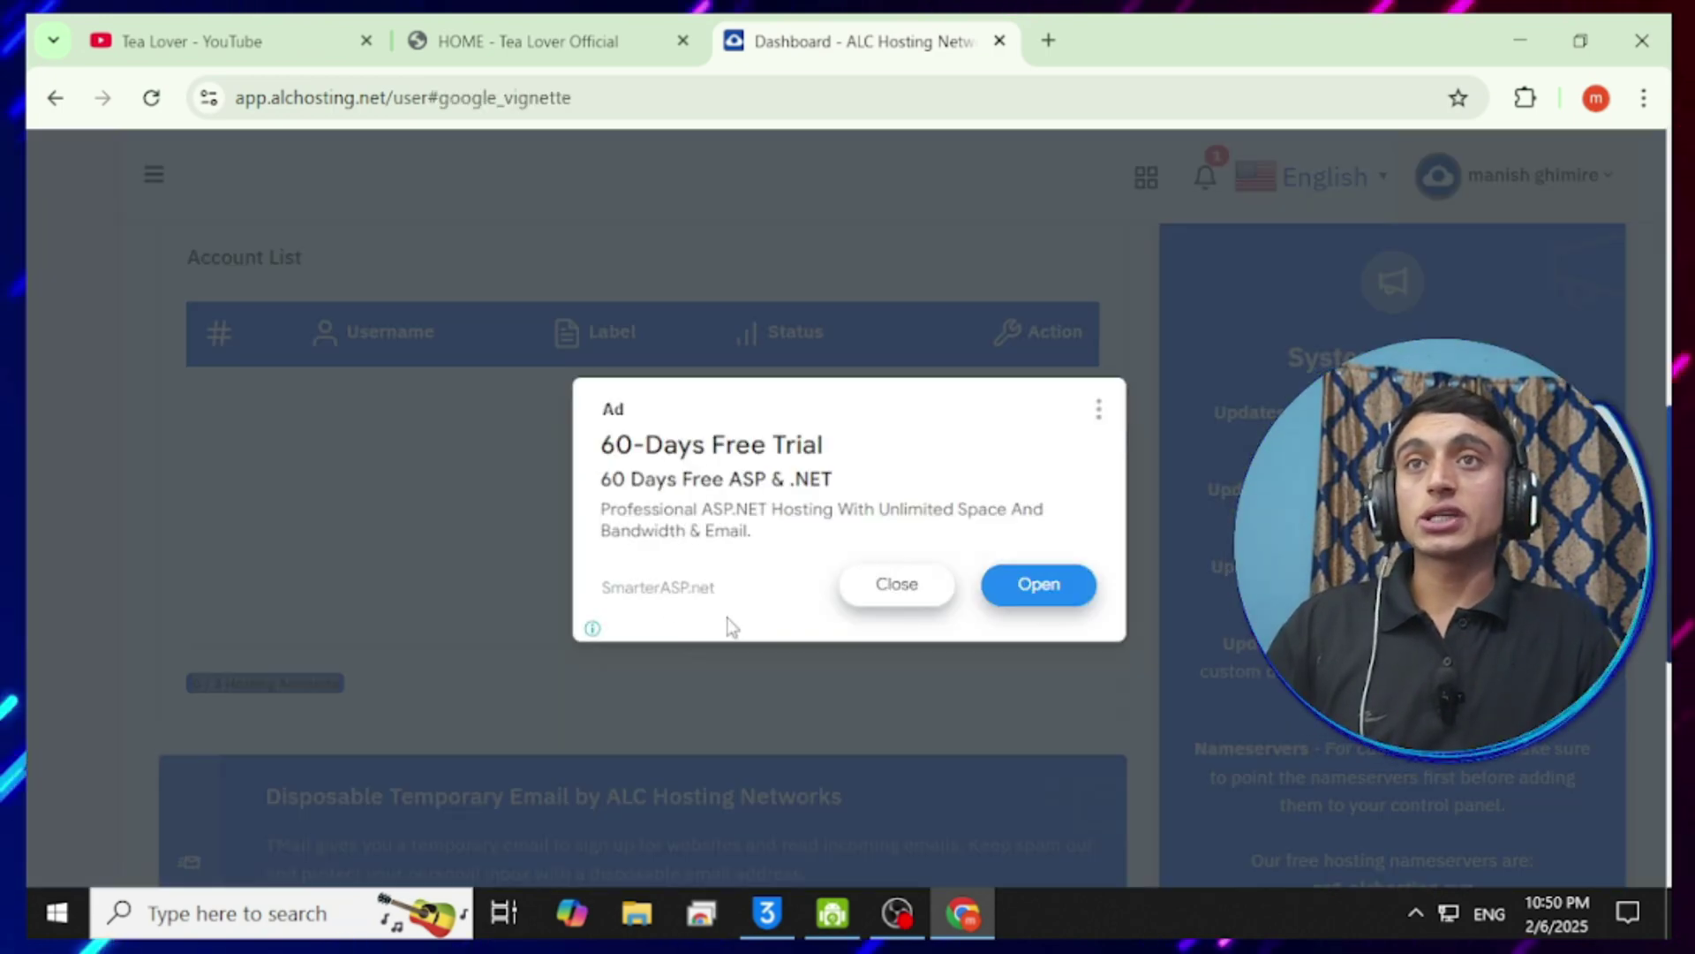
{"action": "left_click", "coordinate": [894, 593]}
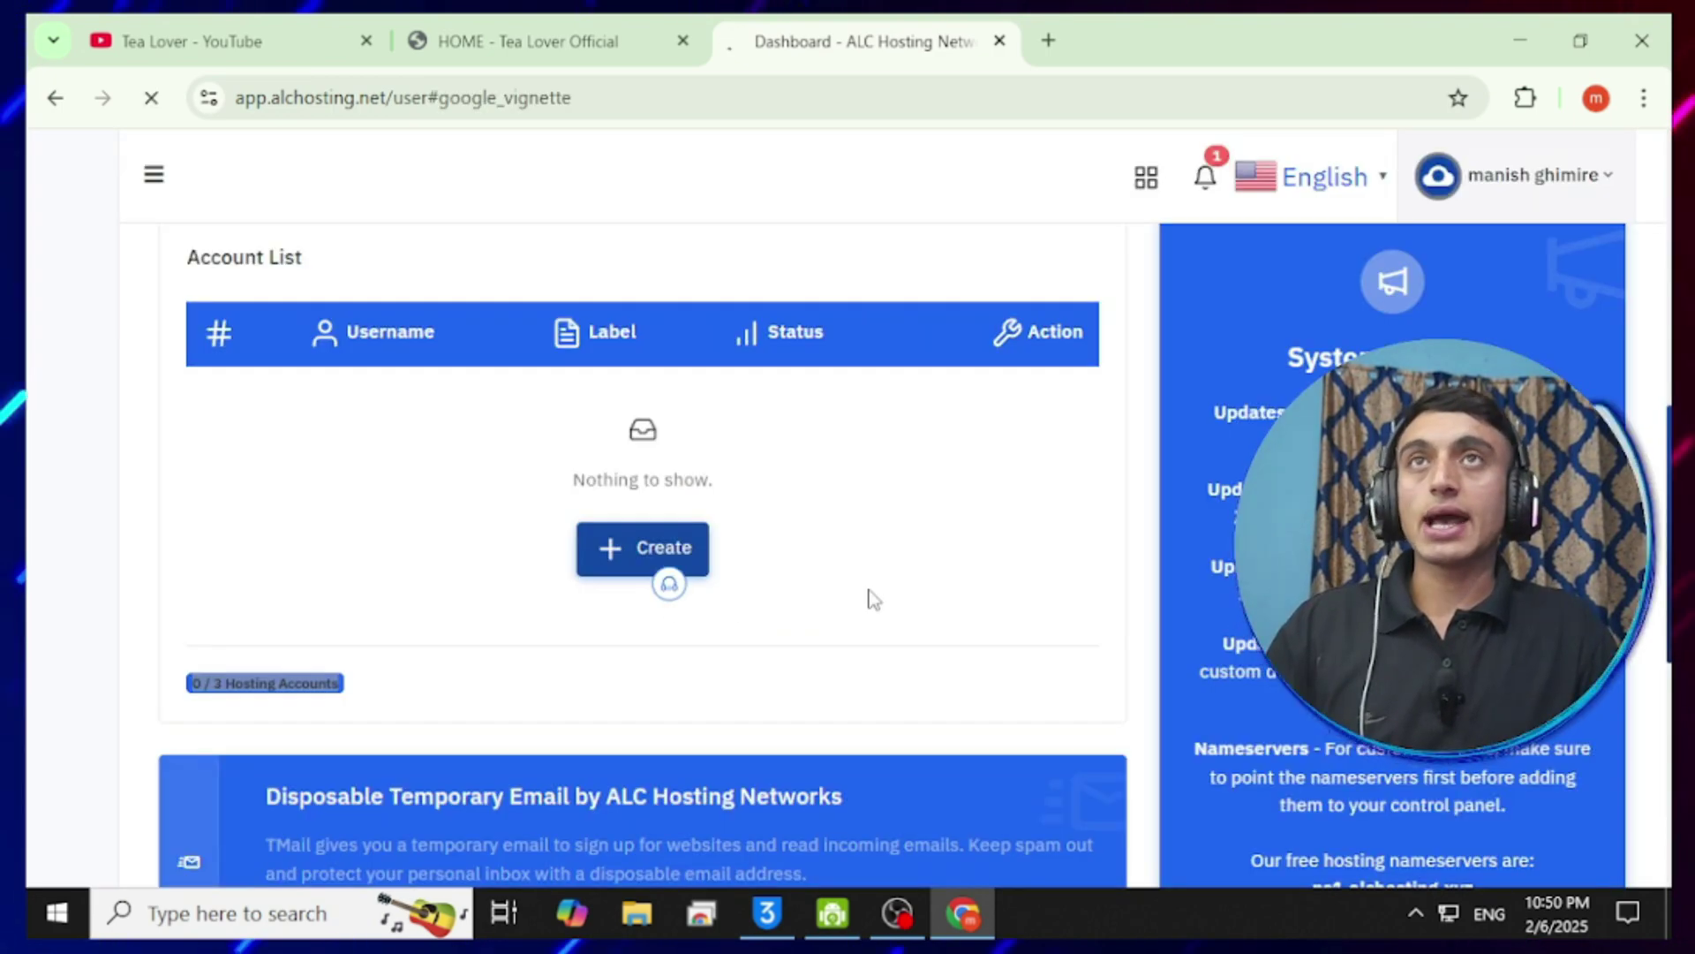
{"action": "scroll", "coordinate": [795, 548], "scroll_direction": "down", "scroll_amount": 4}
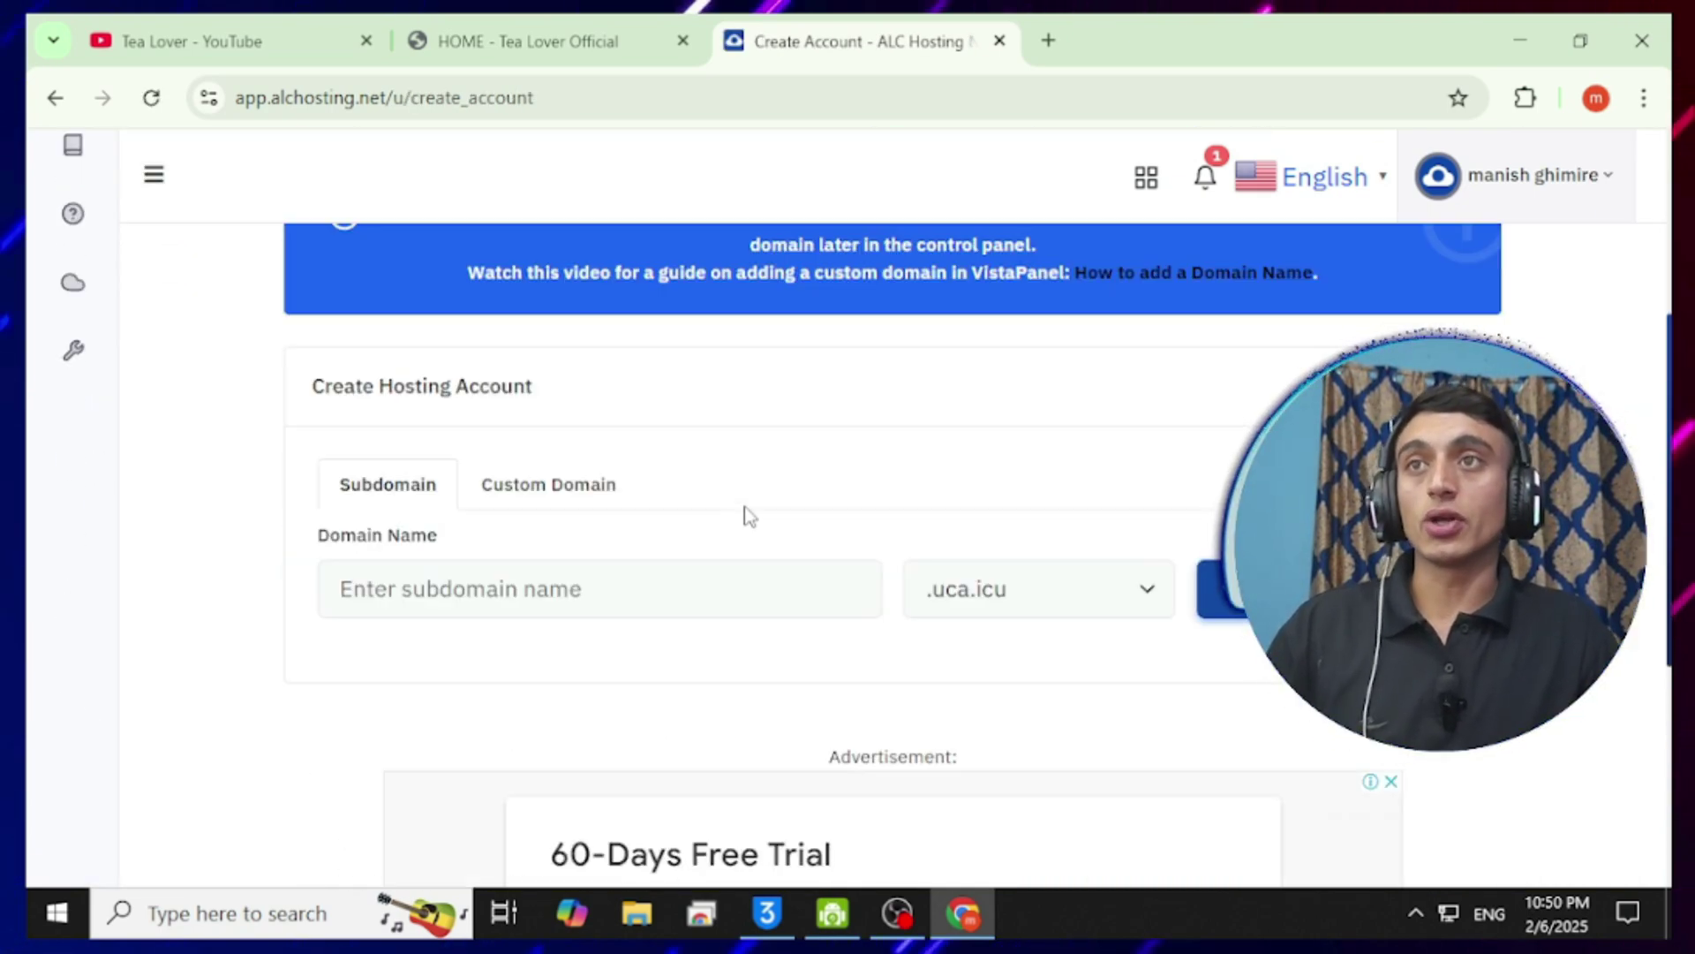
Stay on the Subdomain option, type 'tealovers' as Domain Name and keep .uca.icu.
{"action": "left_click", "coordinate": [567, 503]}
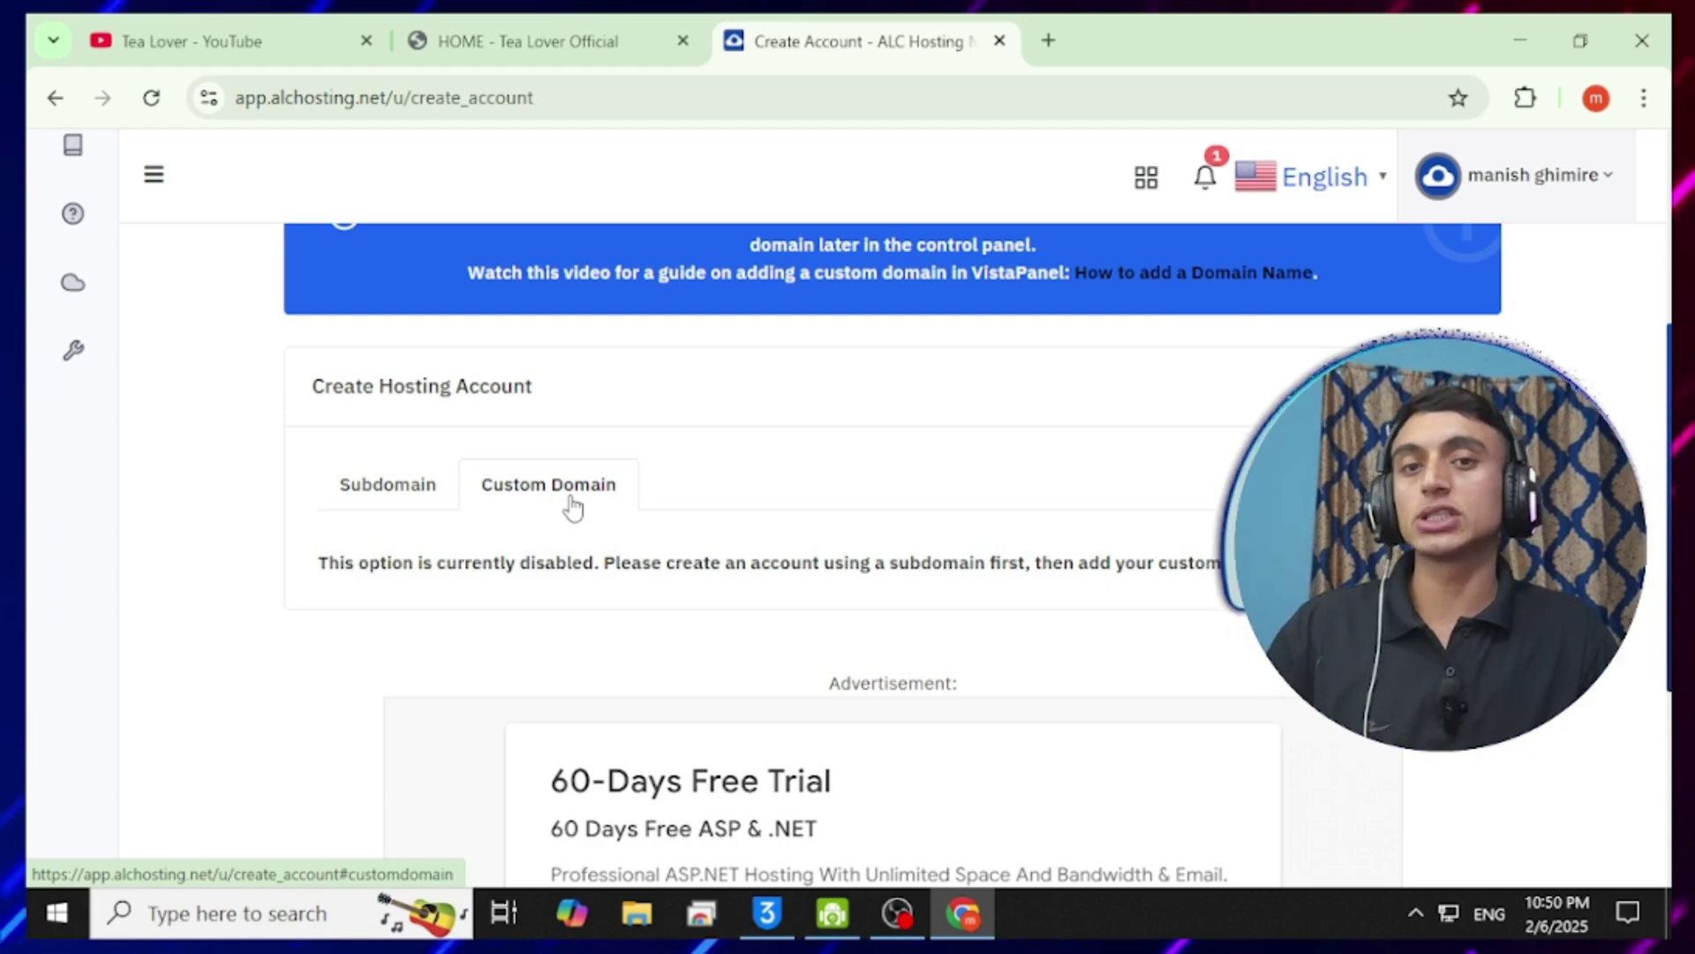
{"action": "left_click", "coordinate": [386, 503]}
{"action": "left_click", "coordinate": [729, 599]}
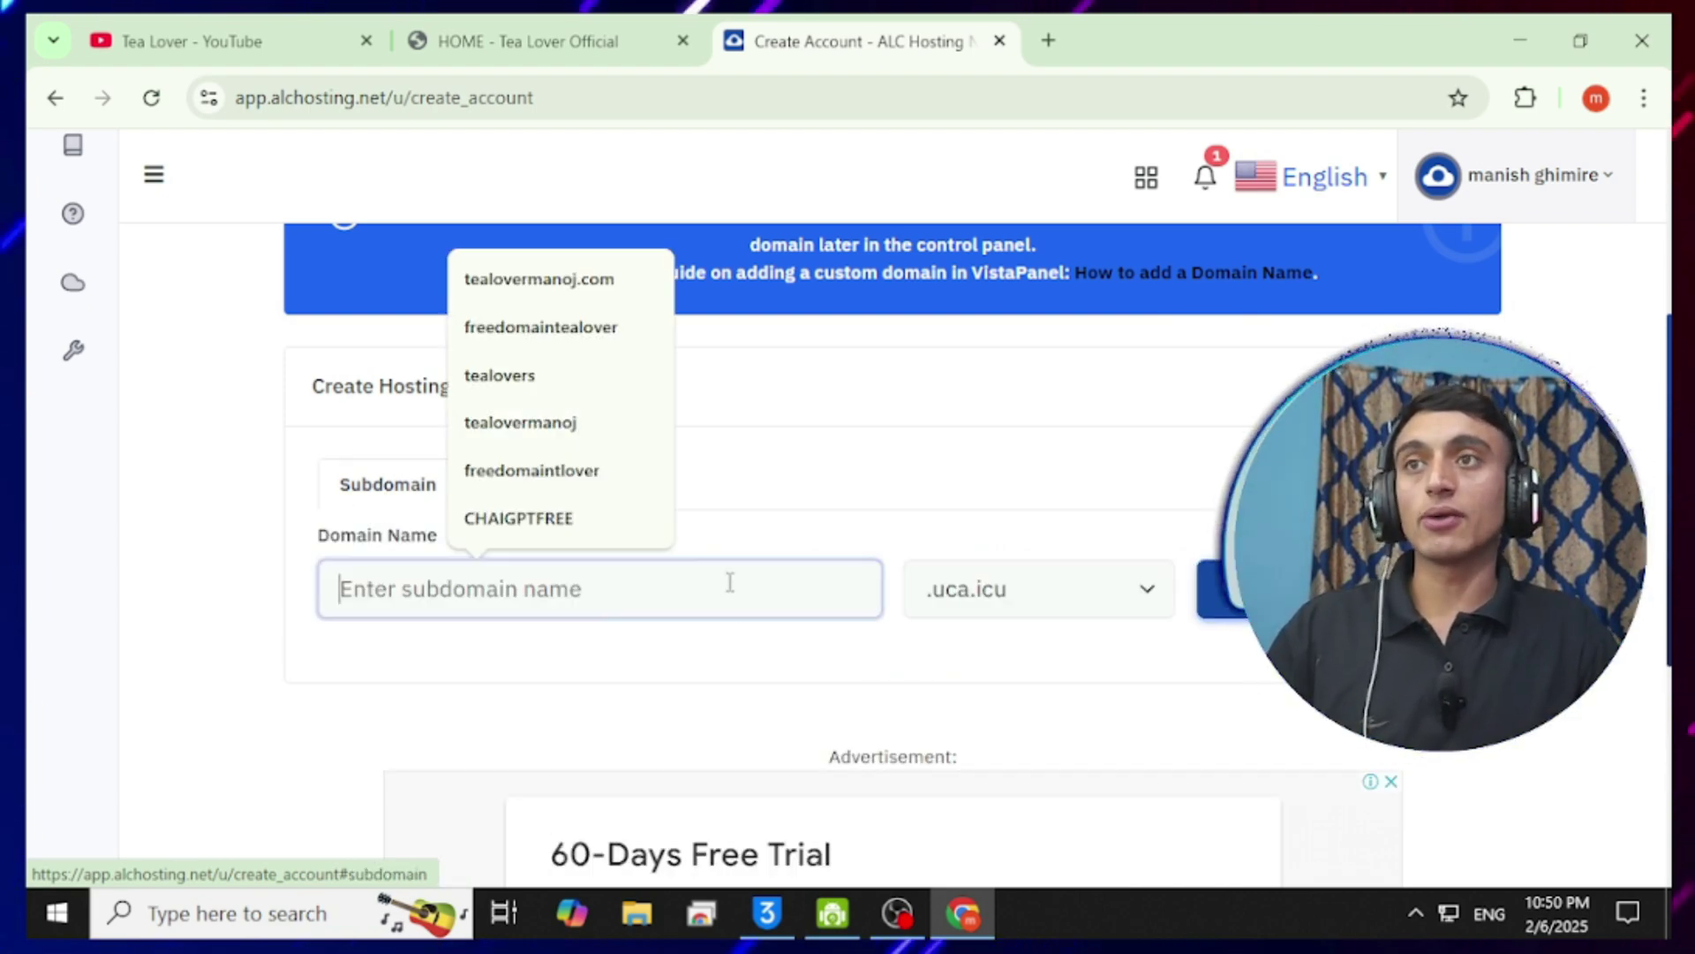
{"action": "type", "text": "tever"}
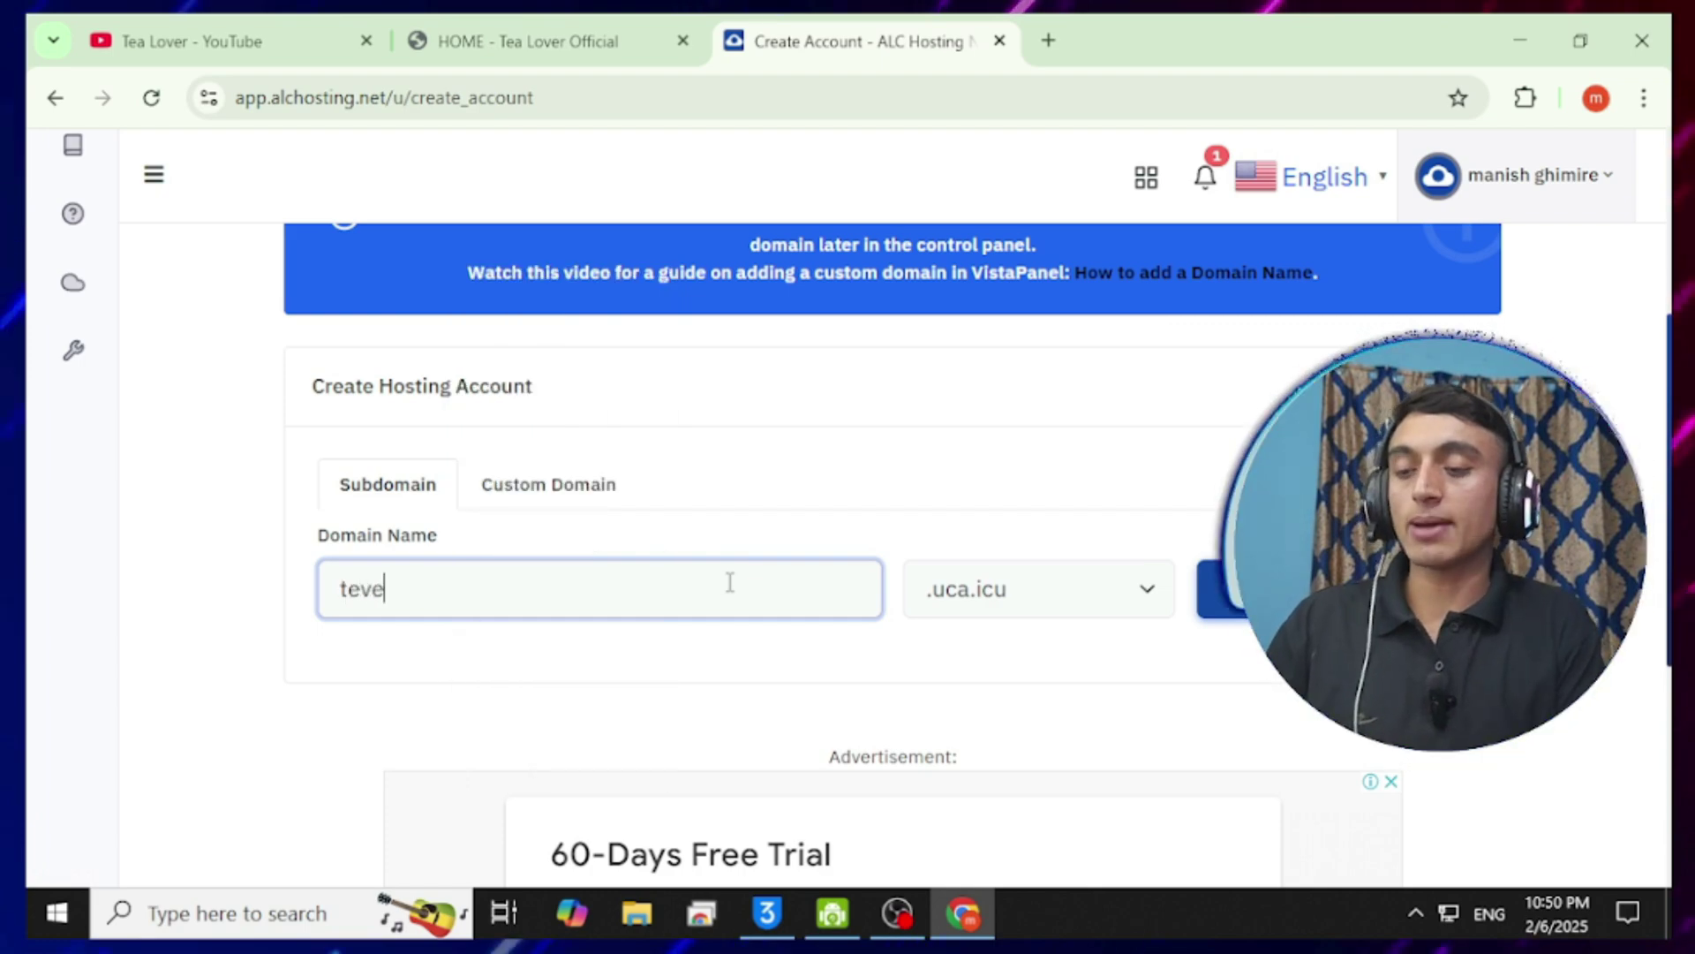
{"action": "key", "text": "BackSpace"}
{"action": "key", "text": "BackSpace"}
{"action": "key", "text": "BackSpace"}
{"action": "type", "text": "alovers"}
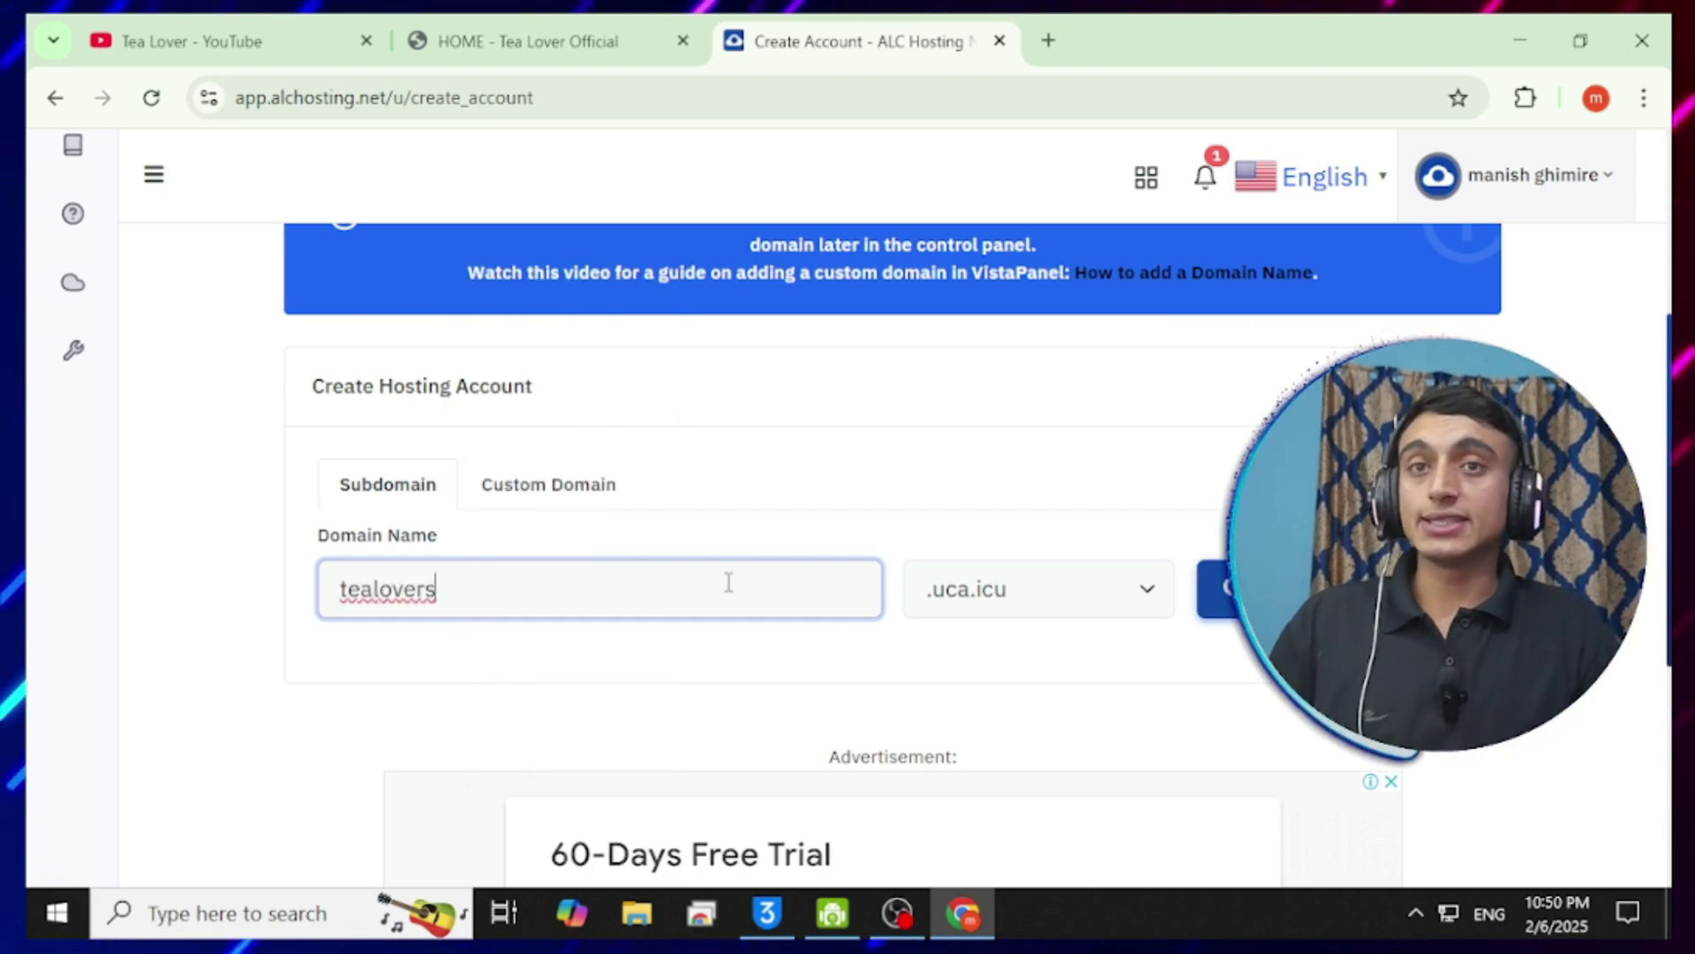
{"action": "left_click", "coordinate": [1033, 609]}
{"action": "left_click", "coordinate": [1031, 621]}
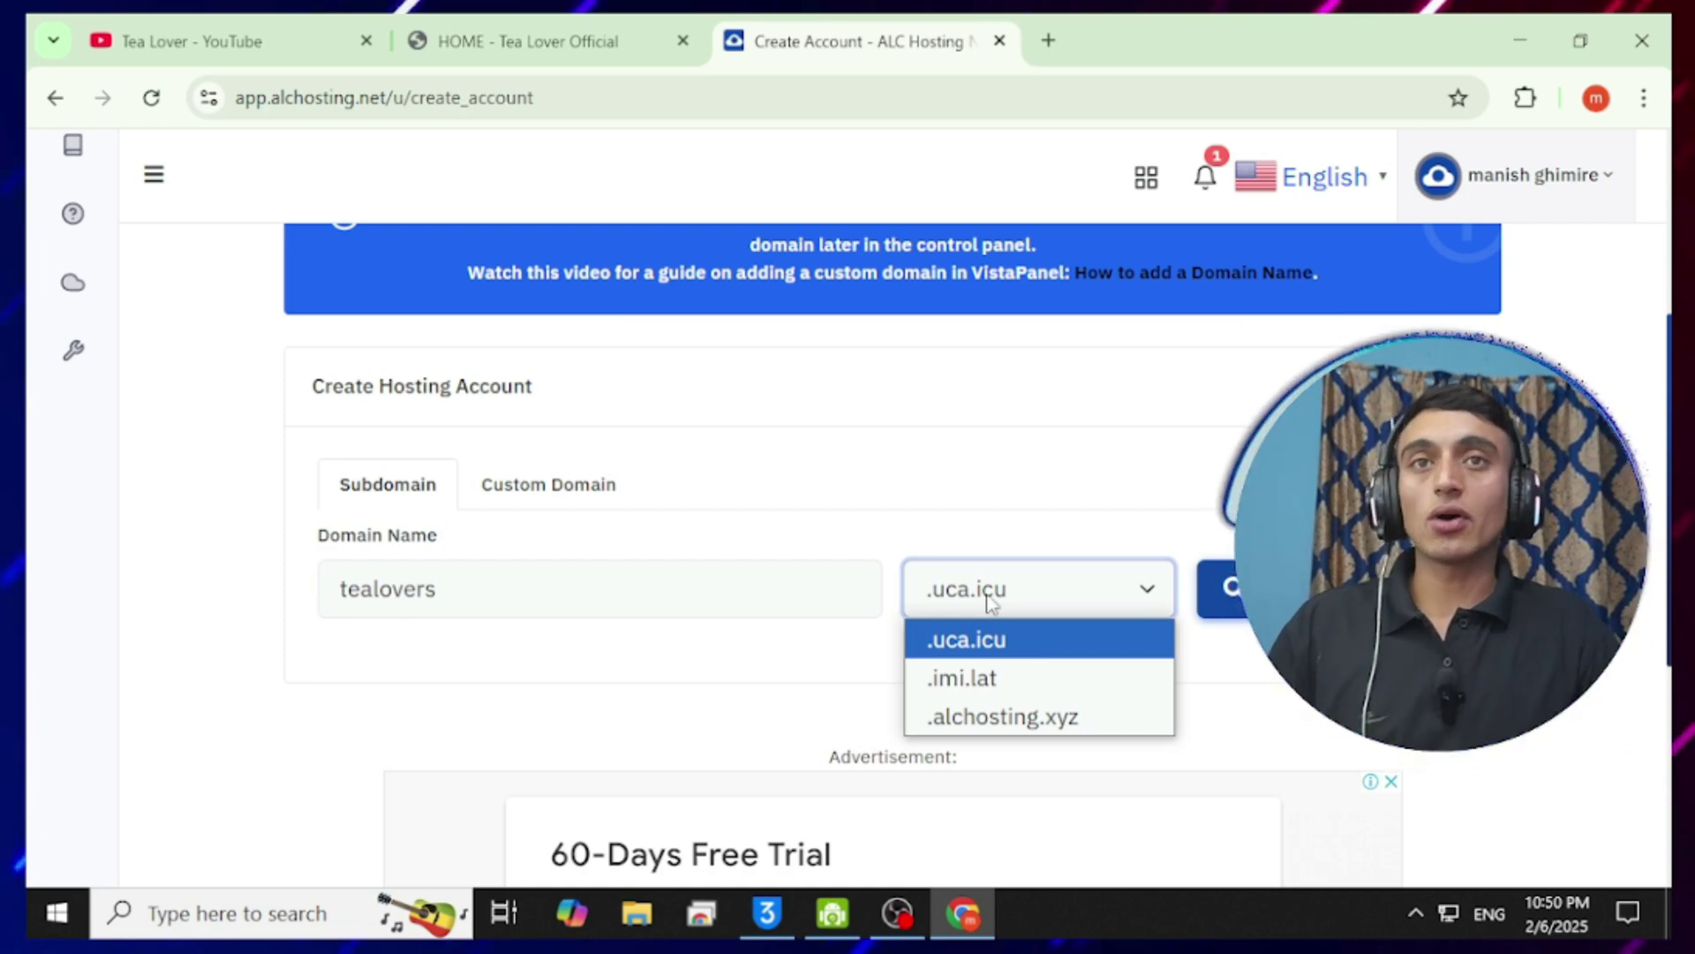
{"action": "left_click", "coordinate": [1039, 656]}
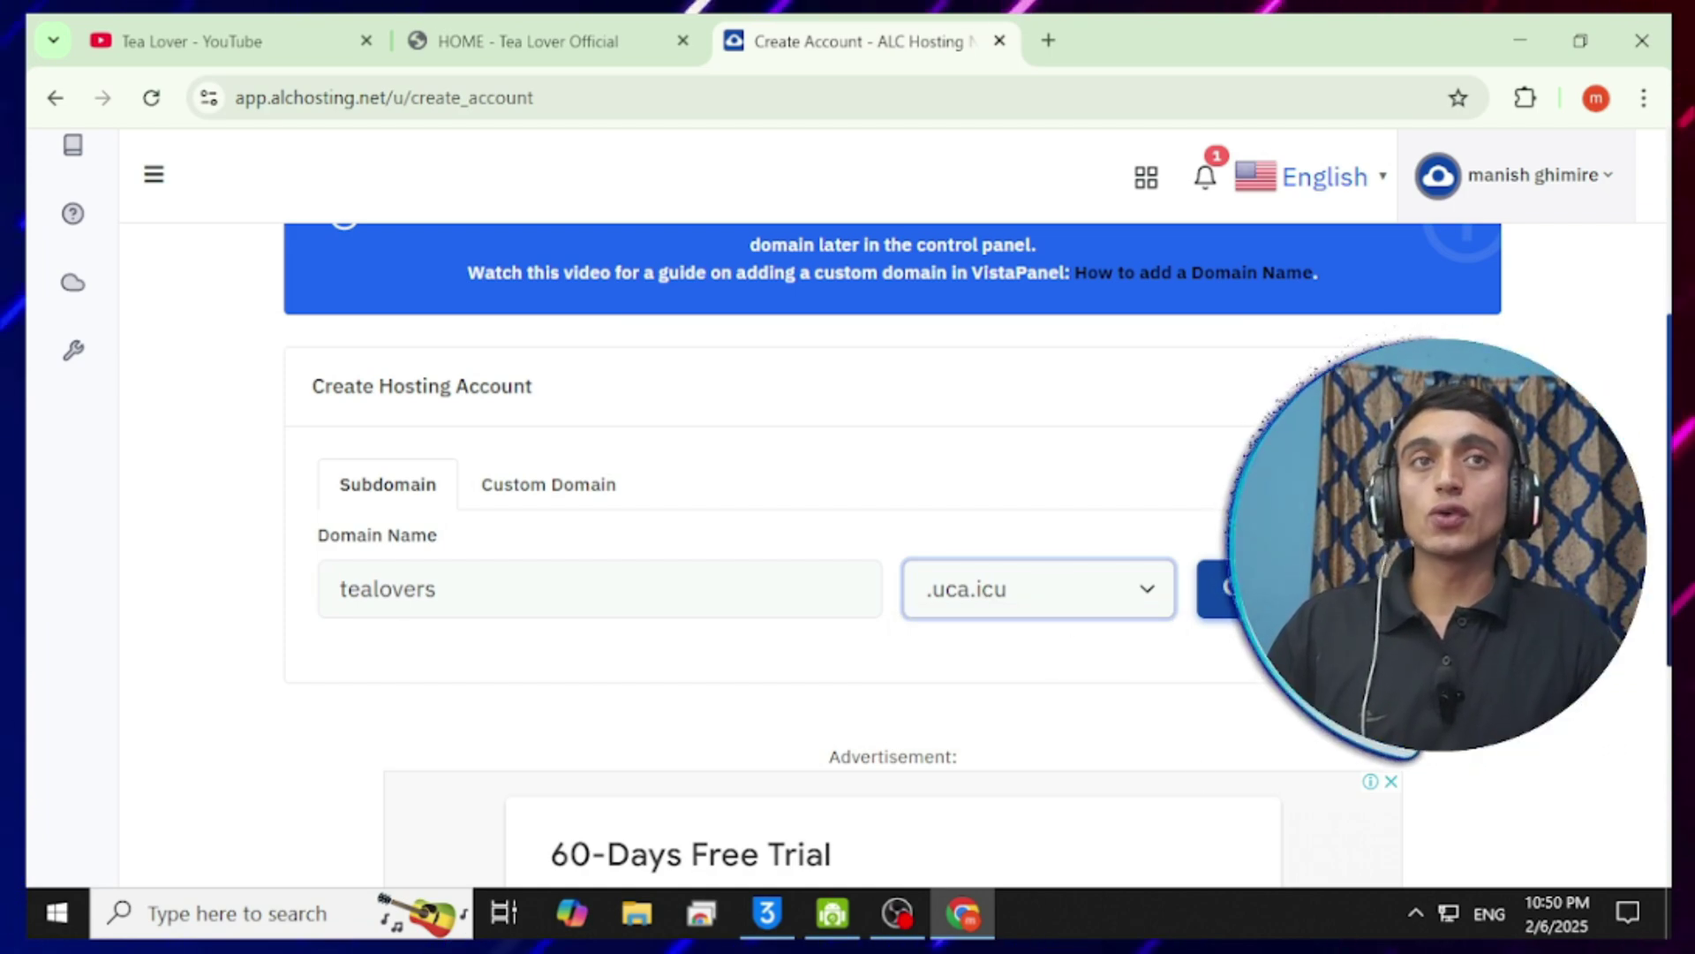
Check that tealovers.uca.icu is available.
{"action": "left_click", "coordinate": [1227, 588]}
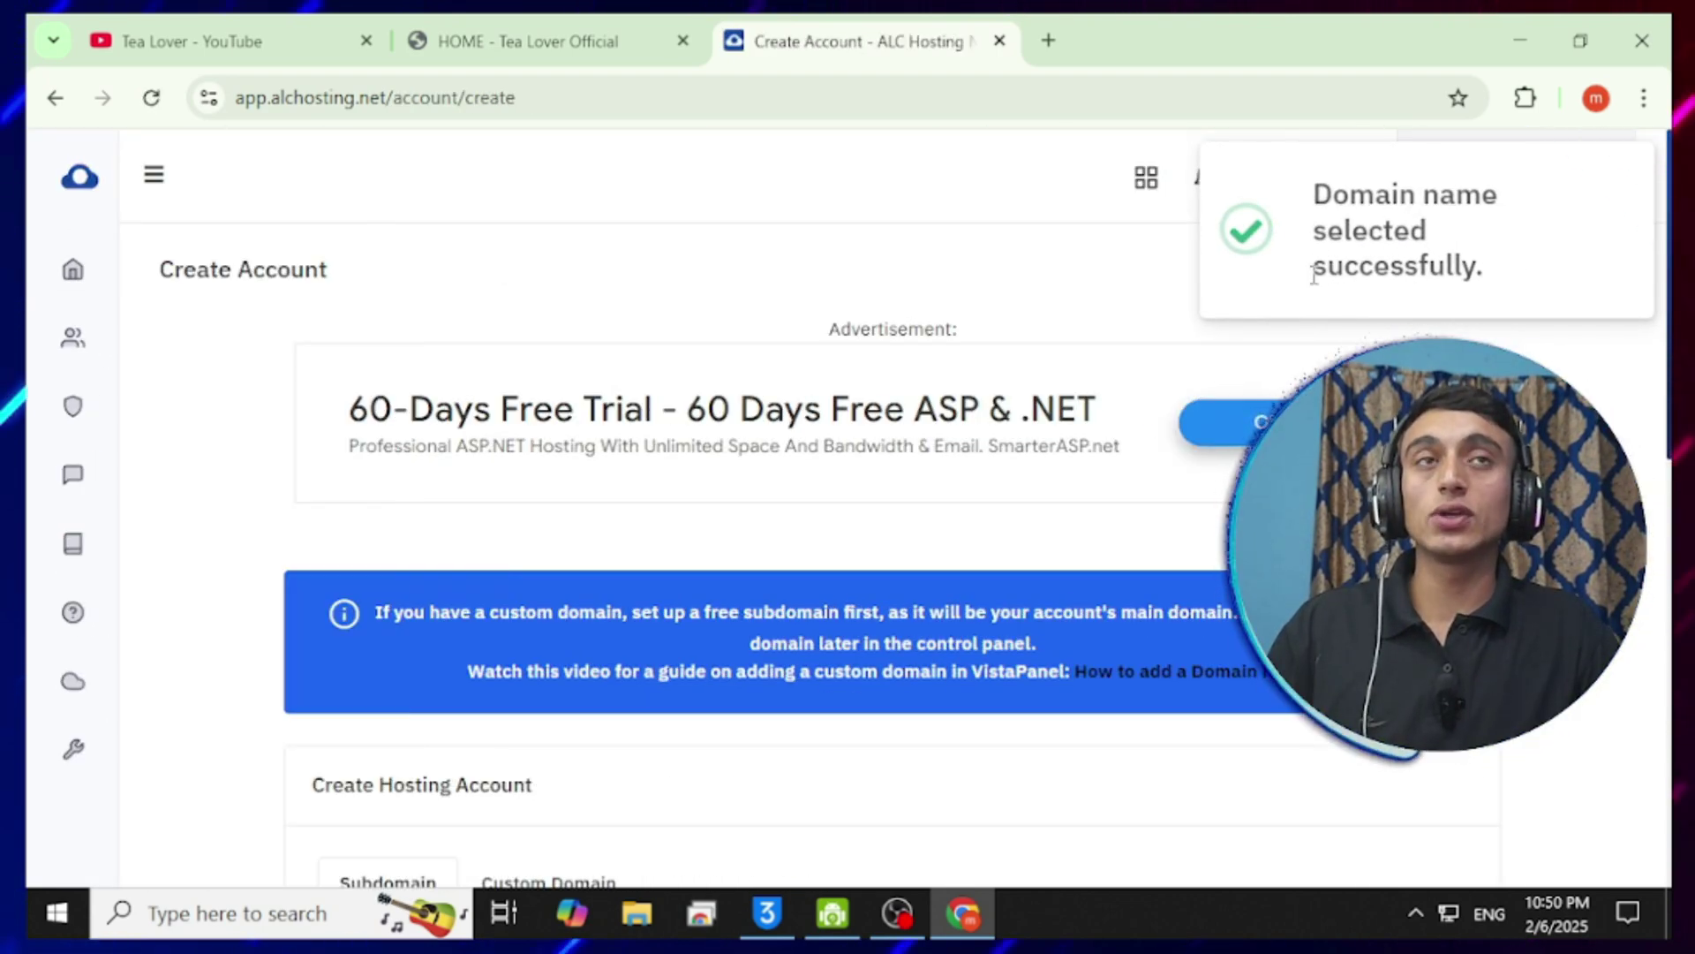
{"action": "scroll", "coordinate": [587, 250], "scroll_direction": "down", "scroll_amount": 4}
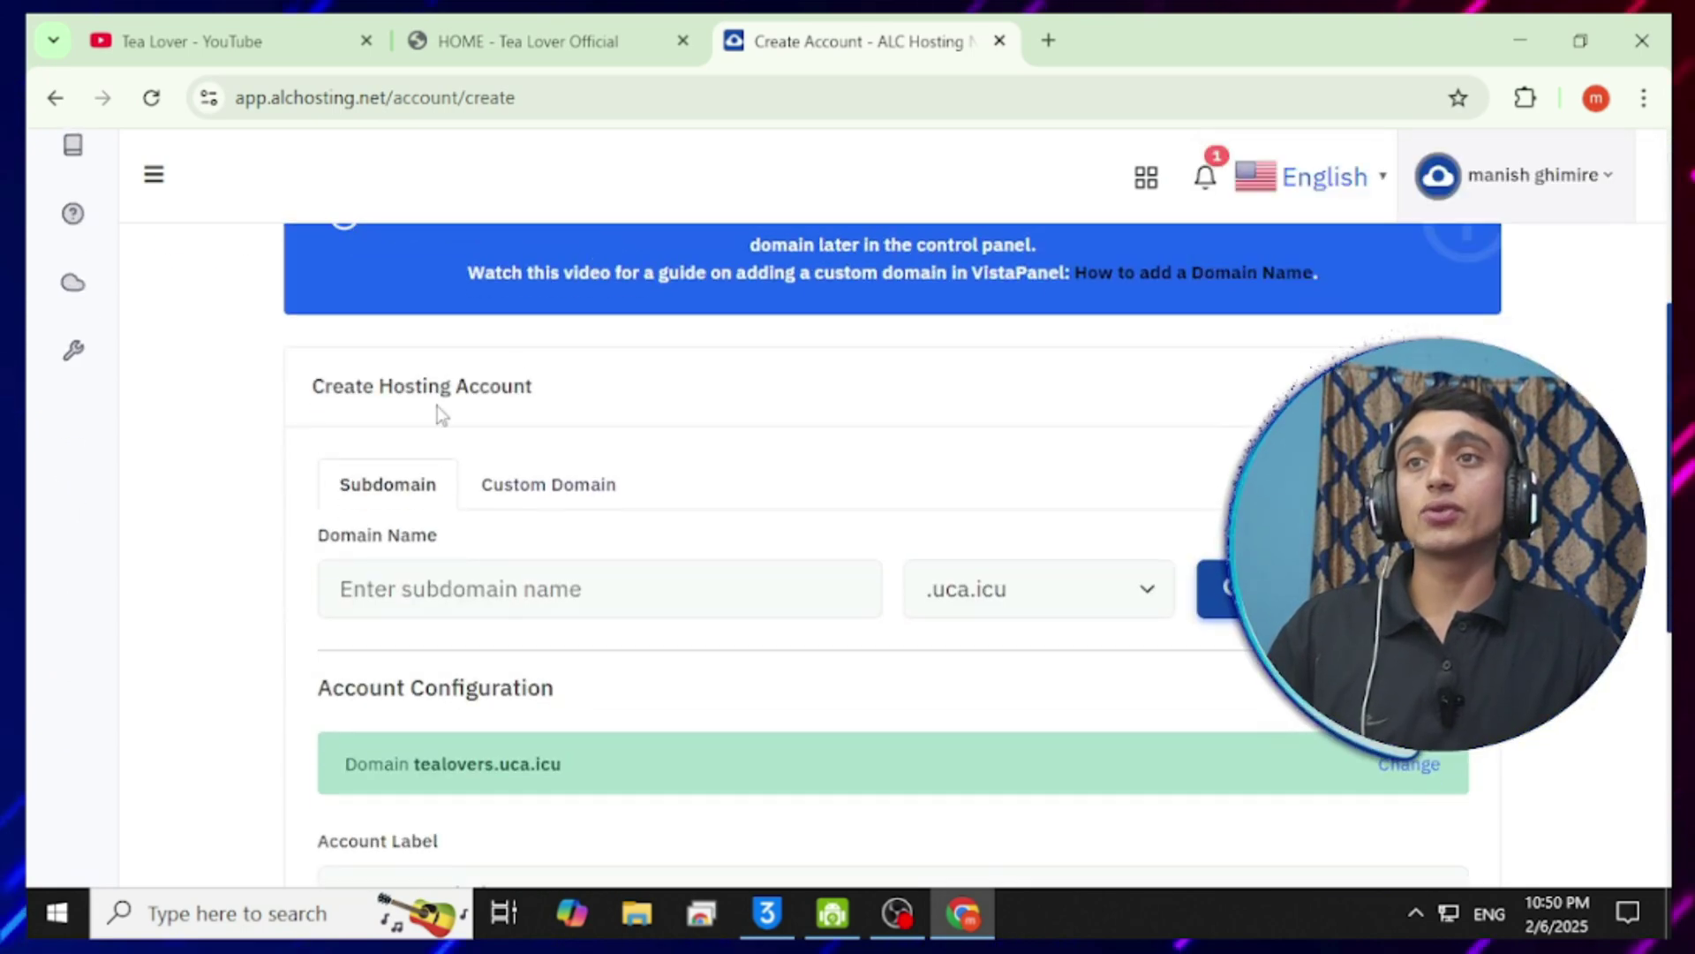
{"action": "scroll", "coordinate": [511, 569], "scroll_direction": "down", "scroll_amount": 2}
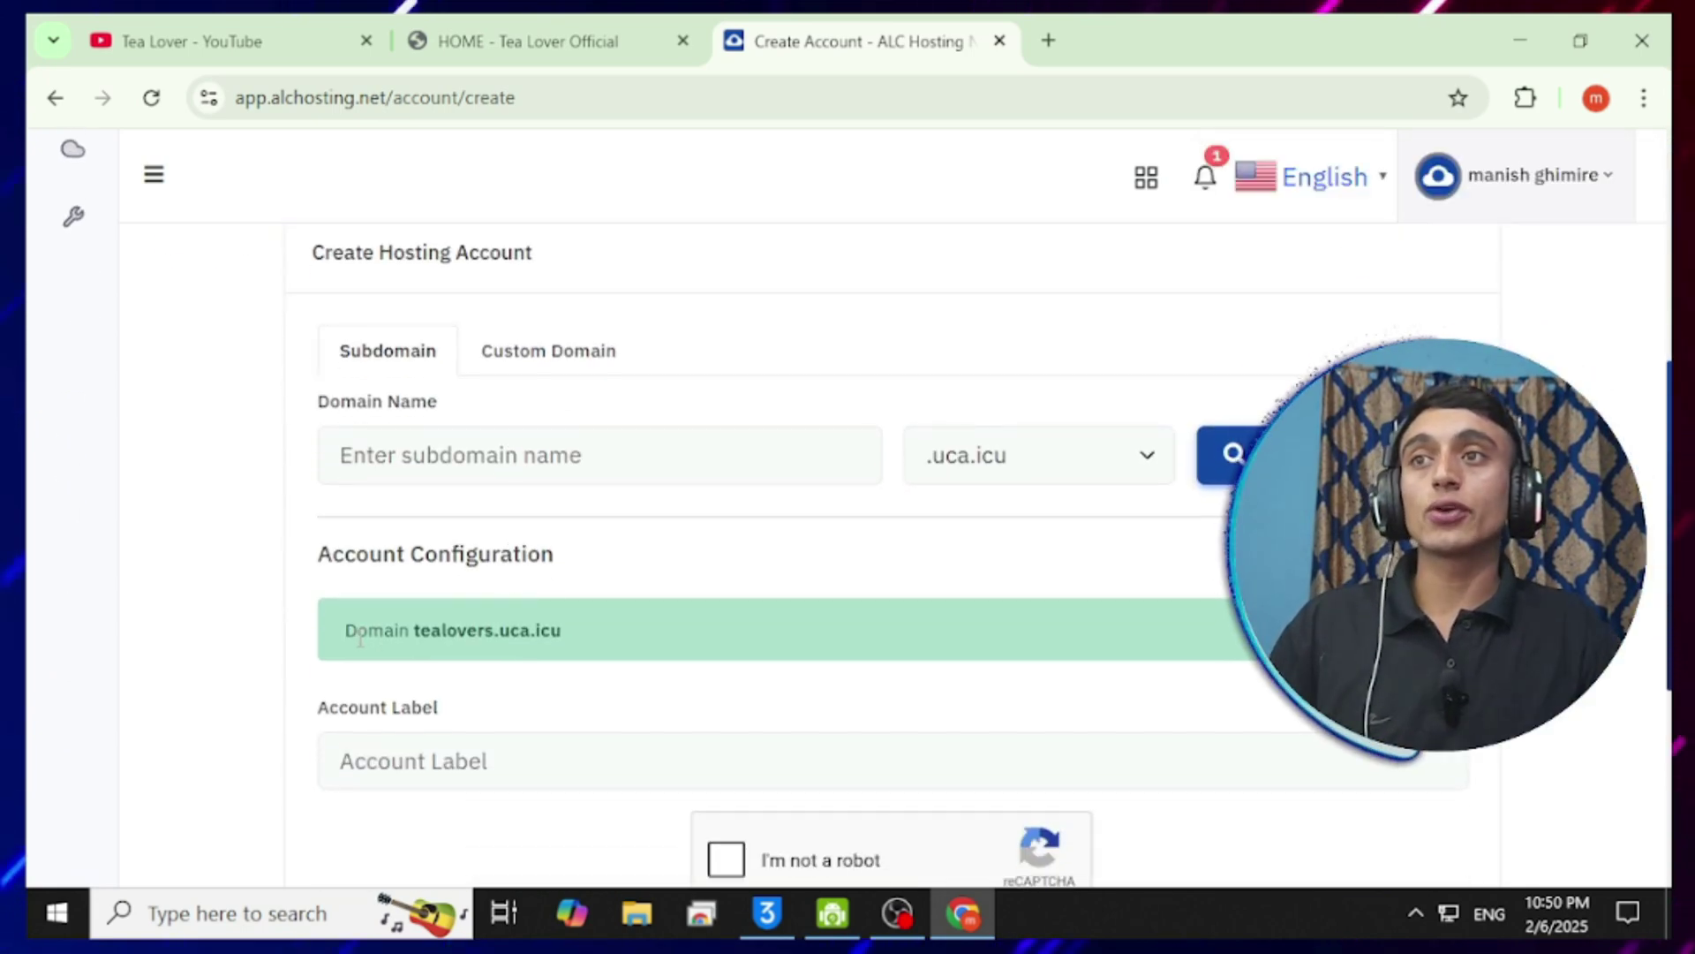
{"action": "left_click_drag", "start_coordinate": [369, 631], "coordinate": [628, 659]}
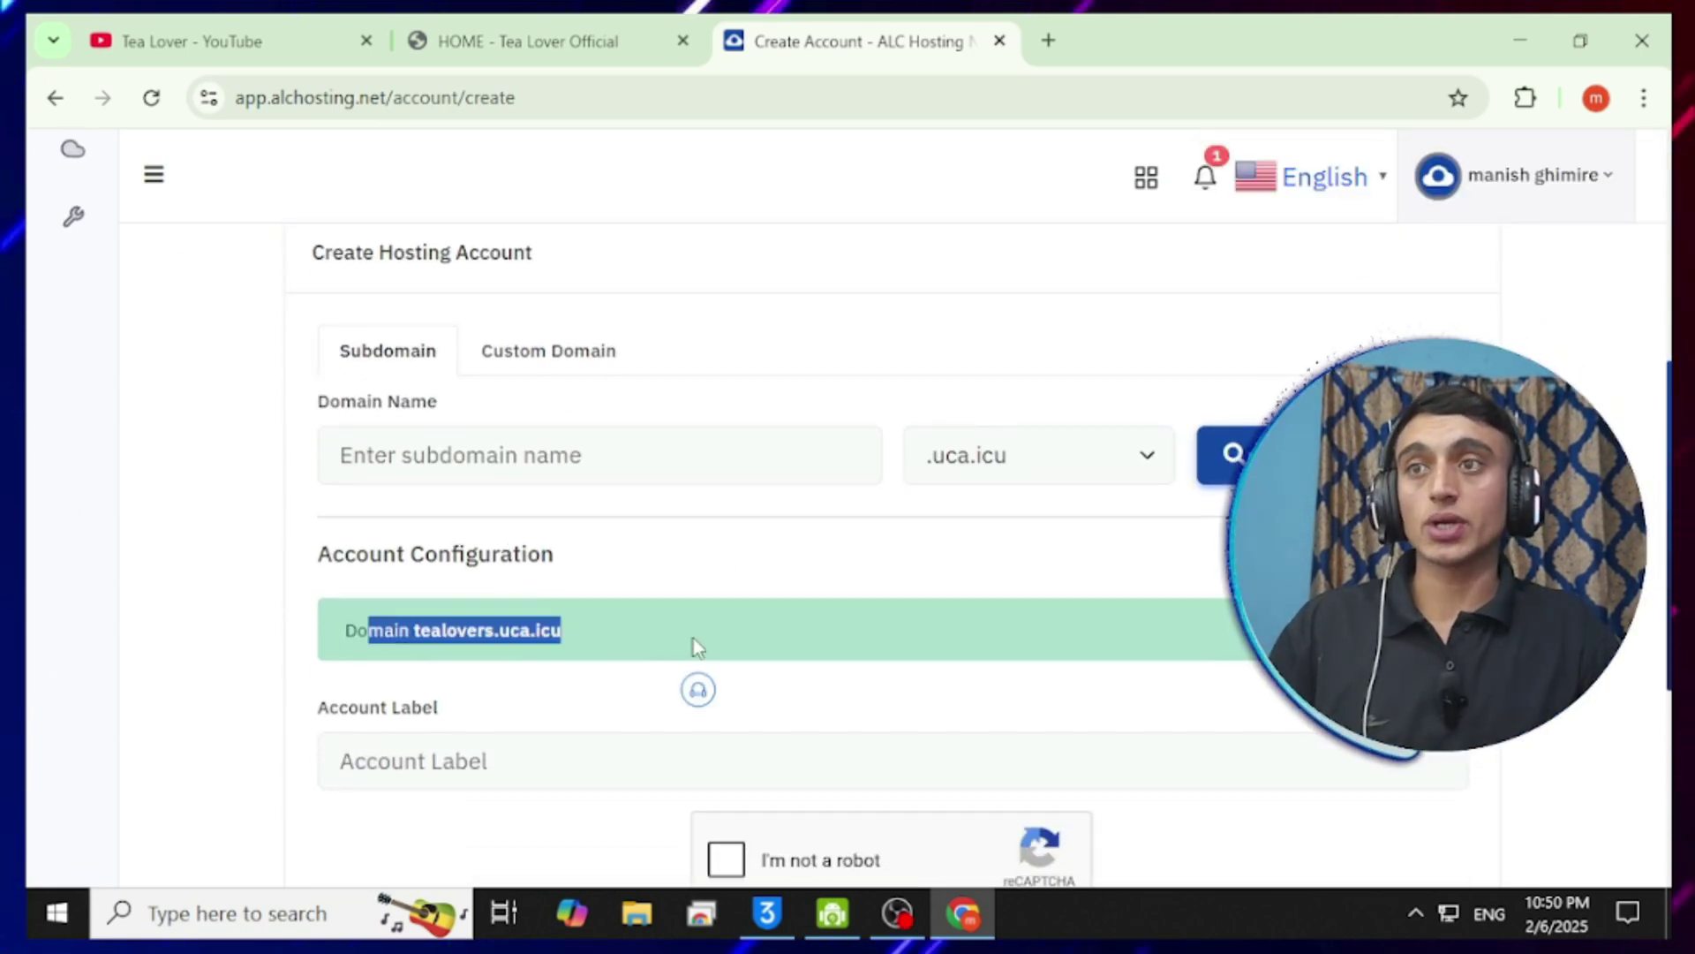
{"action": "scroll", "coordinate": [636, 609], "scroll_direction": "down", "scroll_amount": 2}
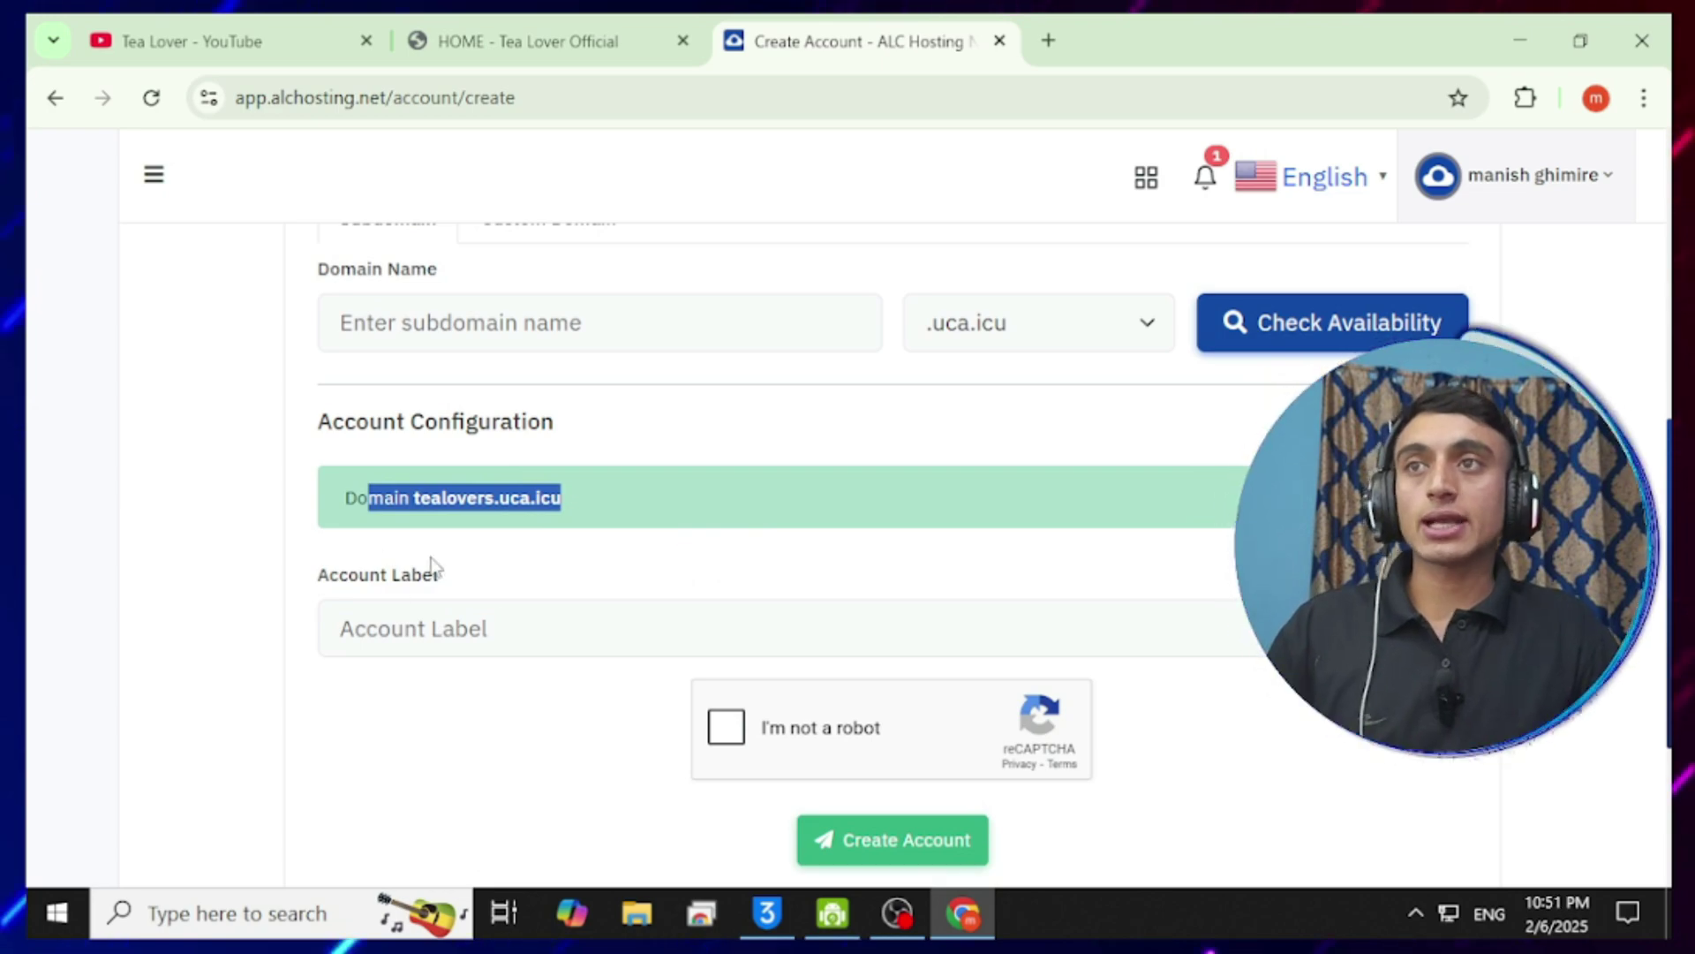
Label the account 'tealover', pass the reCAPTCHA check, and create the account.
{"action": "left_click", "coordinate": [485, 628]}
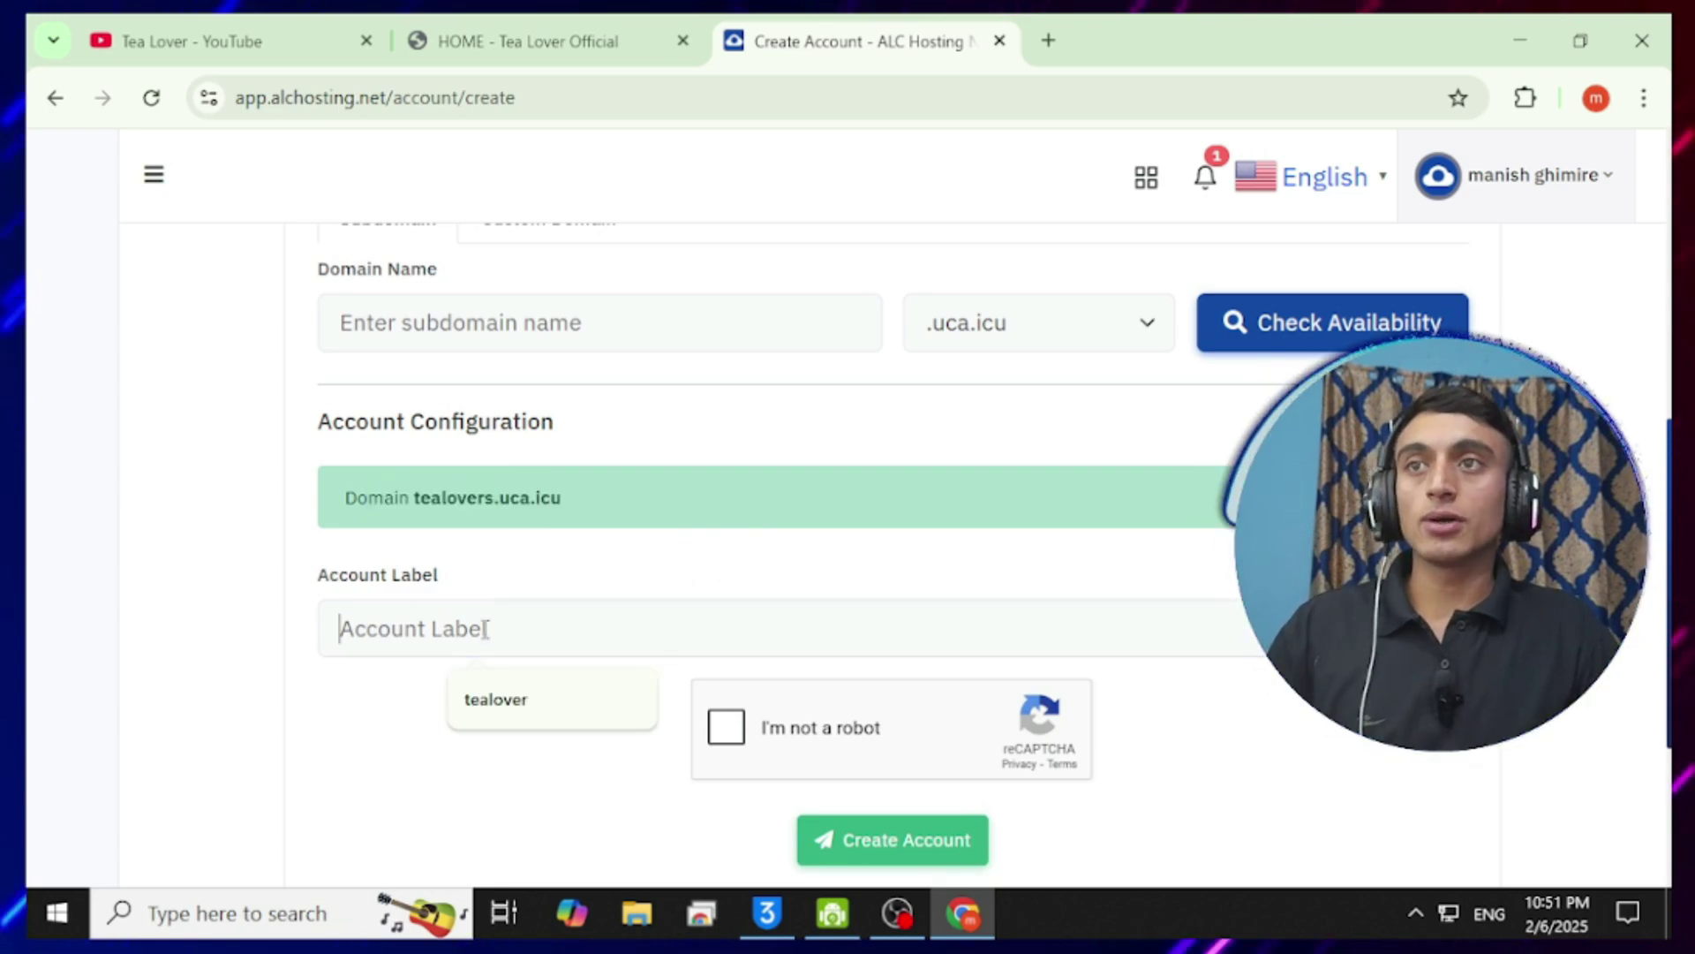
{"action": "left_click", "coordinate": [497, 700]}
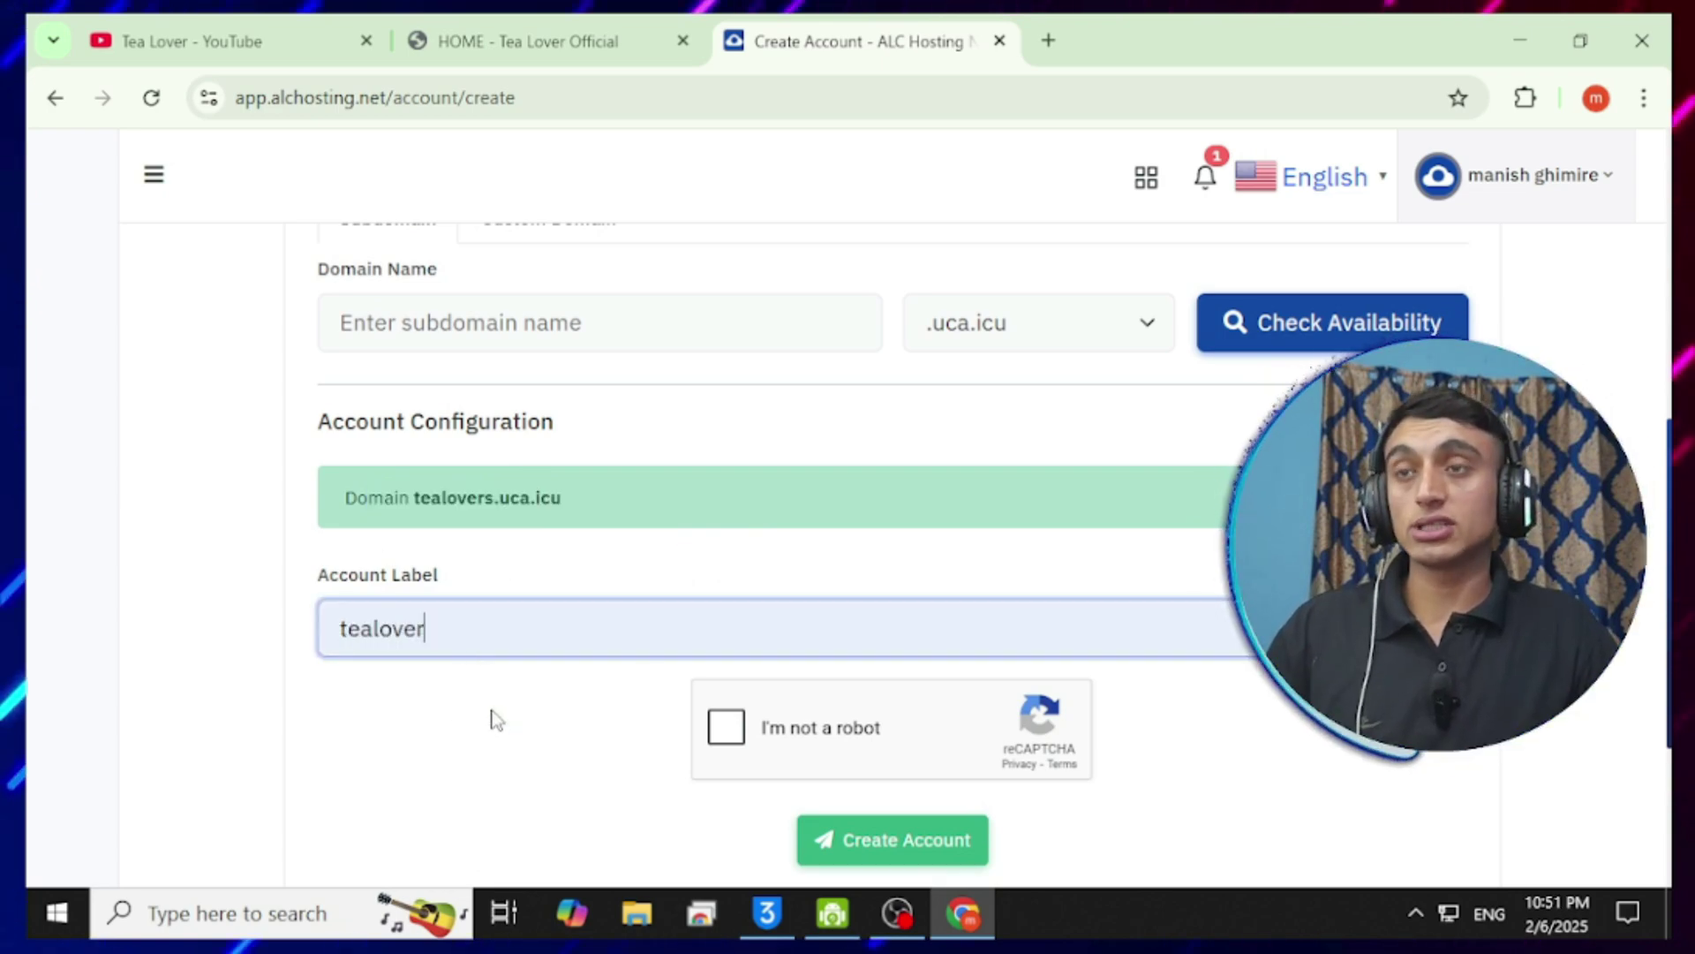
{"action": "left_click", "coordinate": [724, 731]}
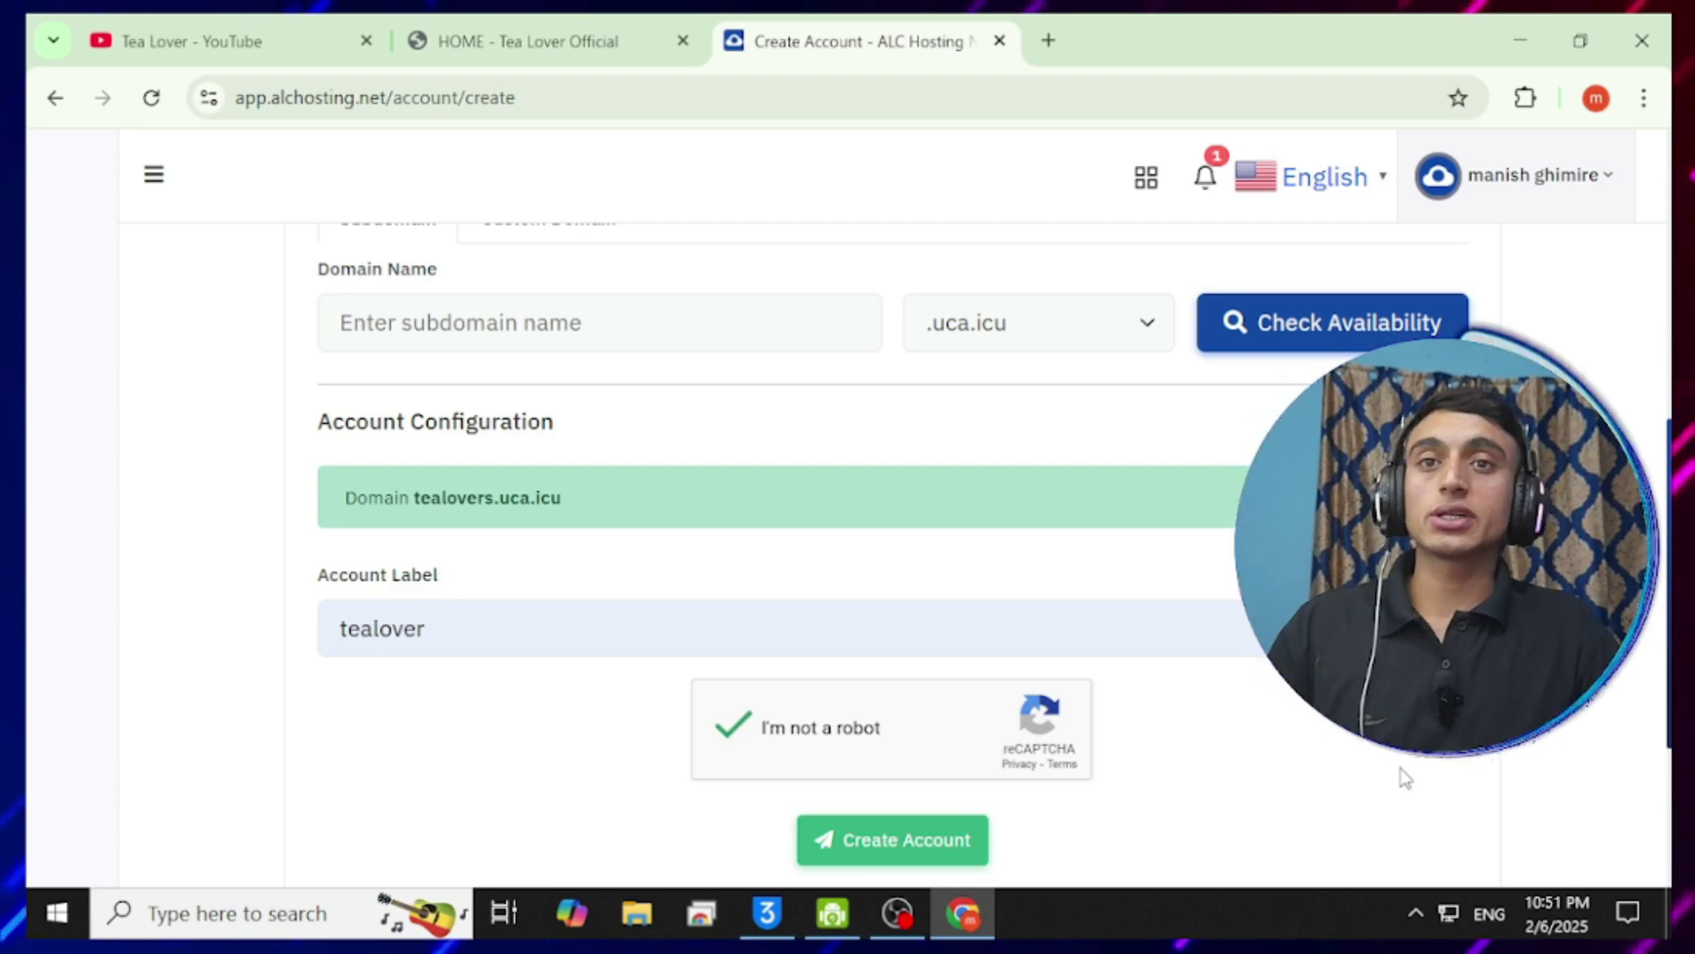
{"action": "left_click", "coordinate": [894, 846]}
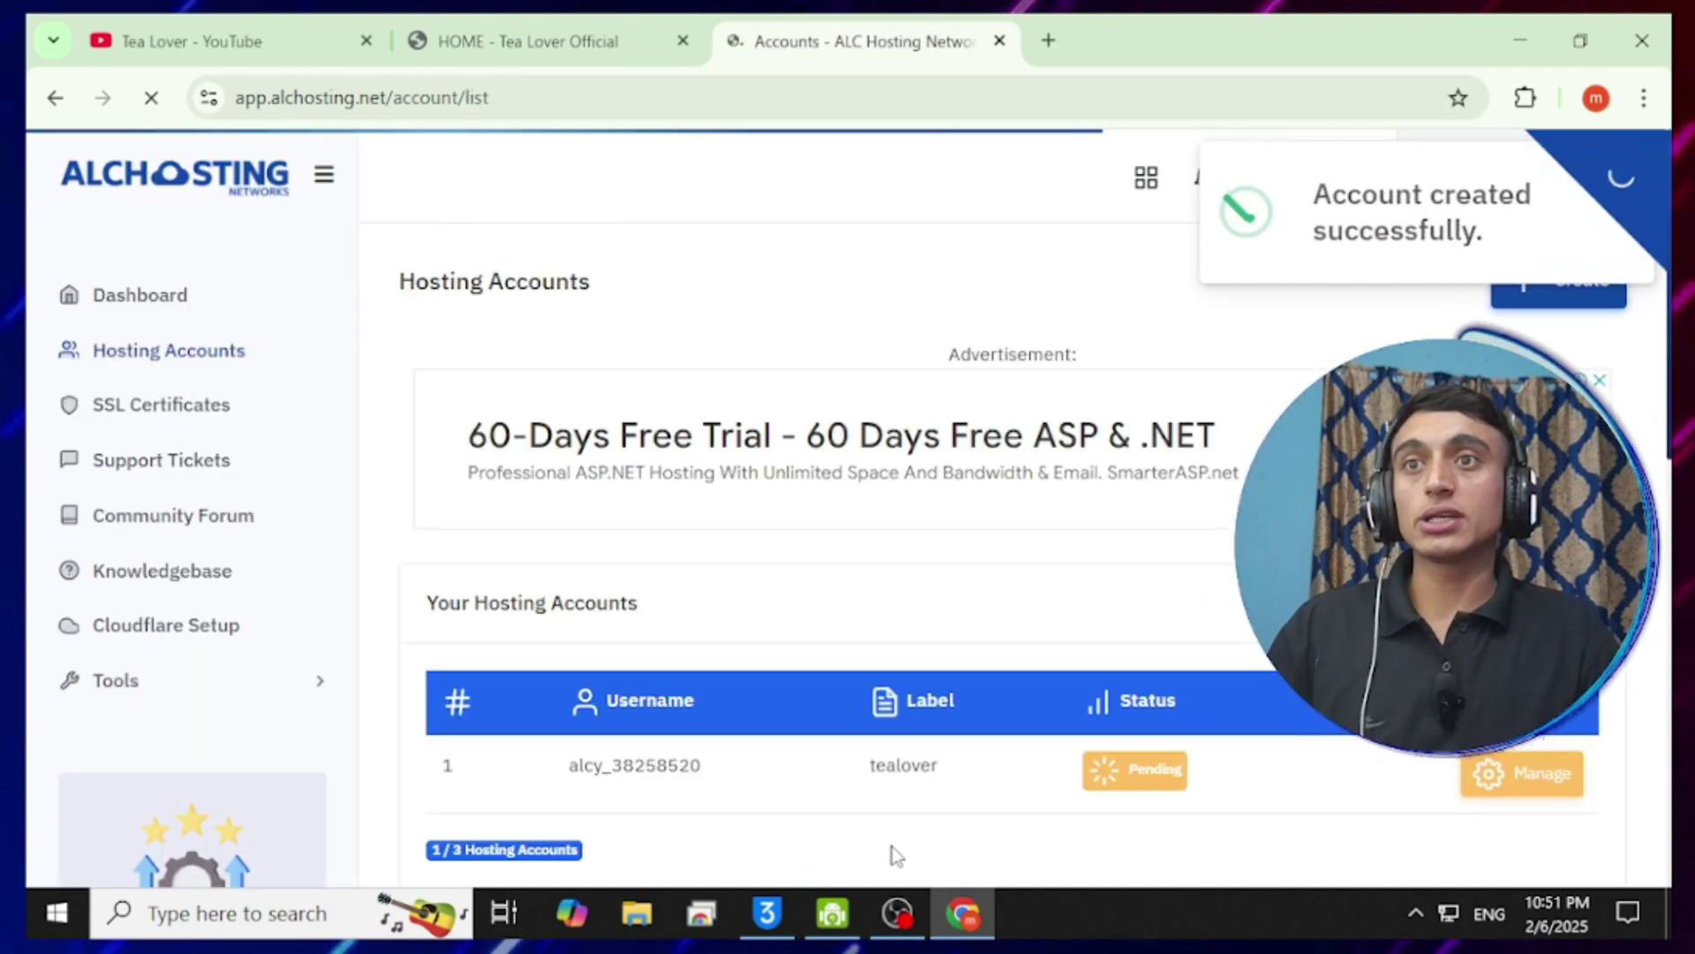
Open Manage for tealover, dismiss the ad, and reload to refresh its status.
{"action": "scroll", "coordinate": [909, 751], "scroll_direction": "down", "scroll_amount": 3}
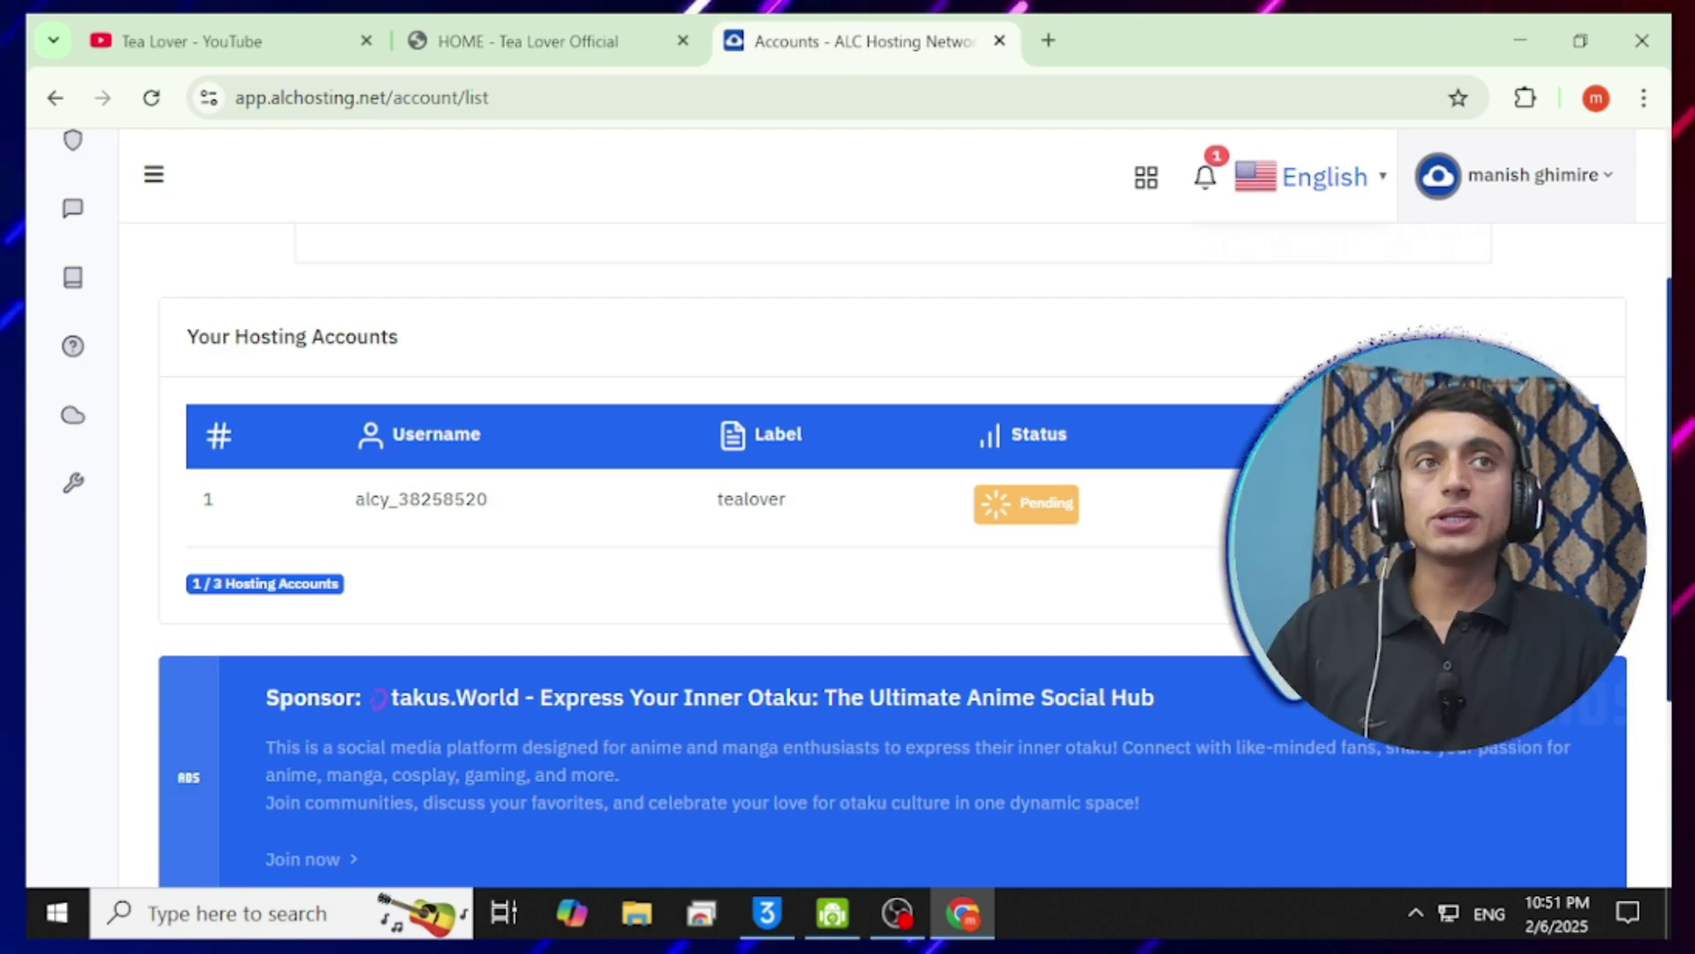
{"action": "left_click", "coordinate": [1254, 500]}
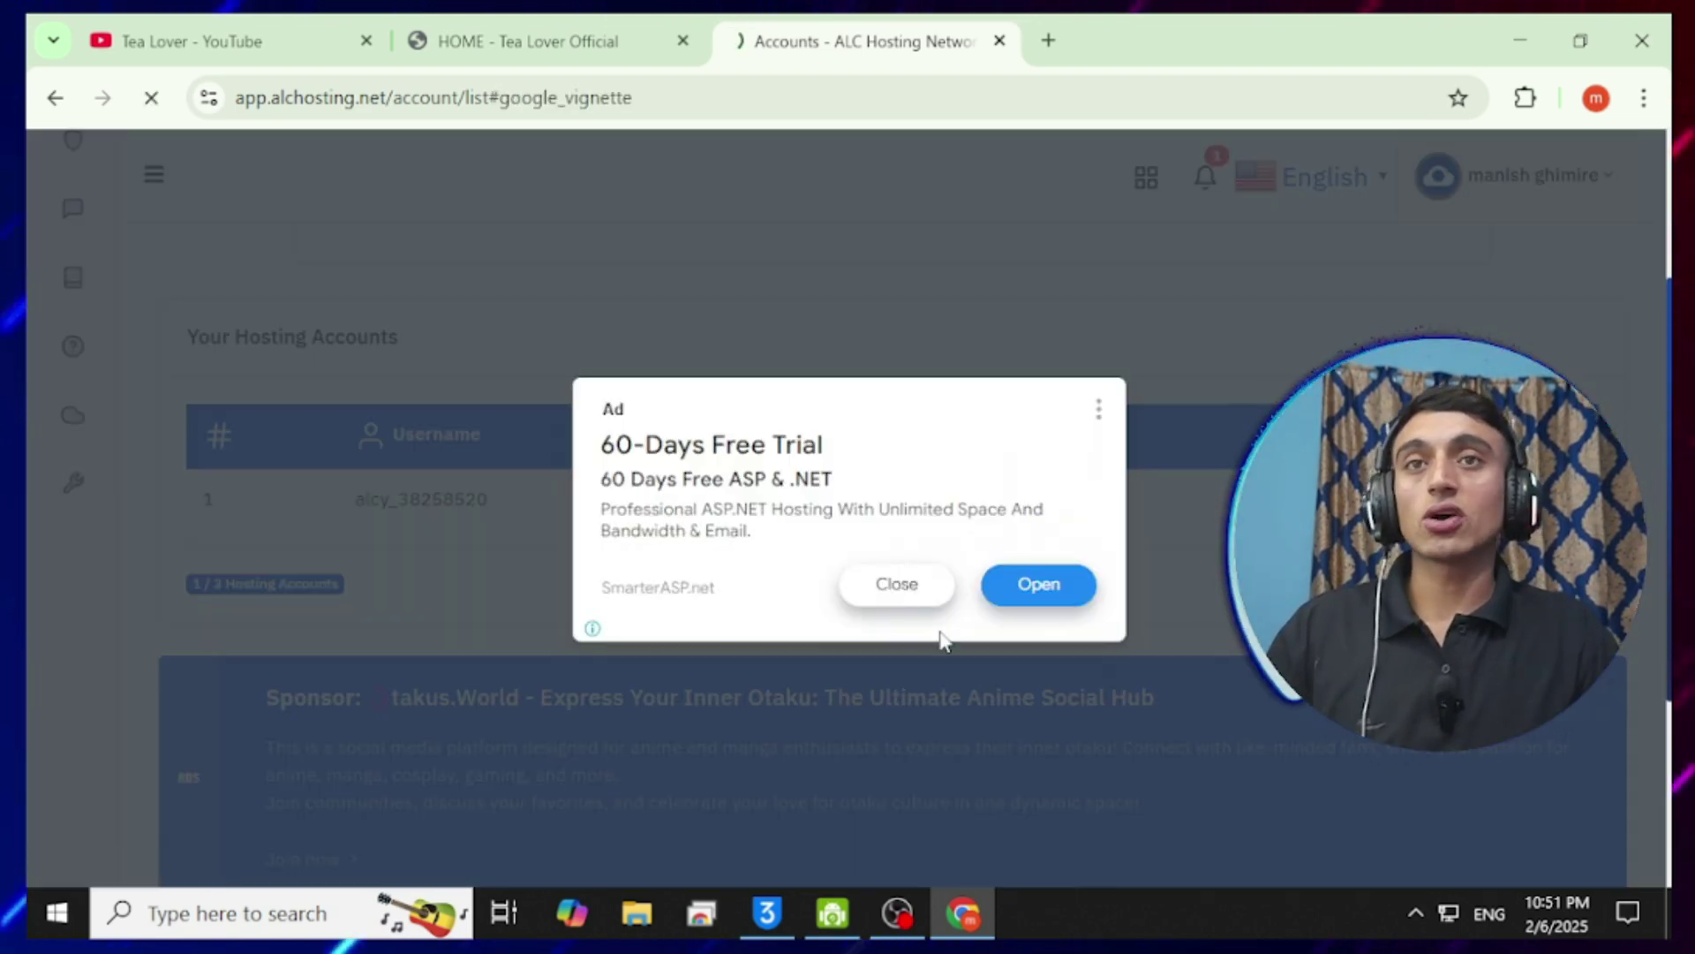
{"action": "left_click", "coordinate": [946, 646]}
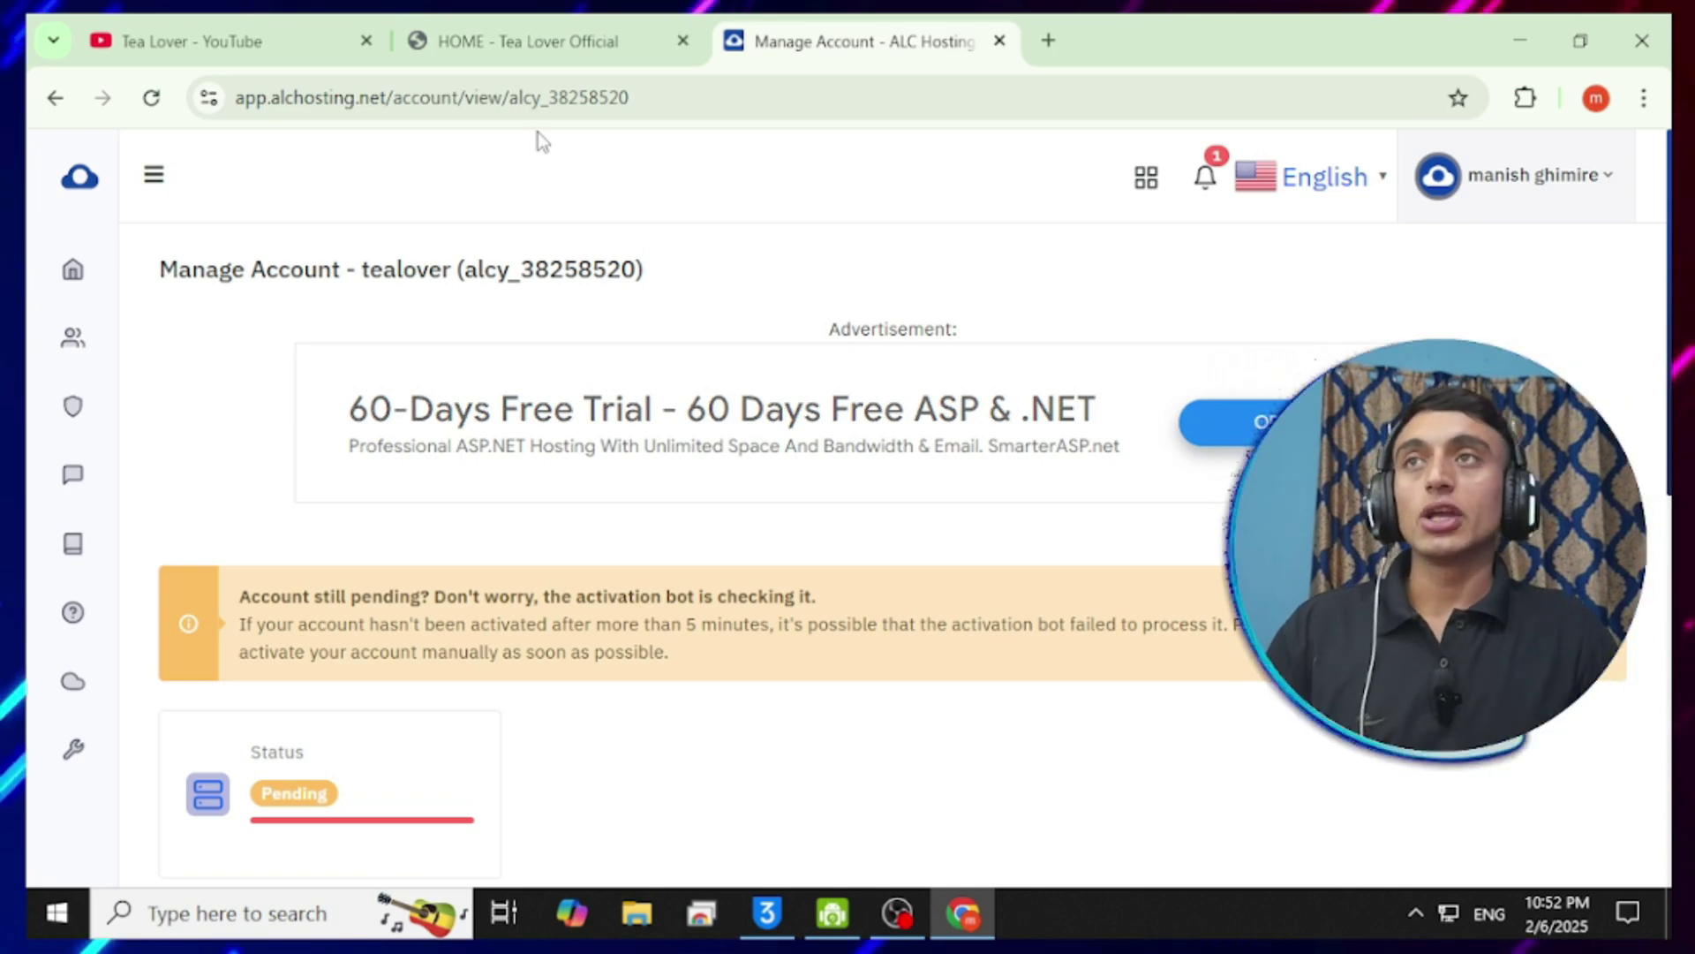
{"action": "left_click", "coordinate": [151, 97]}
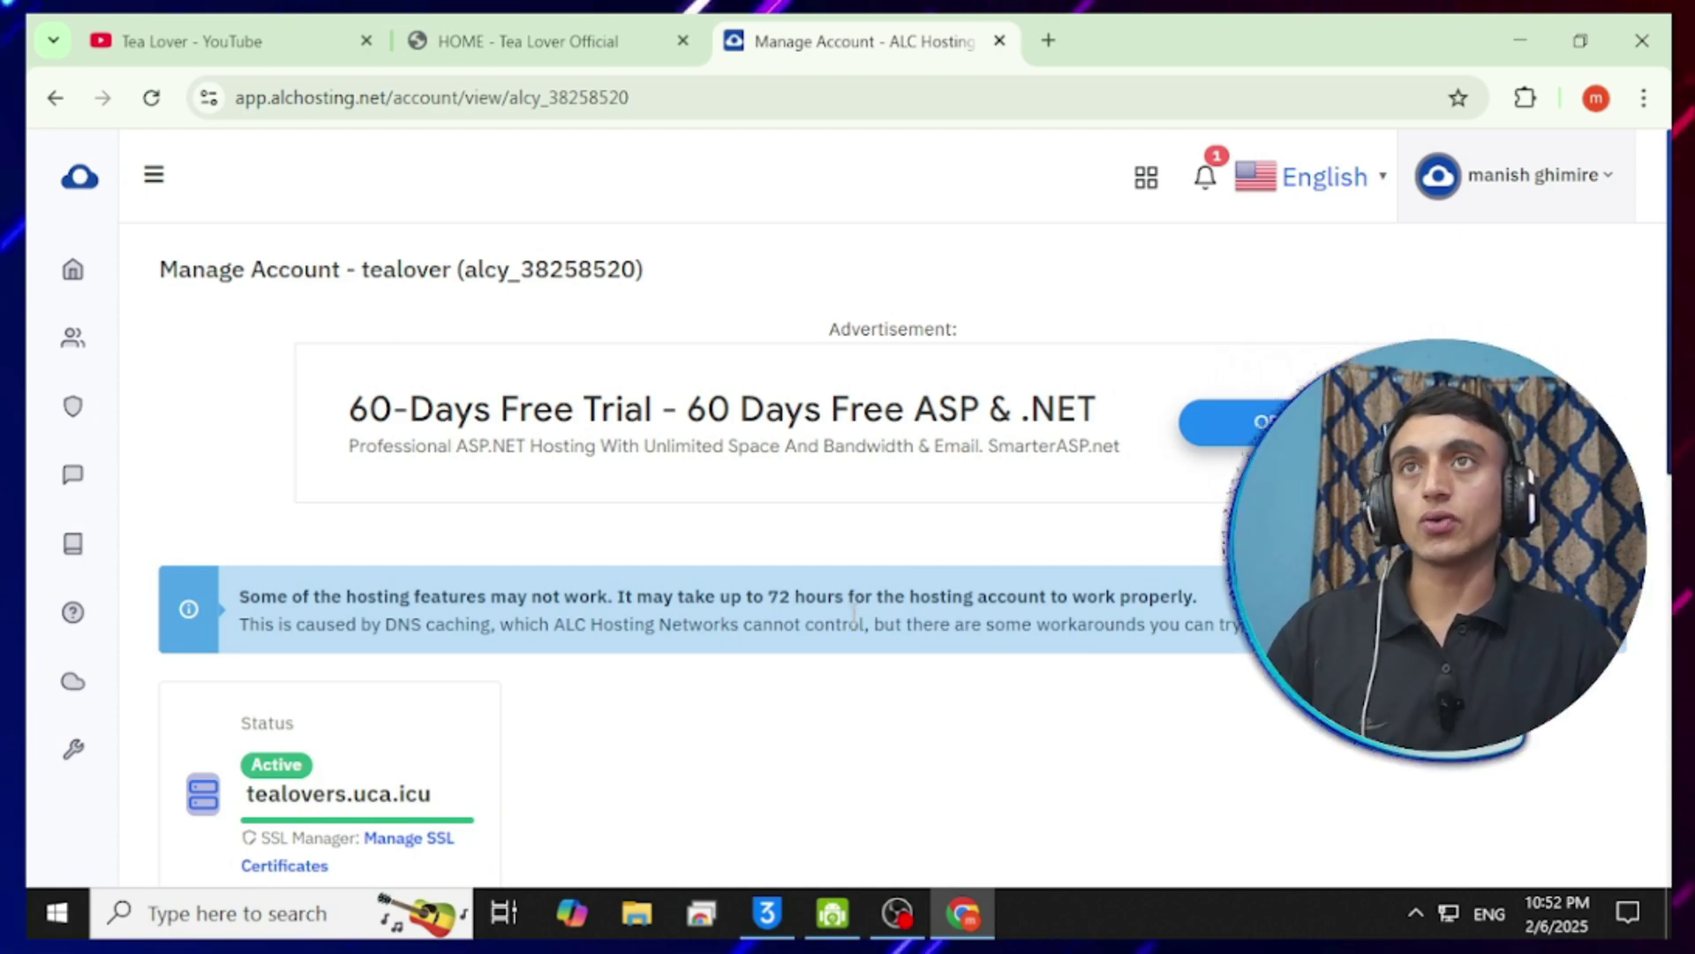
Reload the tealovers.uca.icu Manage Account page and launch its Control Panel in a new tab.
{"action": "scroll", "coordinate": [952, 503], "scroll_direction": "down", "scroll_amount": 3}
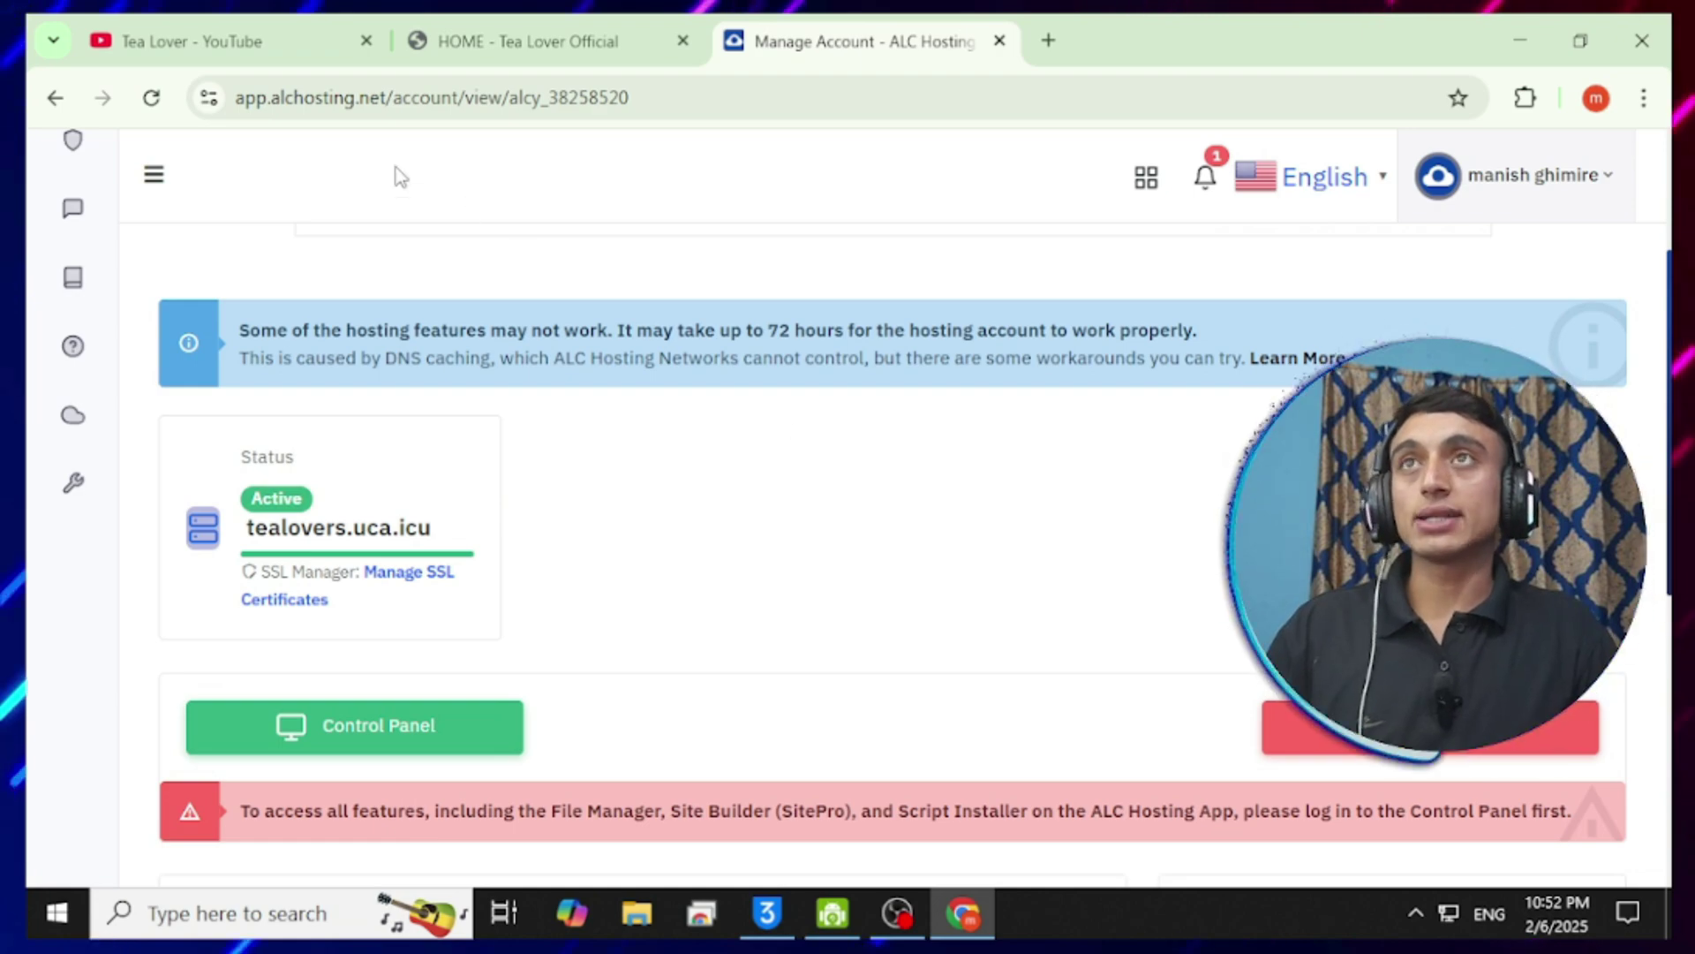
{"action": "left_click", "coordinate": [151, 97]}
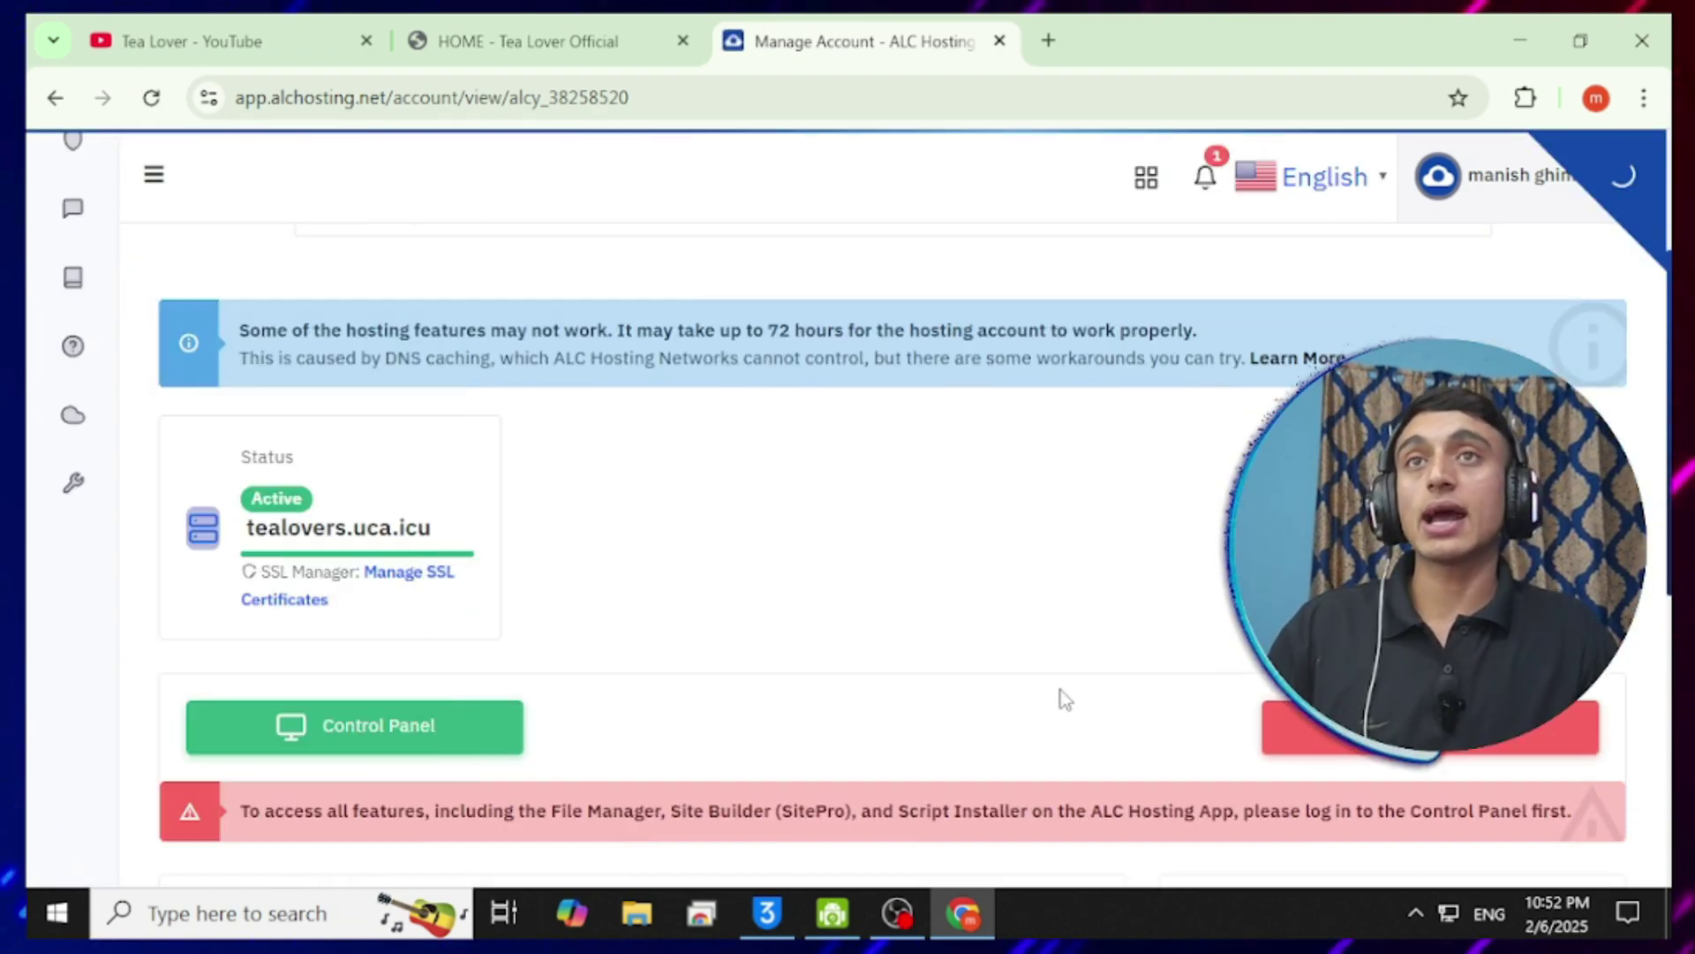
{"action": "scroll", "coordinate": [738, 536], "scroll_direction": "down", "scroll_amount": 3}
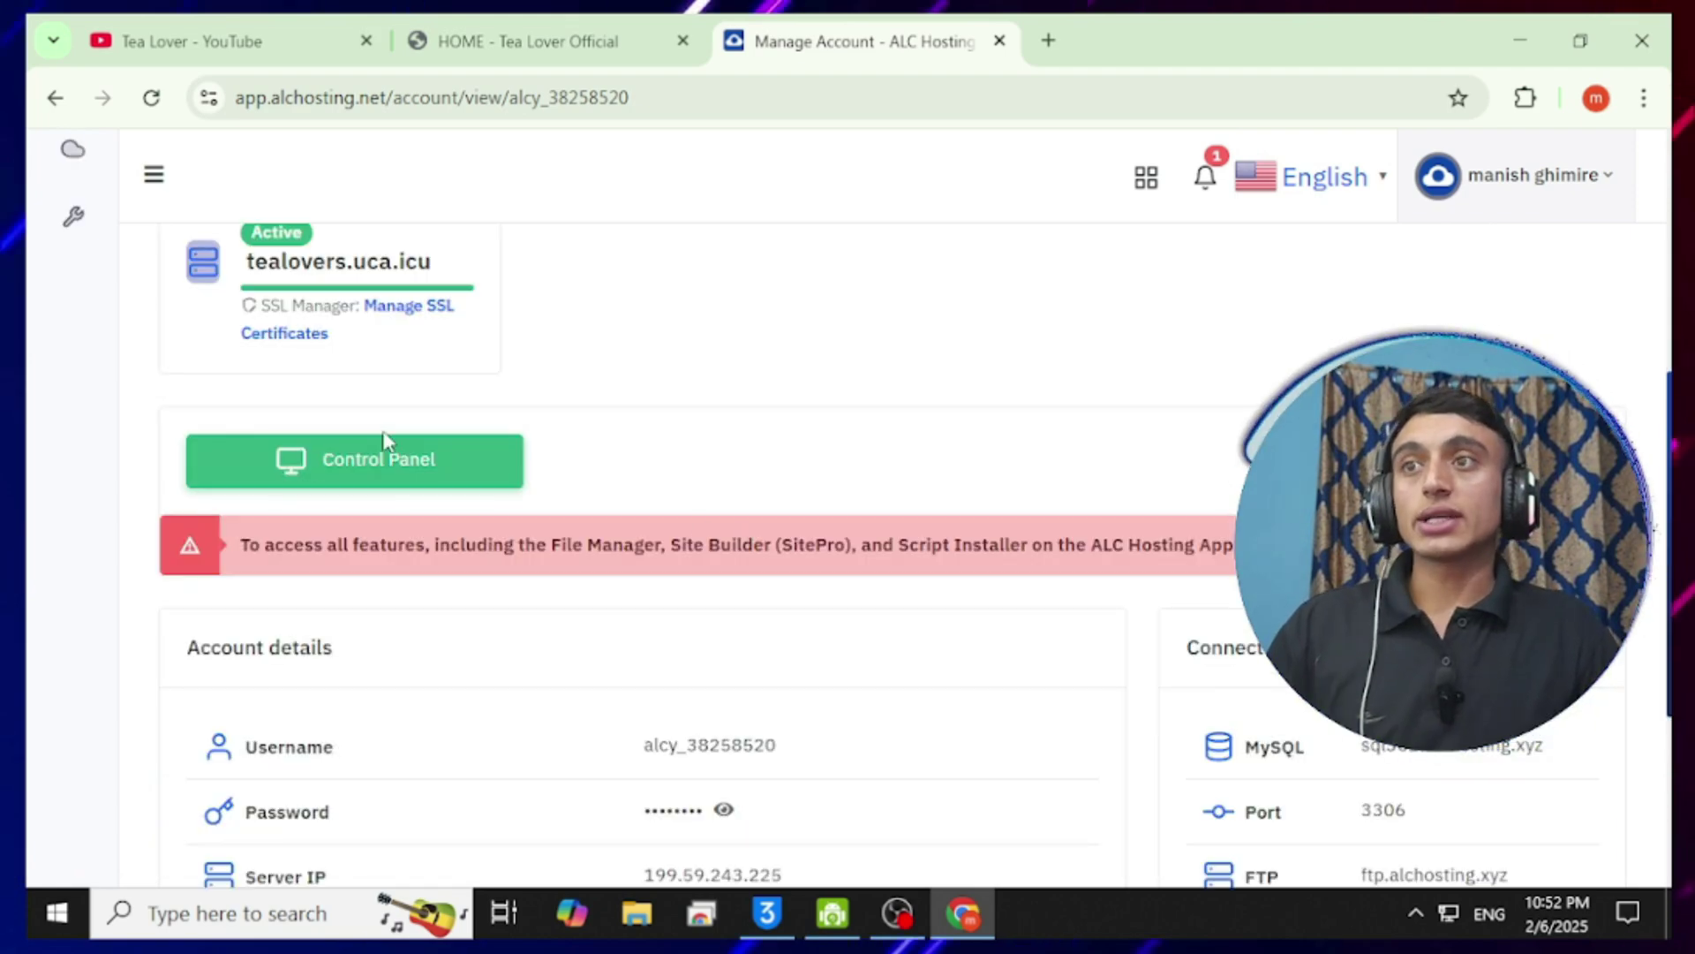
{"action": "left_click", "coordinate": [425, 480]}
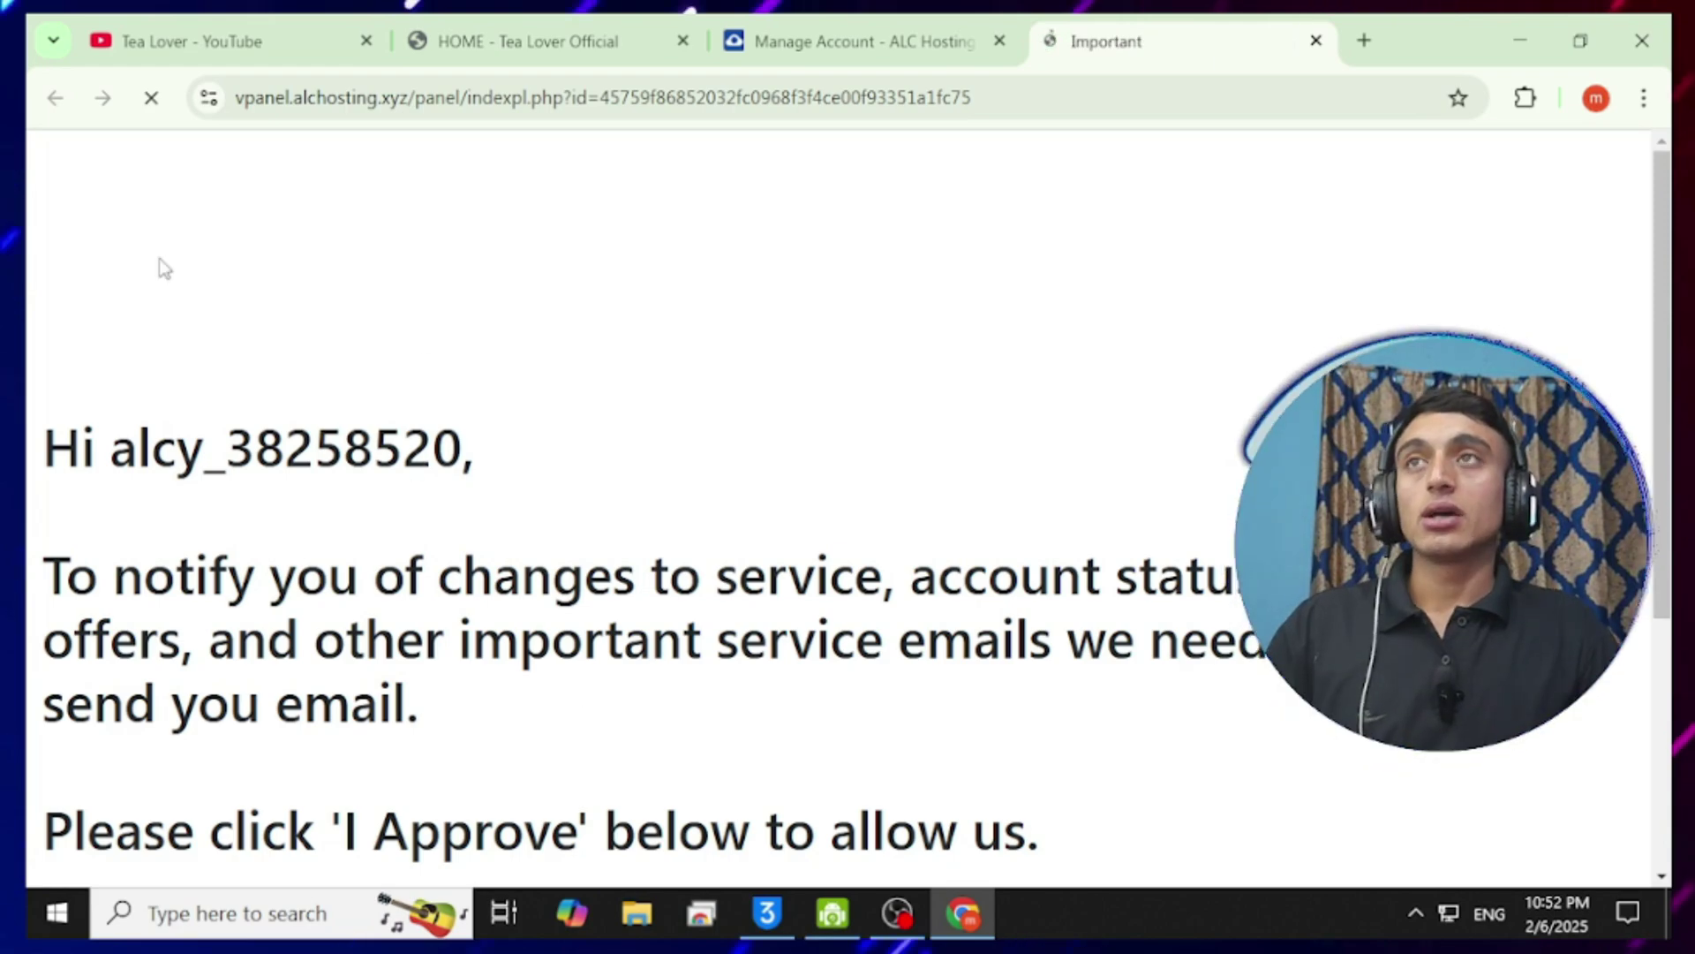
Approve the vPanel service e-mail notifications on the Important page.
{"action": "scroll", "coordinate": [632, 259], "scroll_direction": "down", "scroll_amount": 5}
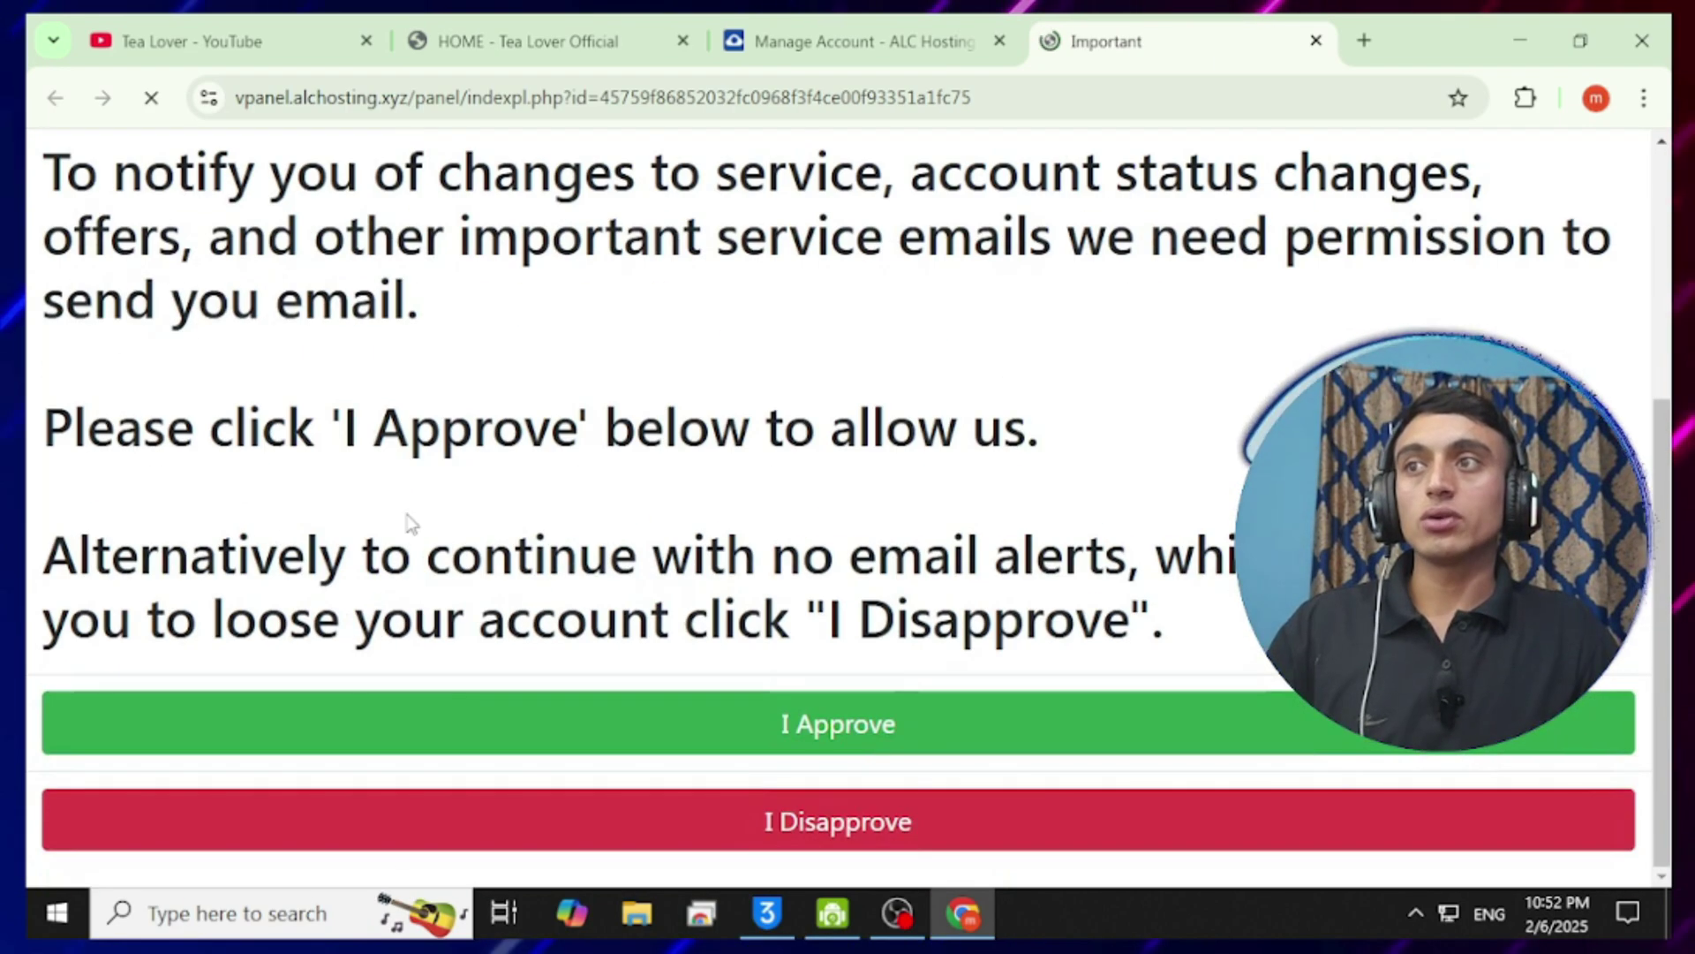
{"action": "left_click", "coordinate": [749, 720]}
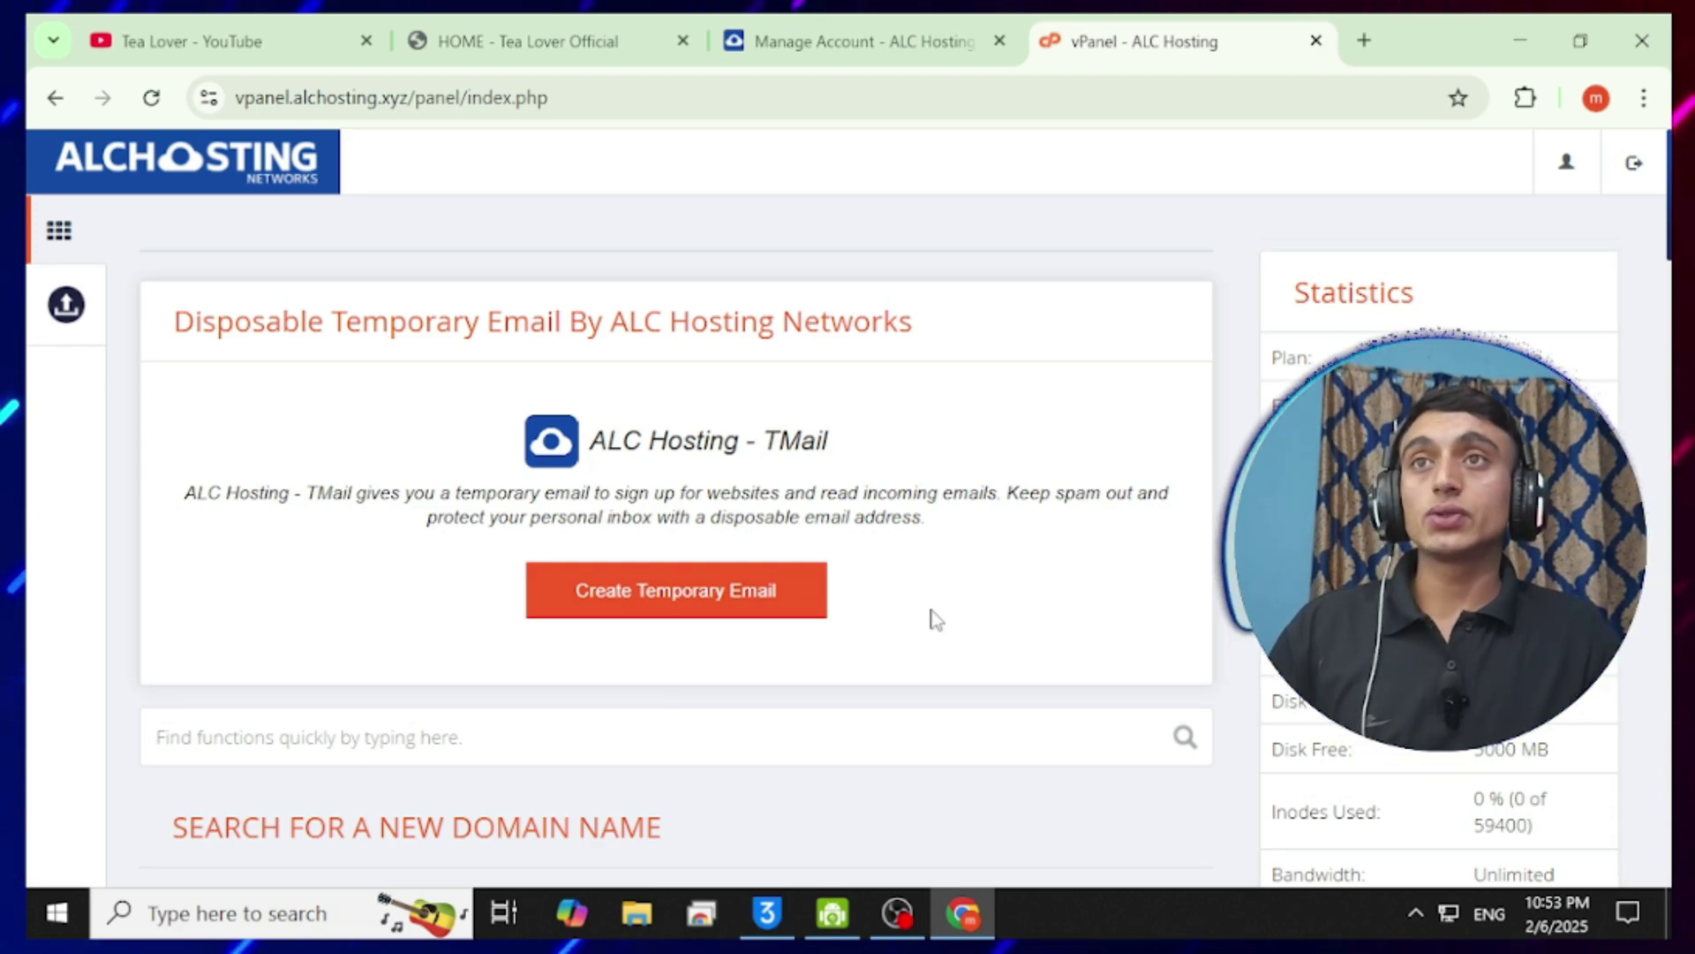
Launch Softaculous from Application Installer in the vPanel Software section.
{"action": "scroll", "coordinate": [957, 545], "scroll_direction": "down", "scroll_amount": 5}
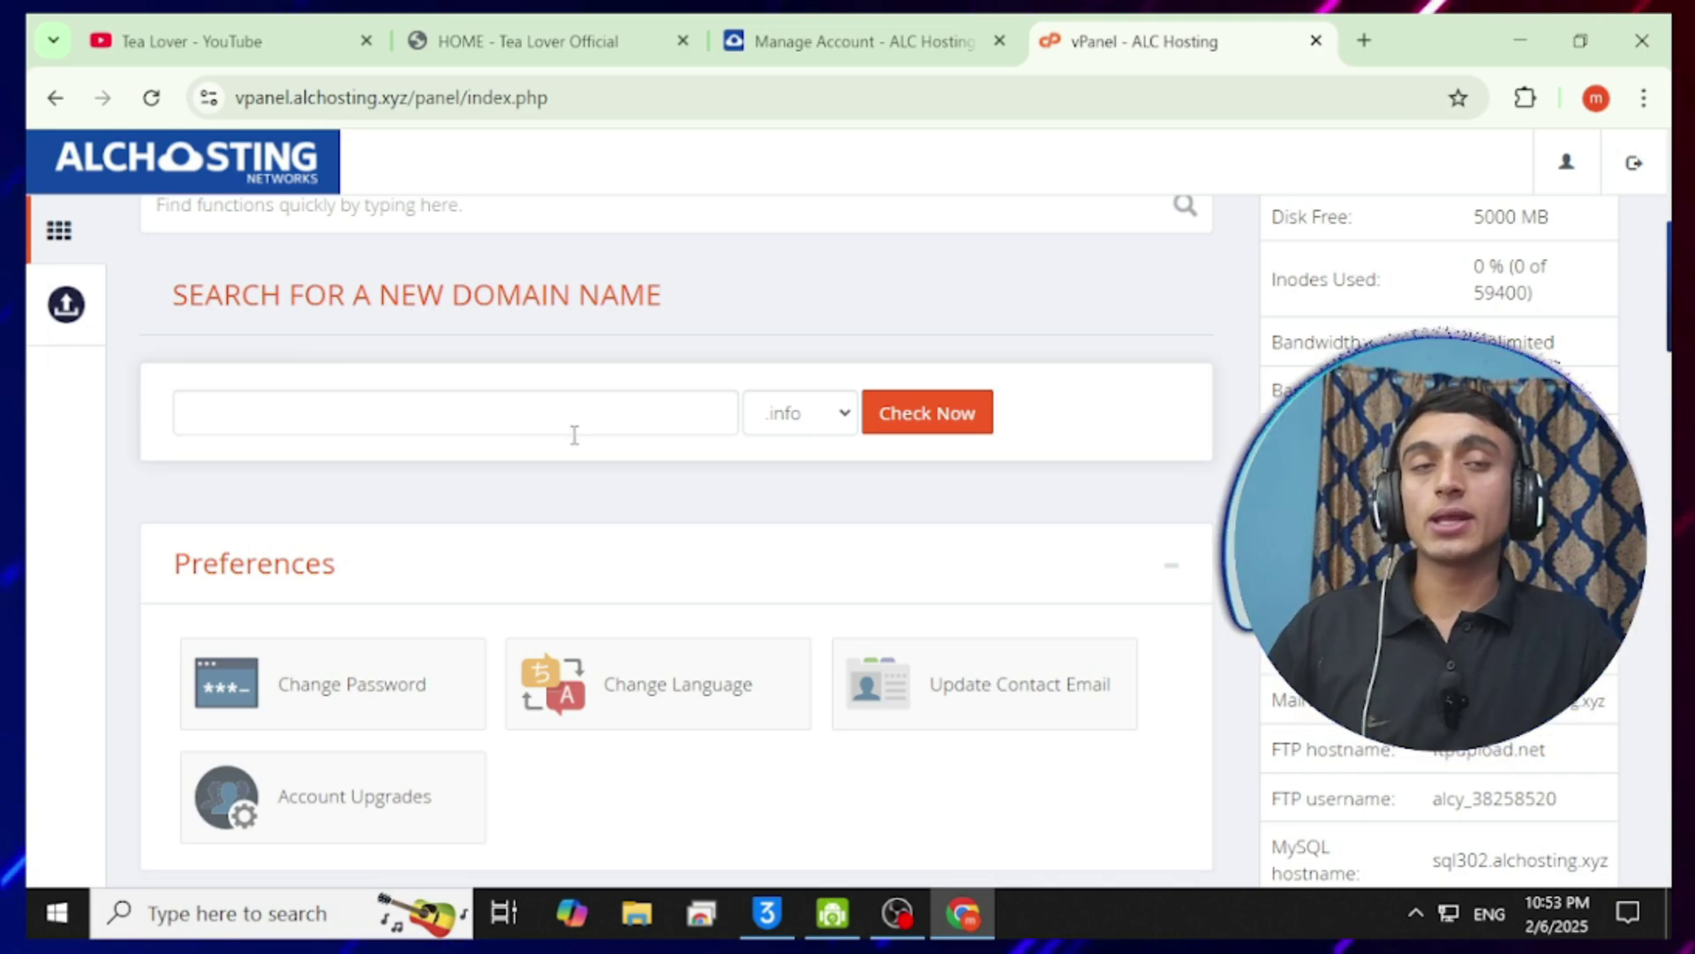
{"action": "scroll", "coordinate": [573, 452], "scroll_direction": "down", "scroll_amount": 4}
{"action": "scroll", "coordinate": [572, 449], "scroll_direction": "down", "scroll_amount": 4}
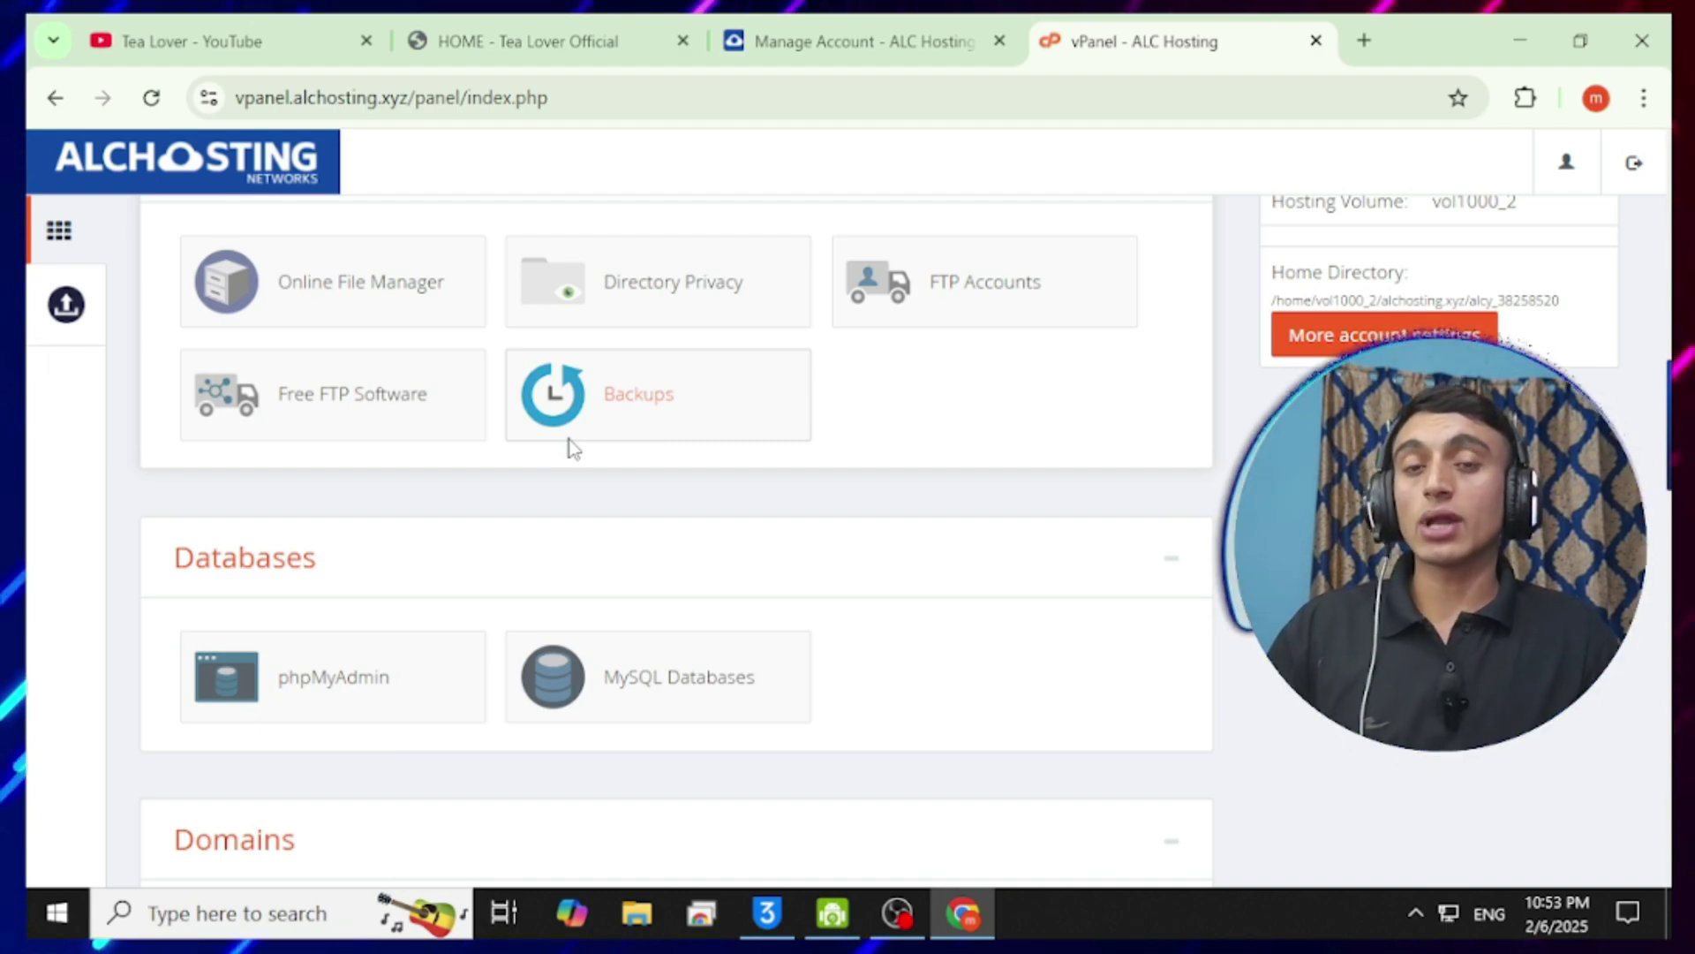
{"action": "scroll", "coordinate": [565, 424], "scroll_direction": "down", "scroll_amount": 5}
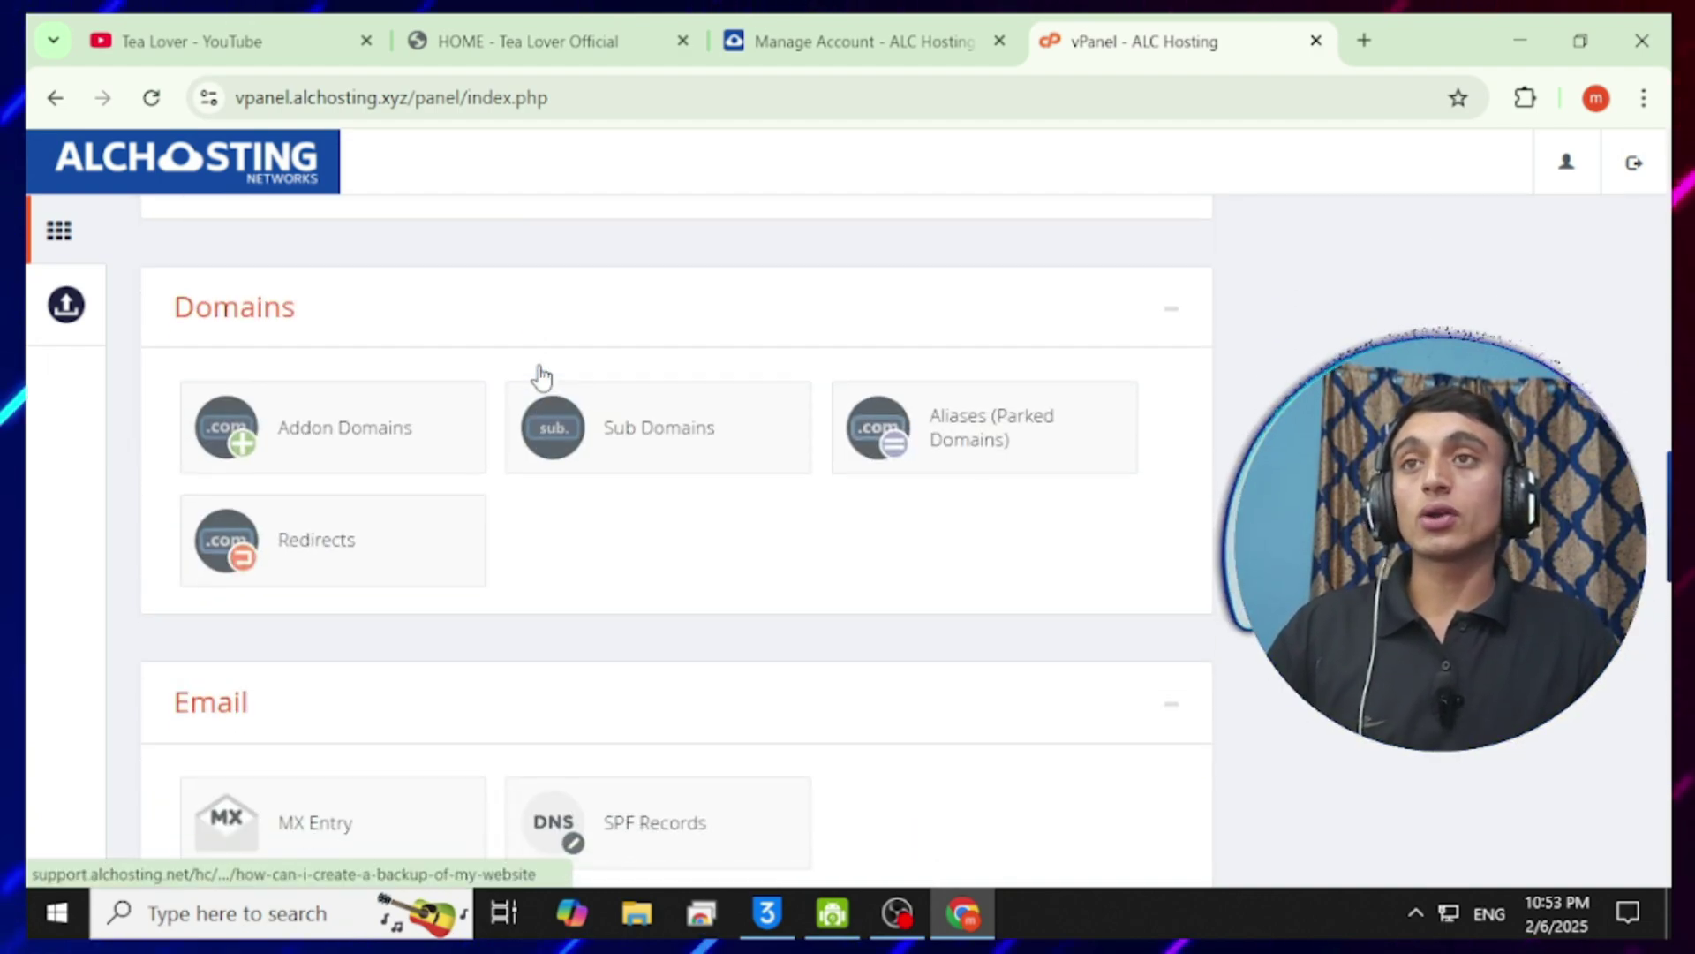
{"action": "scroll", "coordinate": [542, 376], "scroll_direction": "down", "scroll_amount": 4}
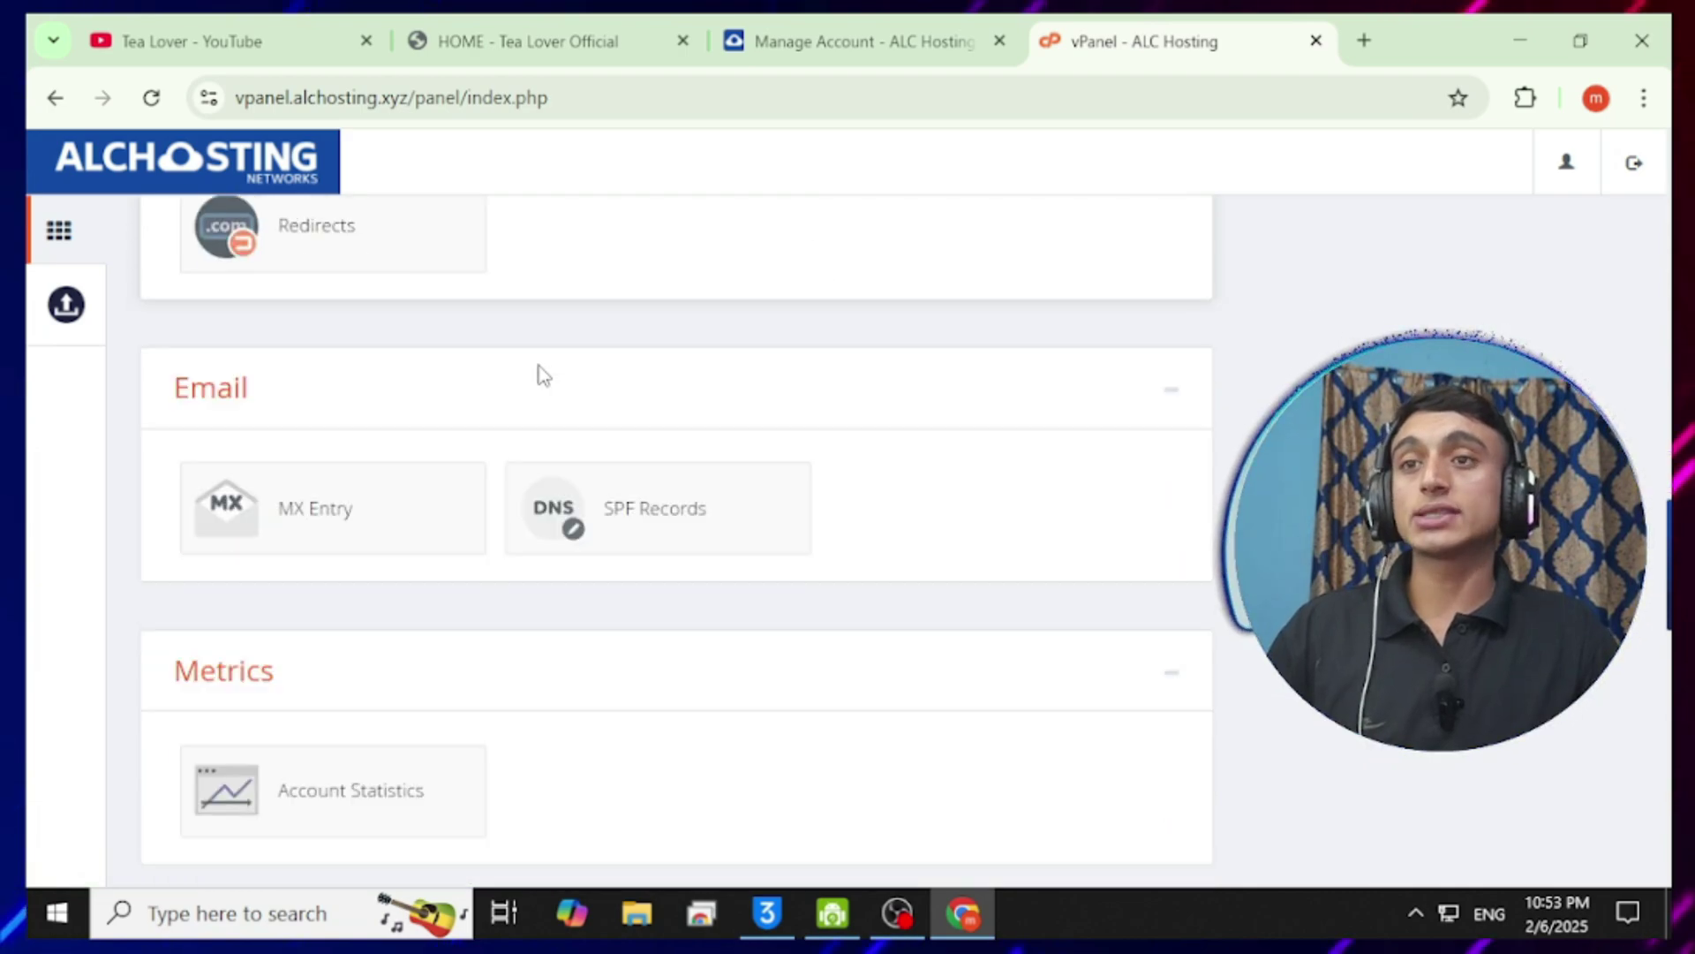
{"action": "scroll", "coordinate": [542, 375], "scroll_direction": "down", "scroll_amount": 3}
{"action": "scroll", "coordinate": [542, 375], "scroll_direction": "down", "scroll_amount": 5}
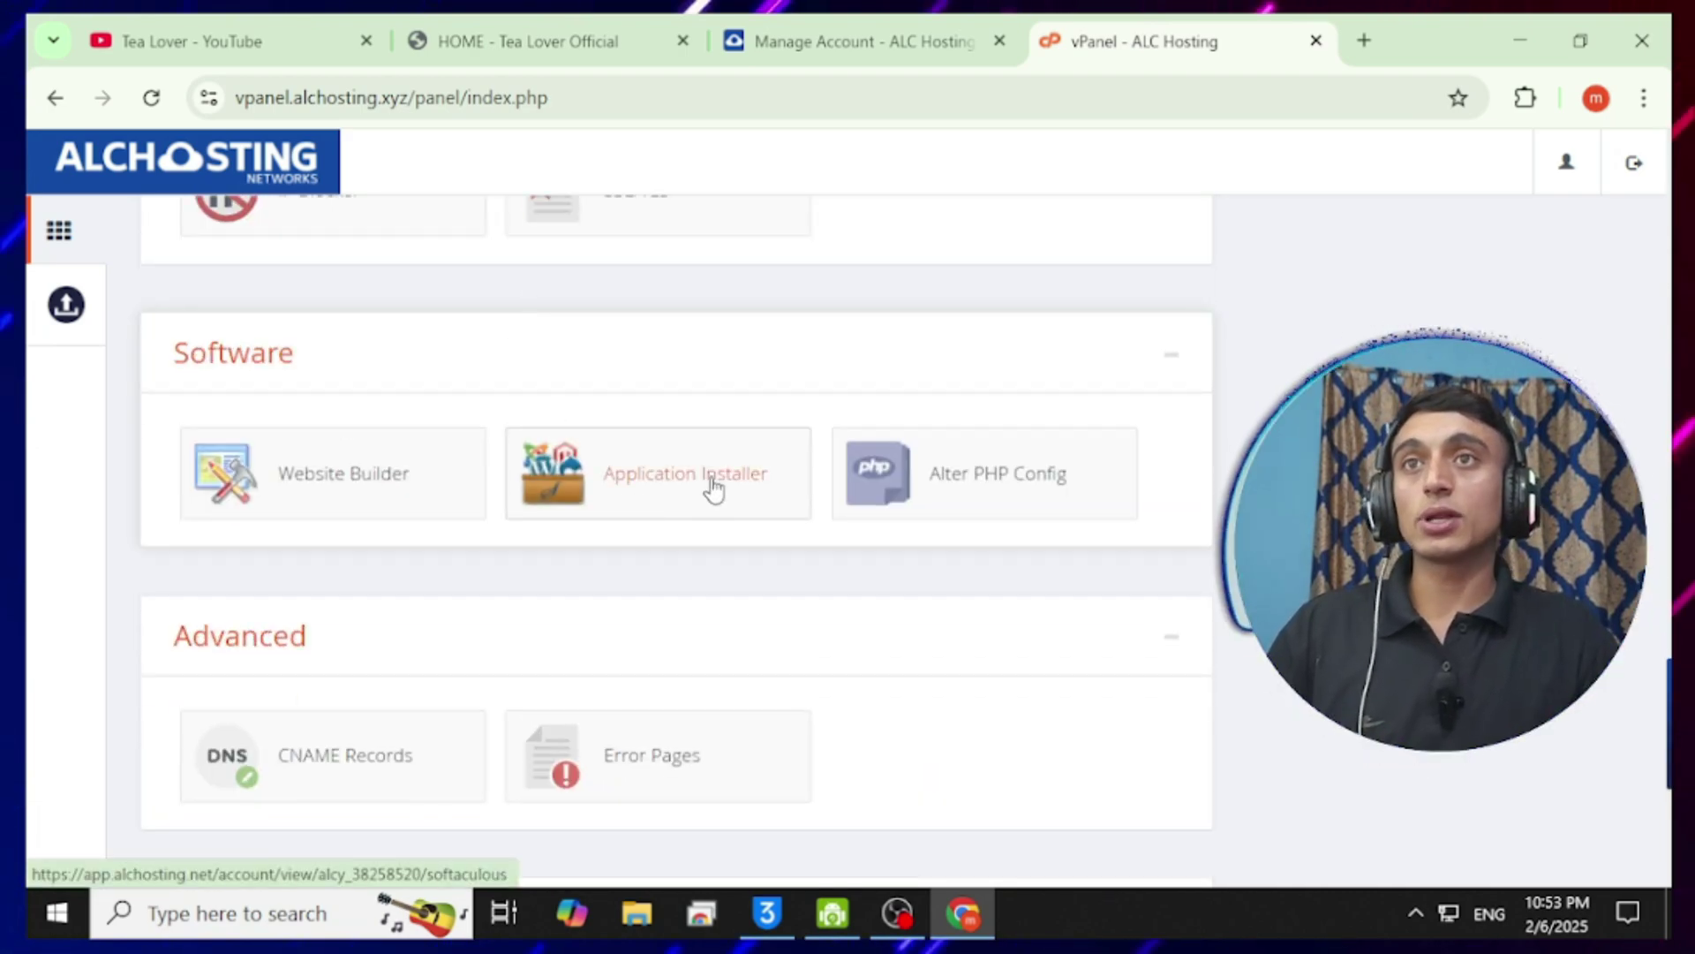
{"action": "left_click", "coordinate": [713, 486]}
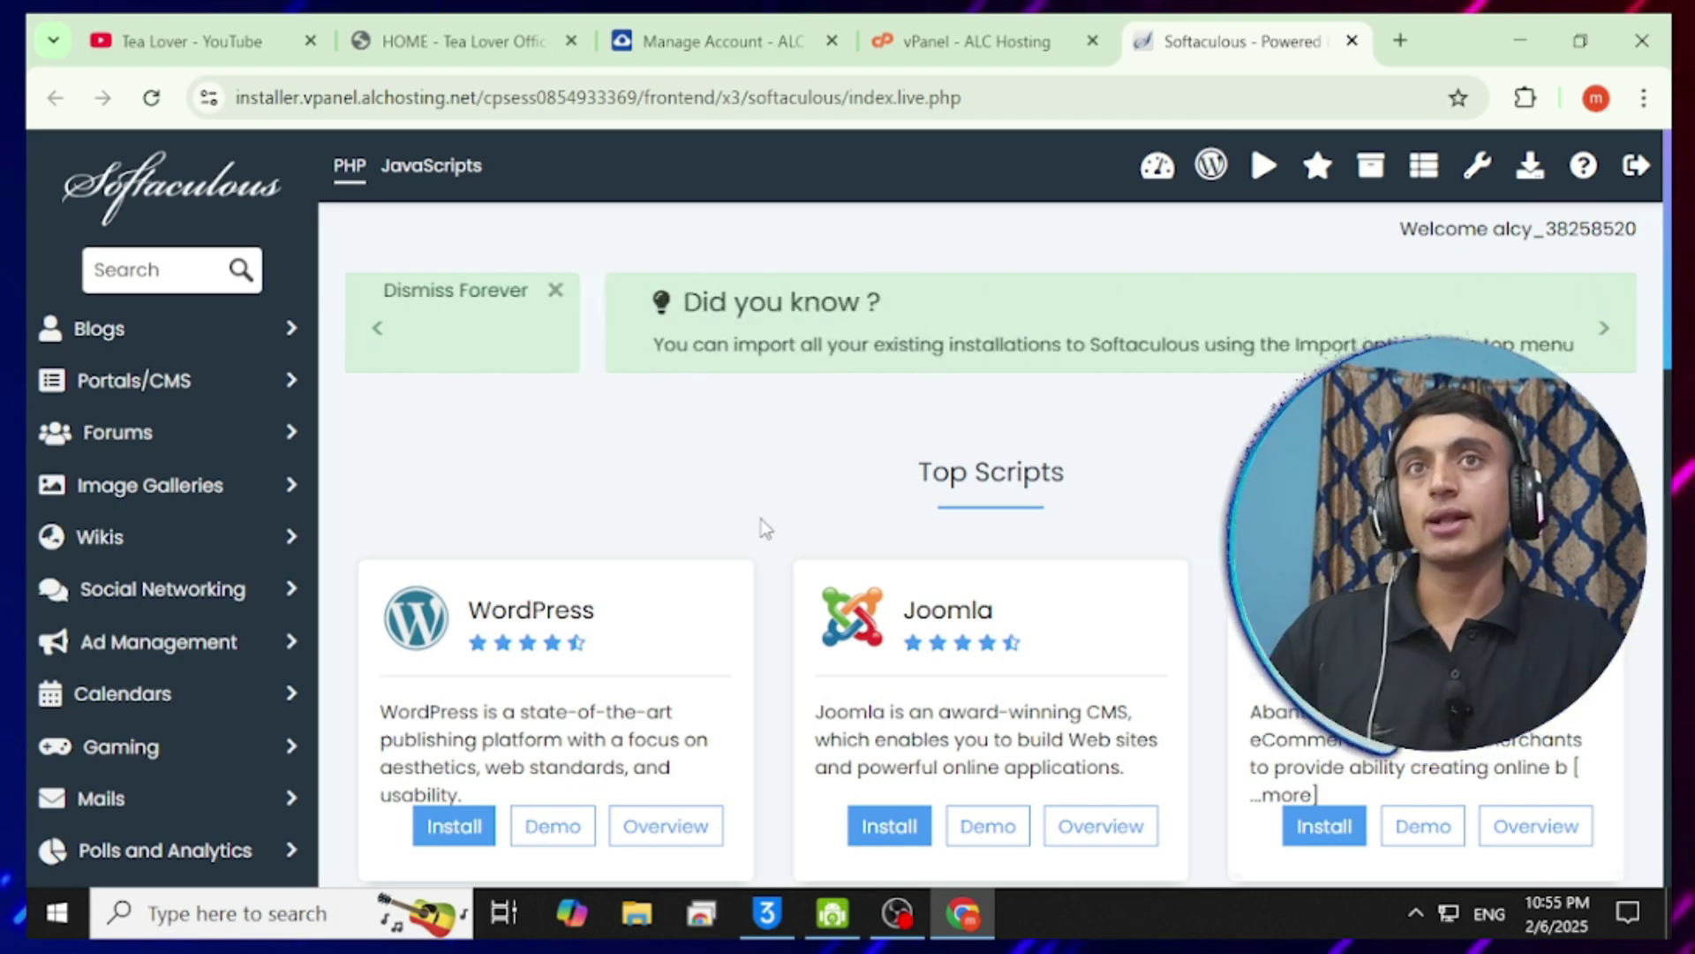
{"action": "scroll", "coordinate": [764, 528], "scroll_direction": "down", "scroll_amount": 3}
Start a new WordPress installation with tealovers.uca.icu as the installation domain.
{"action": "left_click", "coordinate": [435, 559]}
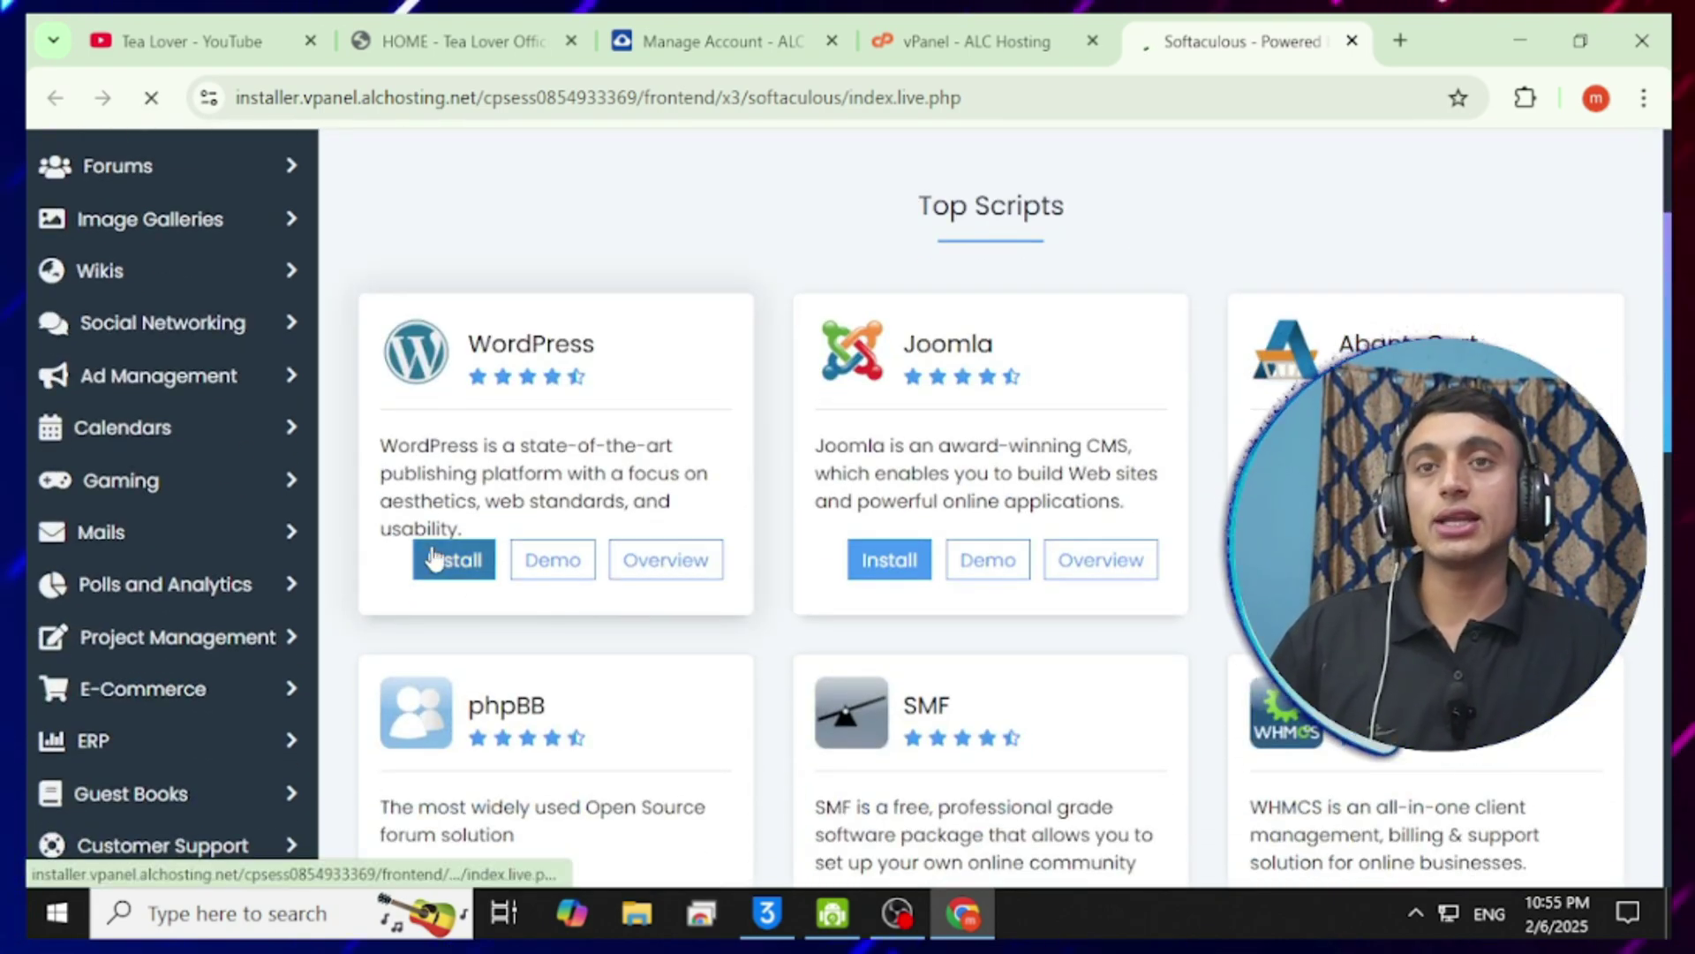
{"action": "scroll", "coordinate": [1024, 530], "scroll_direction": "down", "scroll_amount": 6}
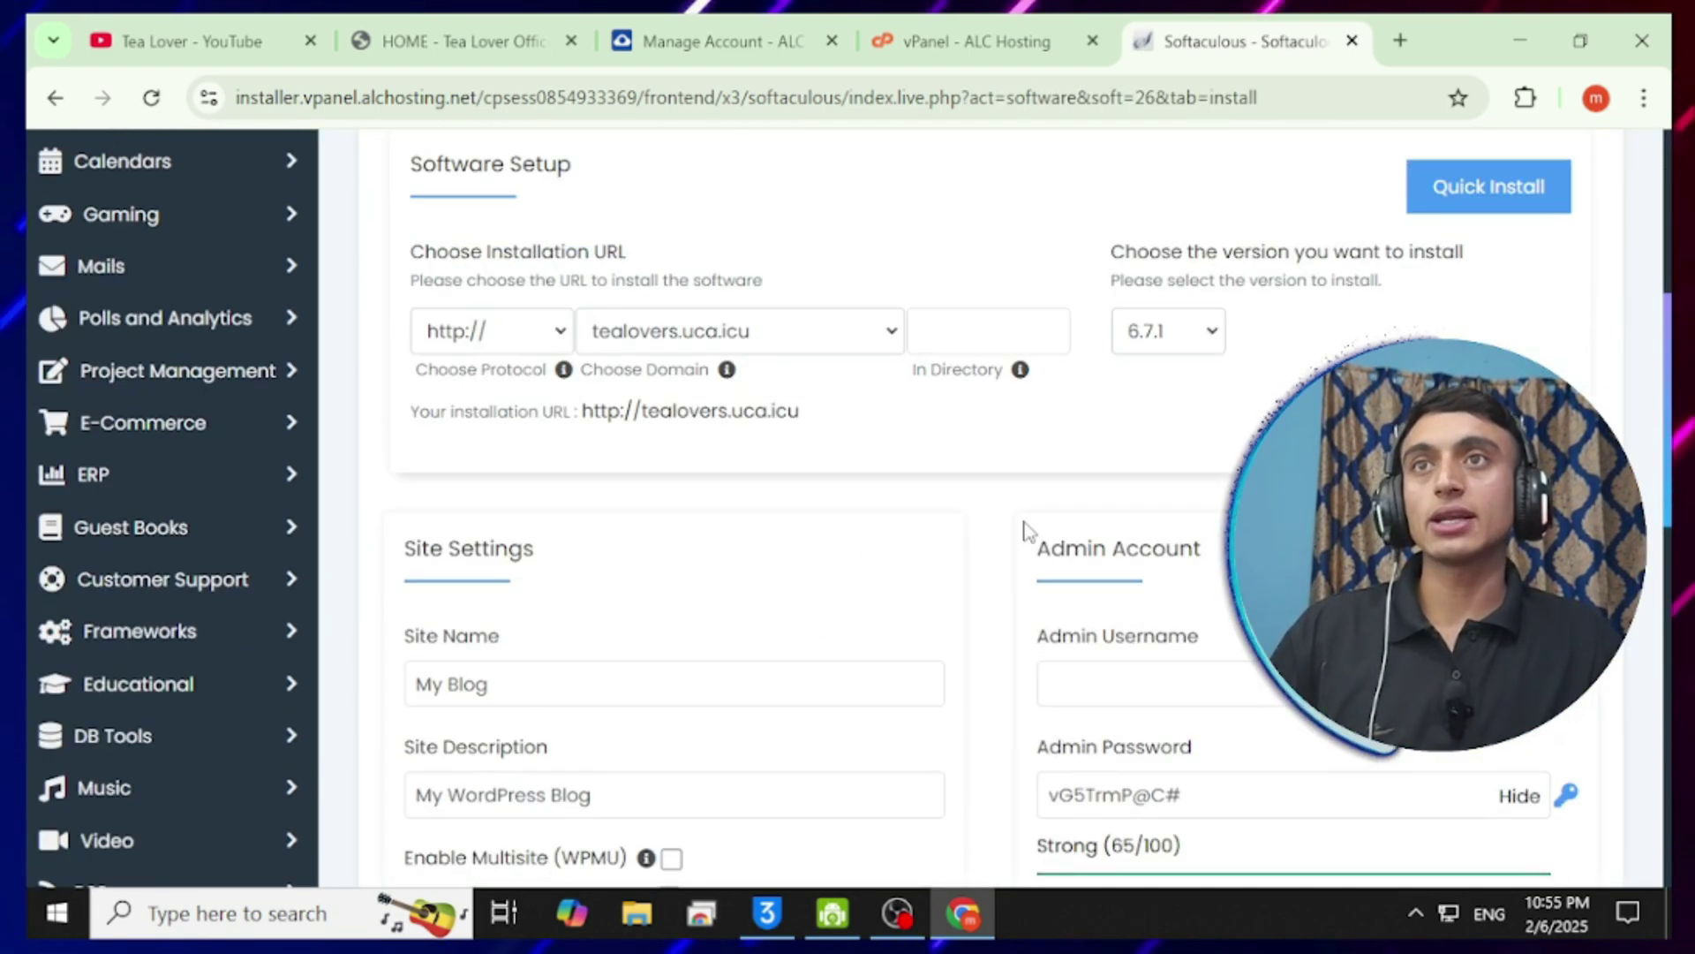
{"action": "left_click", "coordinate": [755, 327]}
{"action": "left_click", "coordinate": [706, 375]}
{"action": "scroll", "coordinate": [1016, 482], "scroll_direction": "down", "scroll_amount": 2}
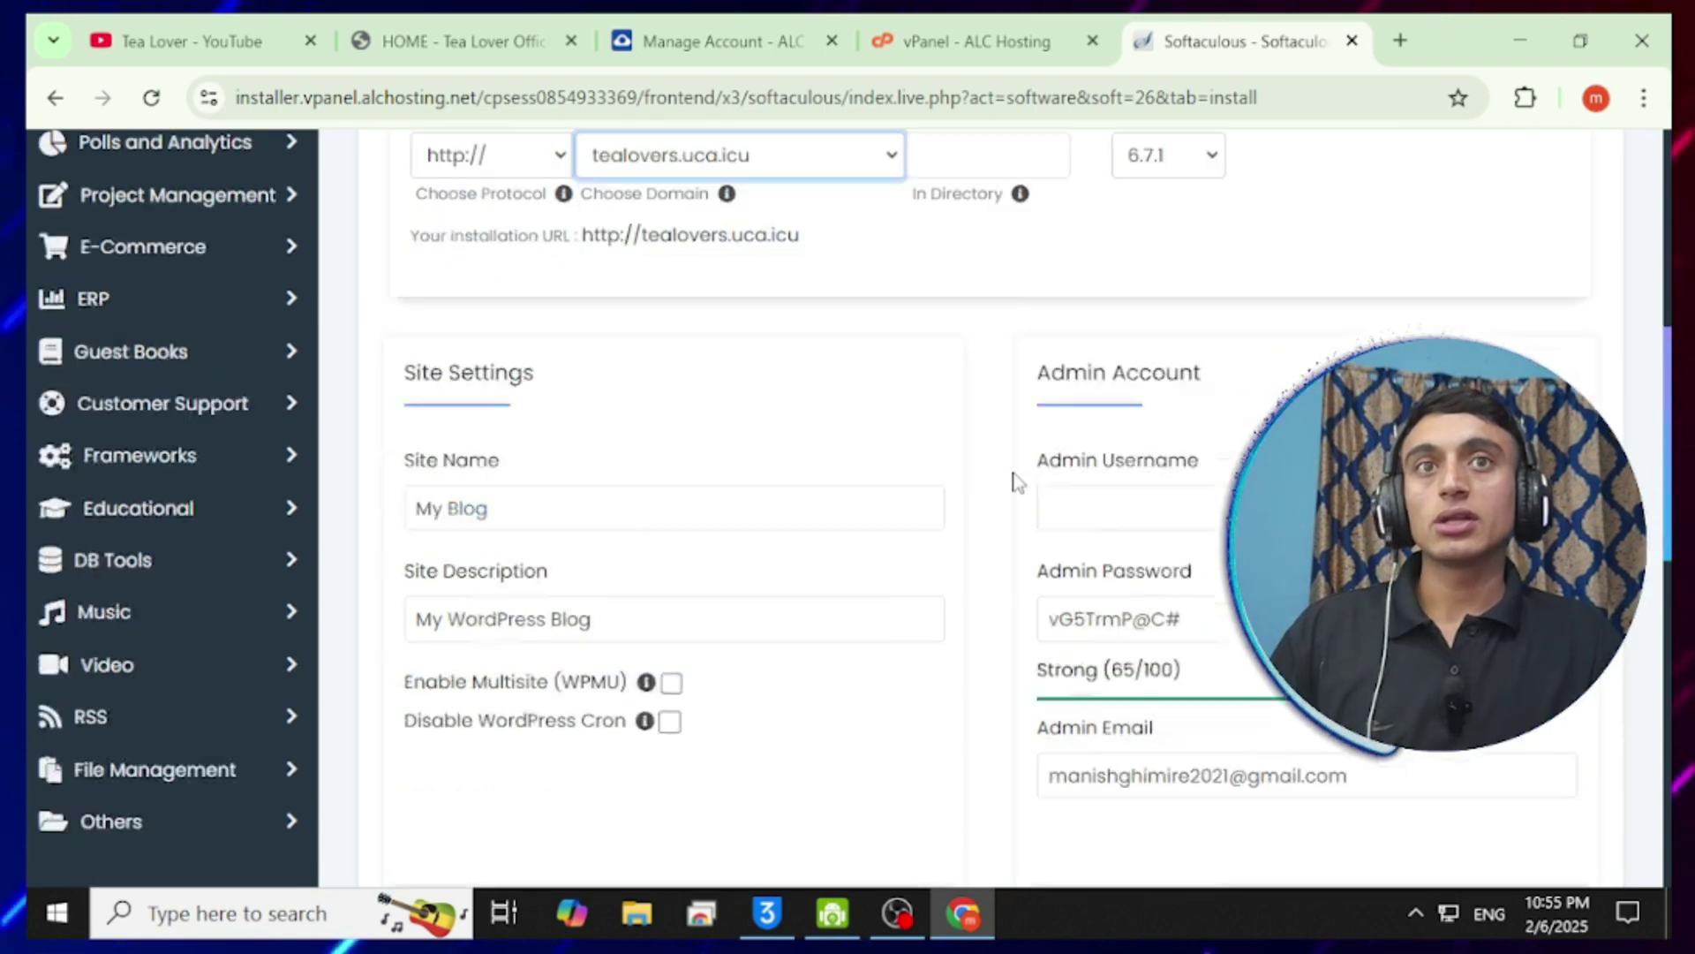
{"action": "scroll", "coordinate": [1015, 481], "scroll_direction": "down", "scroll_amount": 3}
Fill the admin username from a saved suggestion, run the install, then return to YouTube.
{"action": "left_click", "coordinate": [1157, 291]}
{"action": "left_click", "coordinate": [1214, 354]}
{"action": "scroll", "coordinate": [833, 409], "scroll_direction": "down", "scroll_amount": 8}
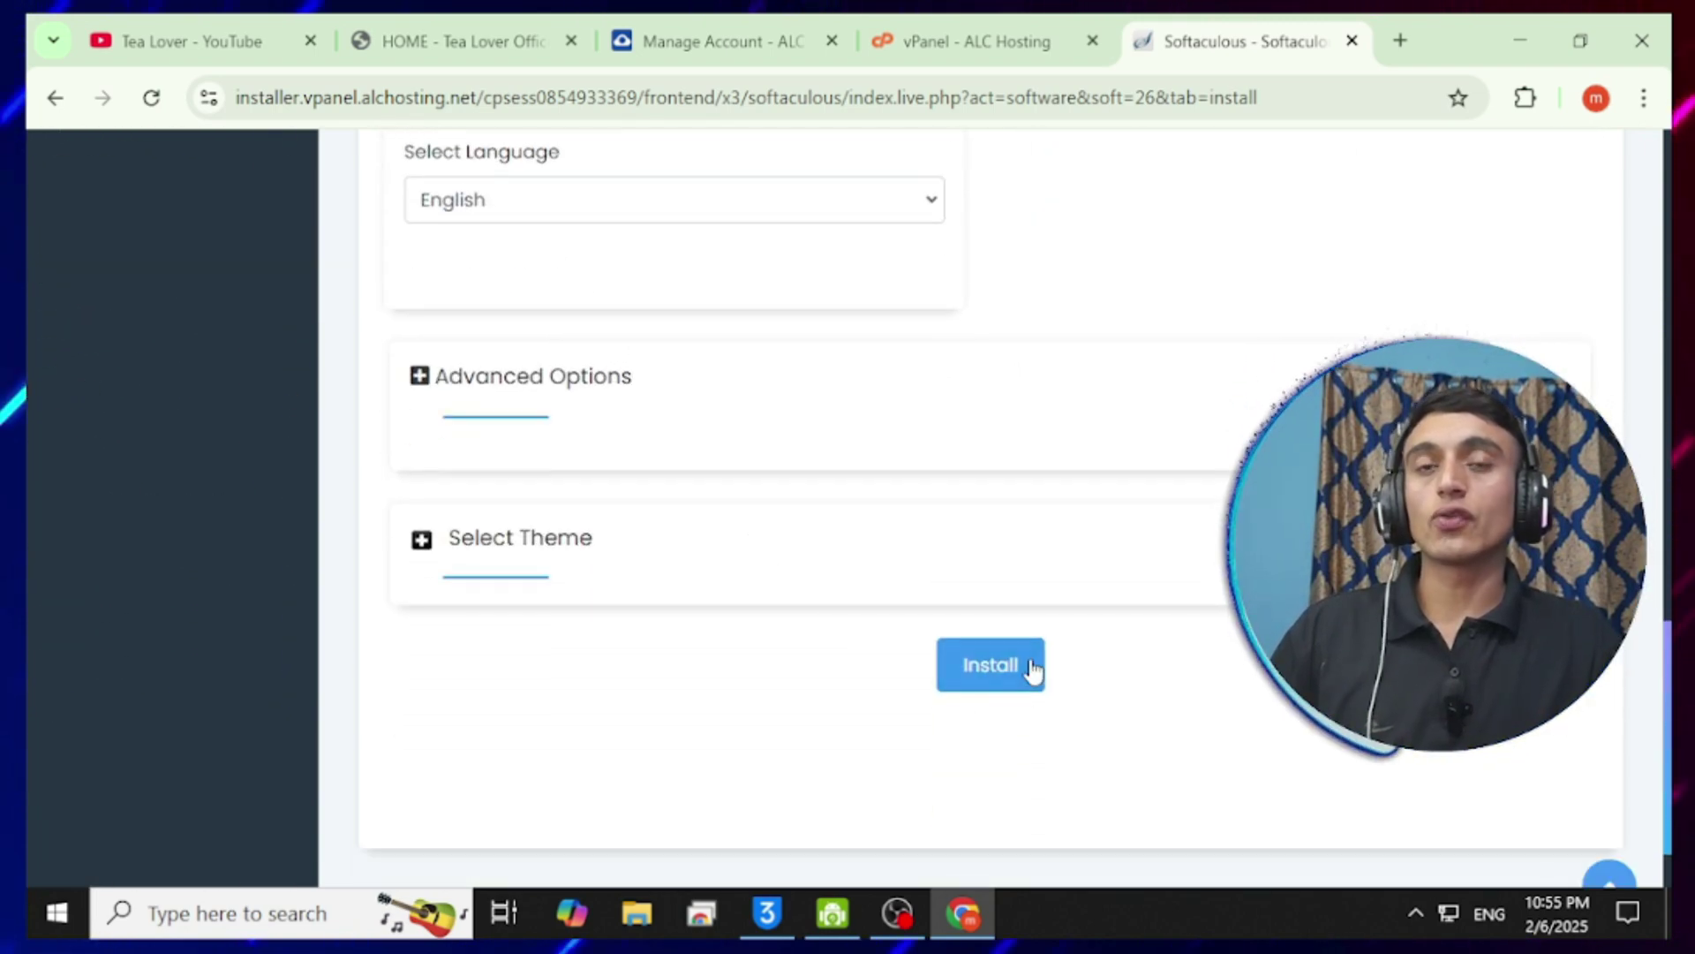
{"action": "left_click", "coordinate": [990, 664]}
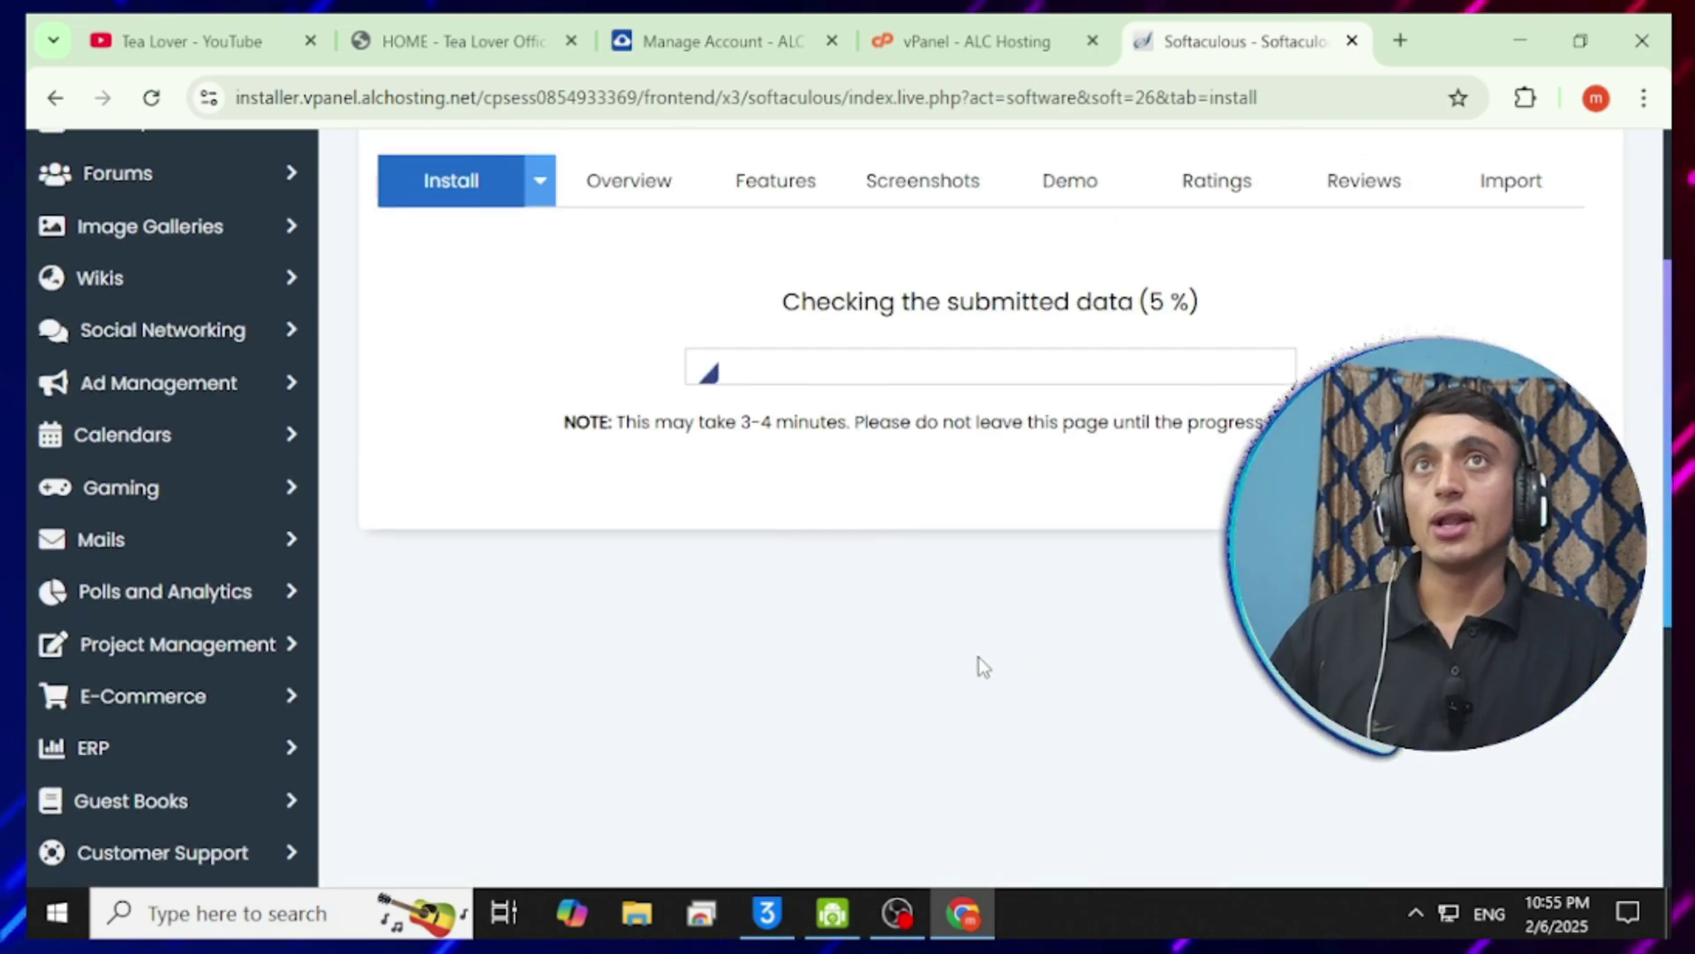
{"action": "scroll", "coordinate": [978, 657], "scroll_direction": "up", "scroll_amount": 3}
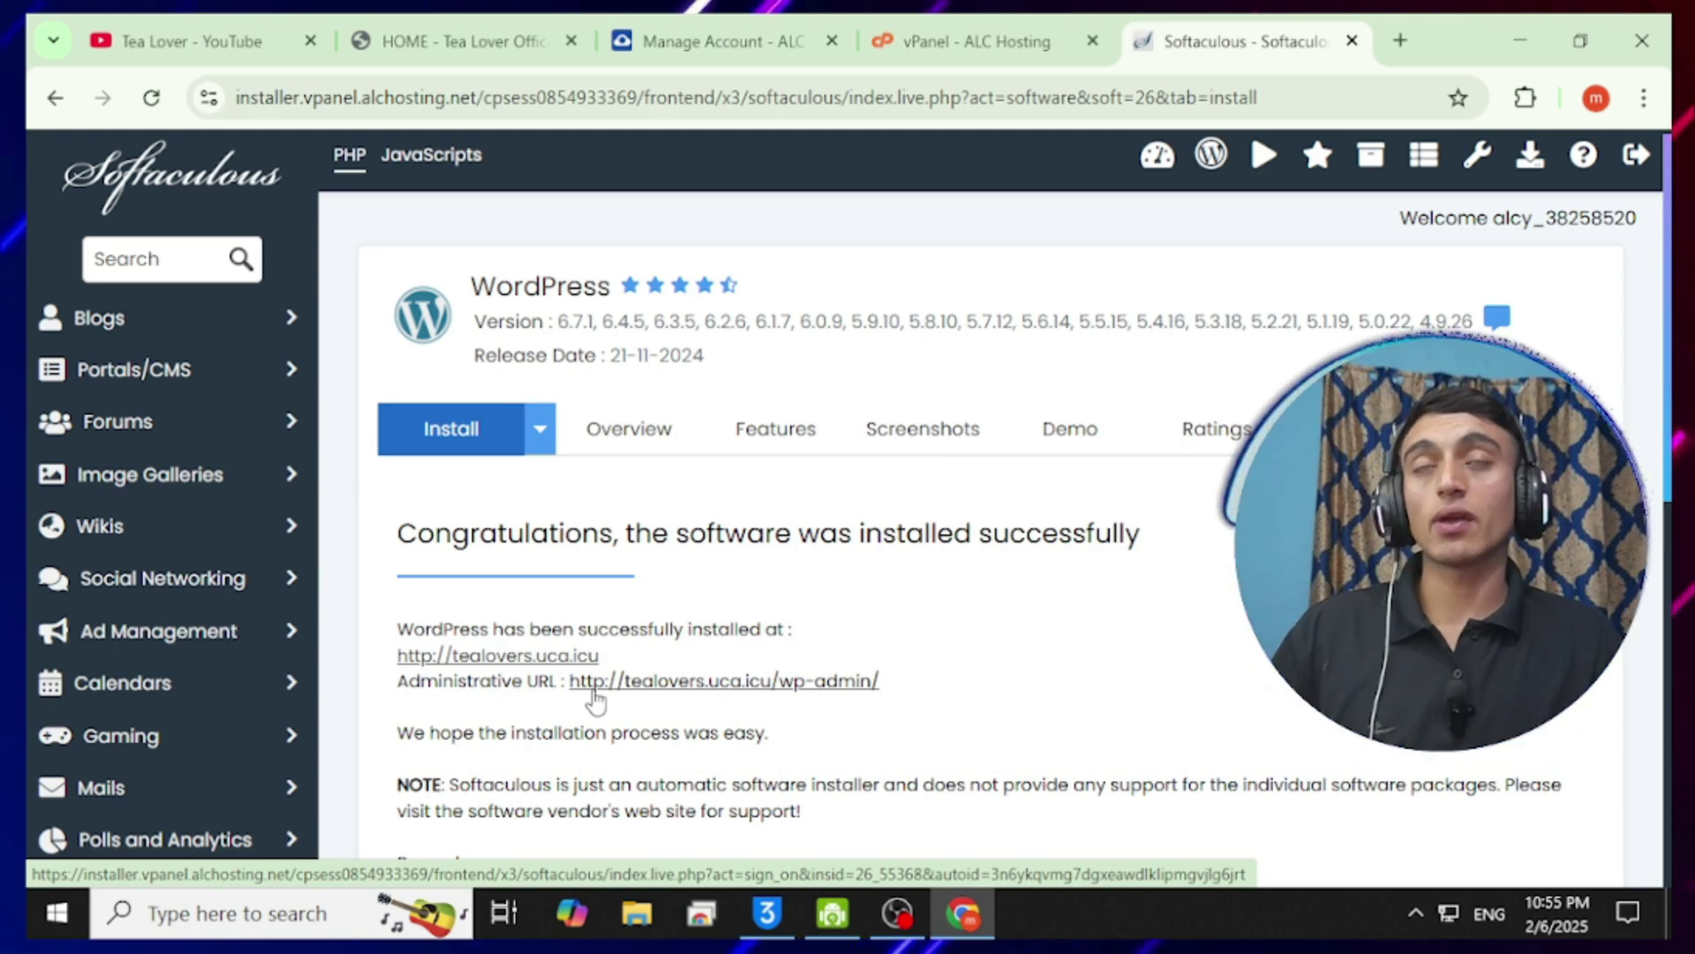
{"action": "left_click", "coordinate": [192, 41]}
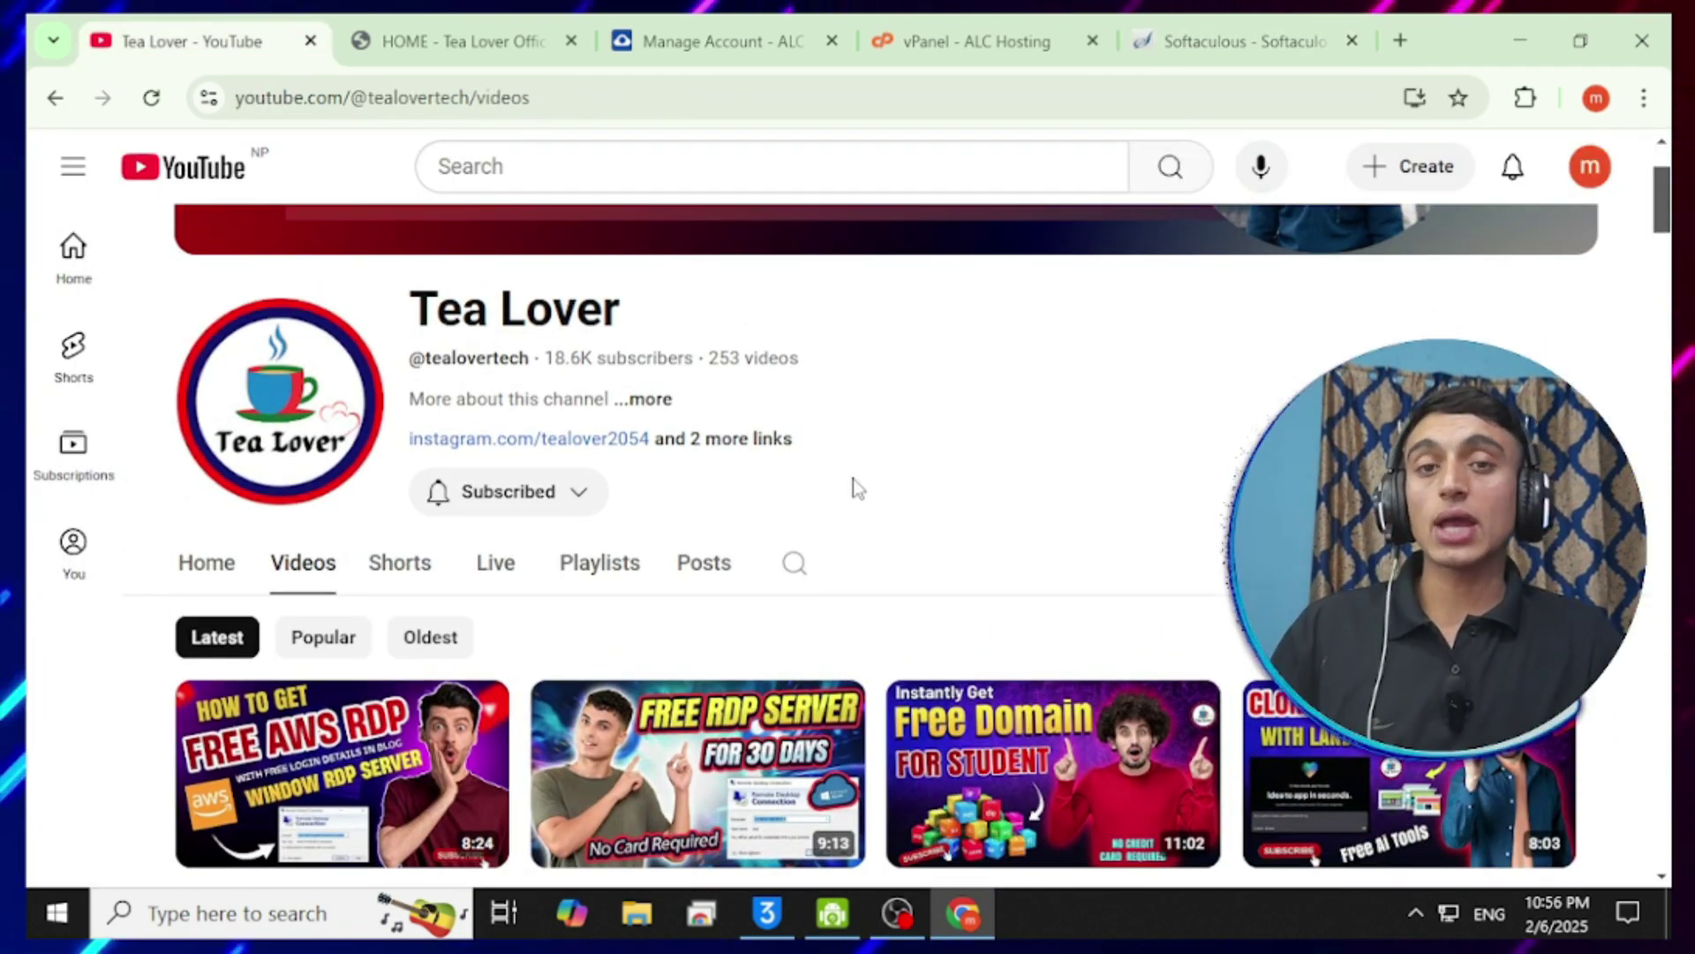
Briefly revisit the vPanel dashboard, then return to the Tea Lover YouTube Videos page.
{"action": "key", "text": "ctrl+4"}
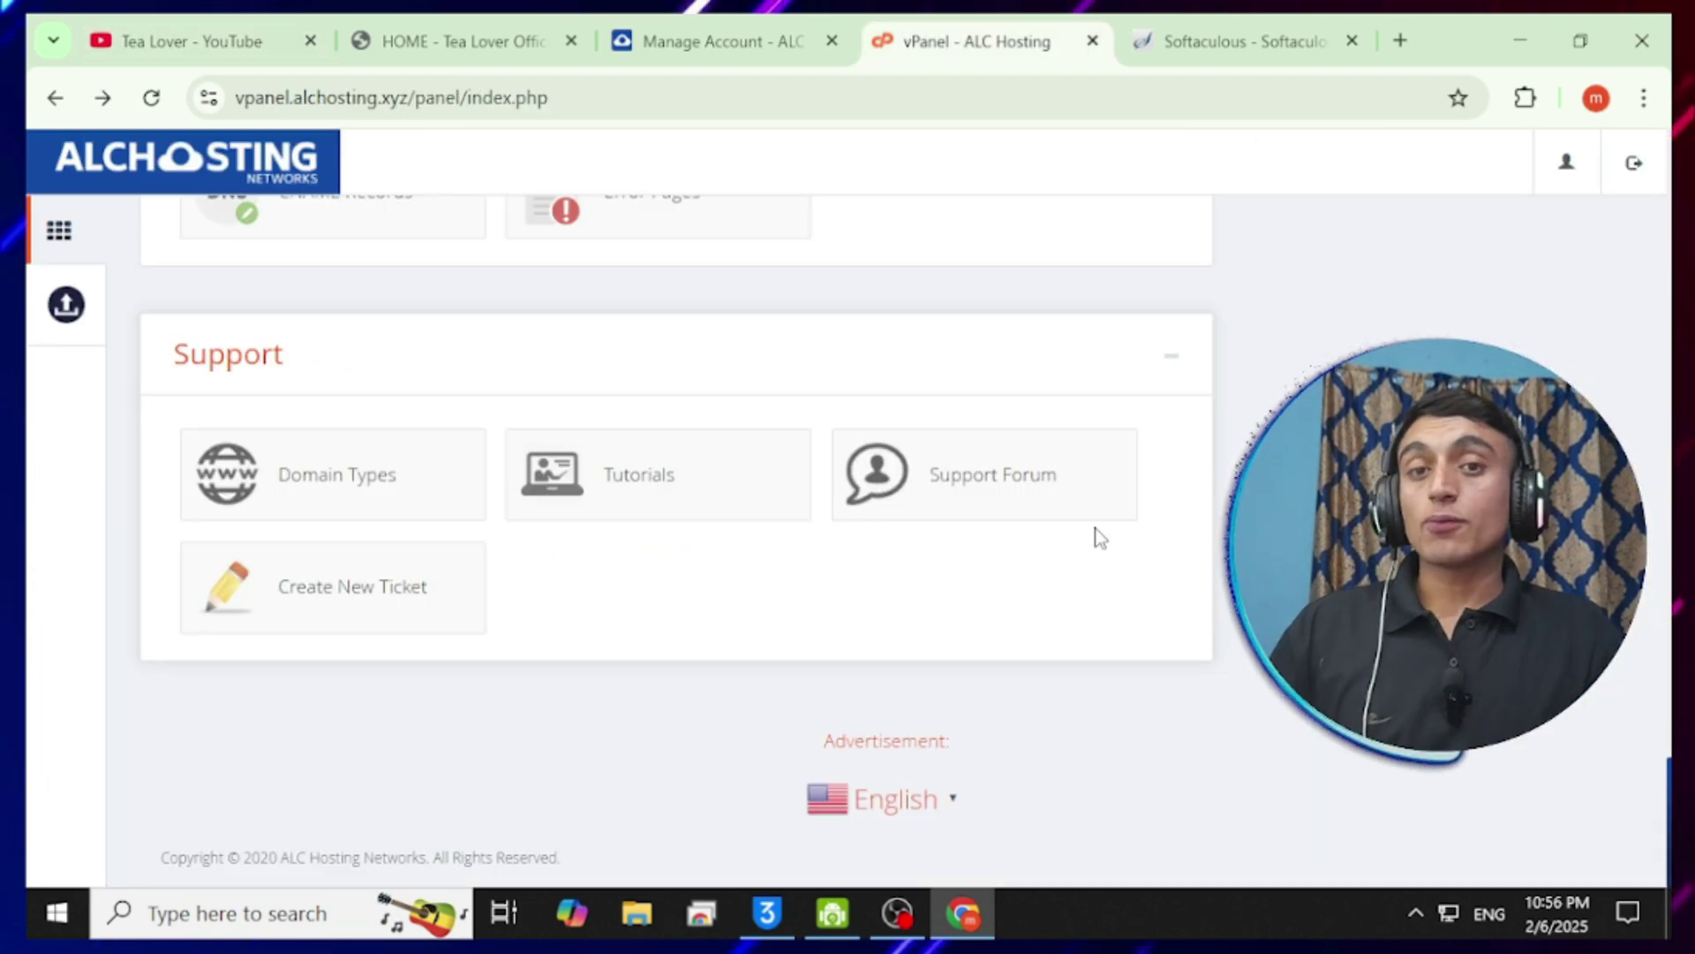
{"action": "scroll", "coordinate": [1086, 521], "scroll_direction": "up", "scroll_amount": 5}
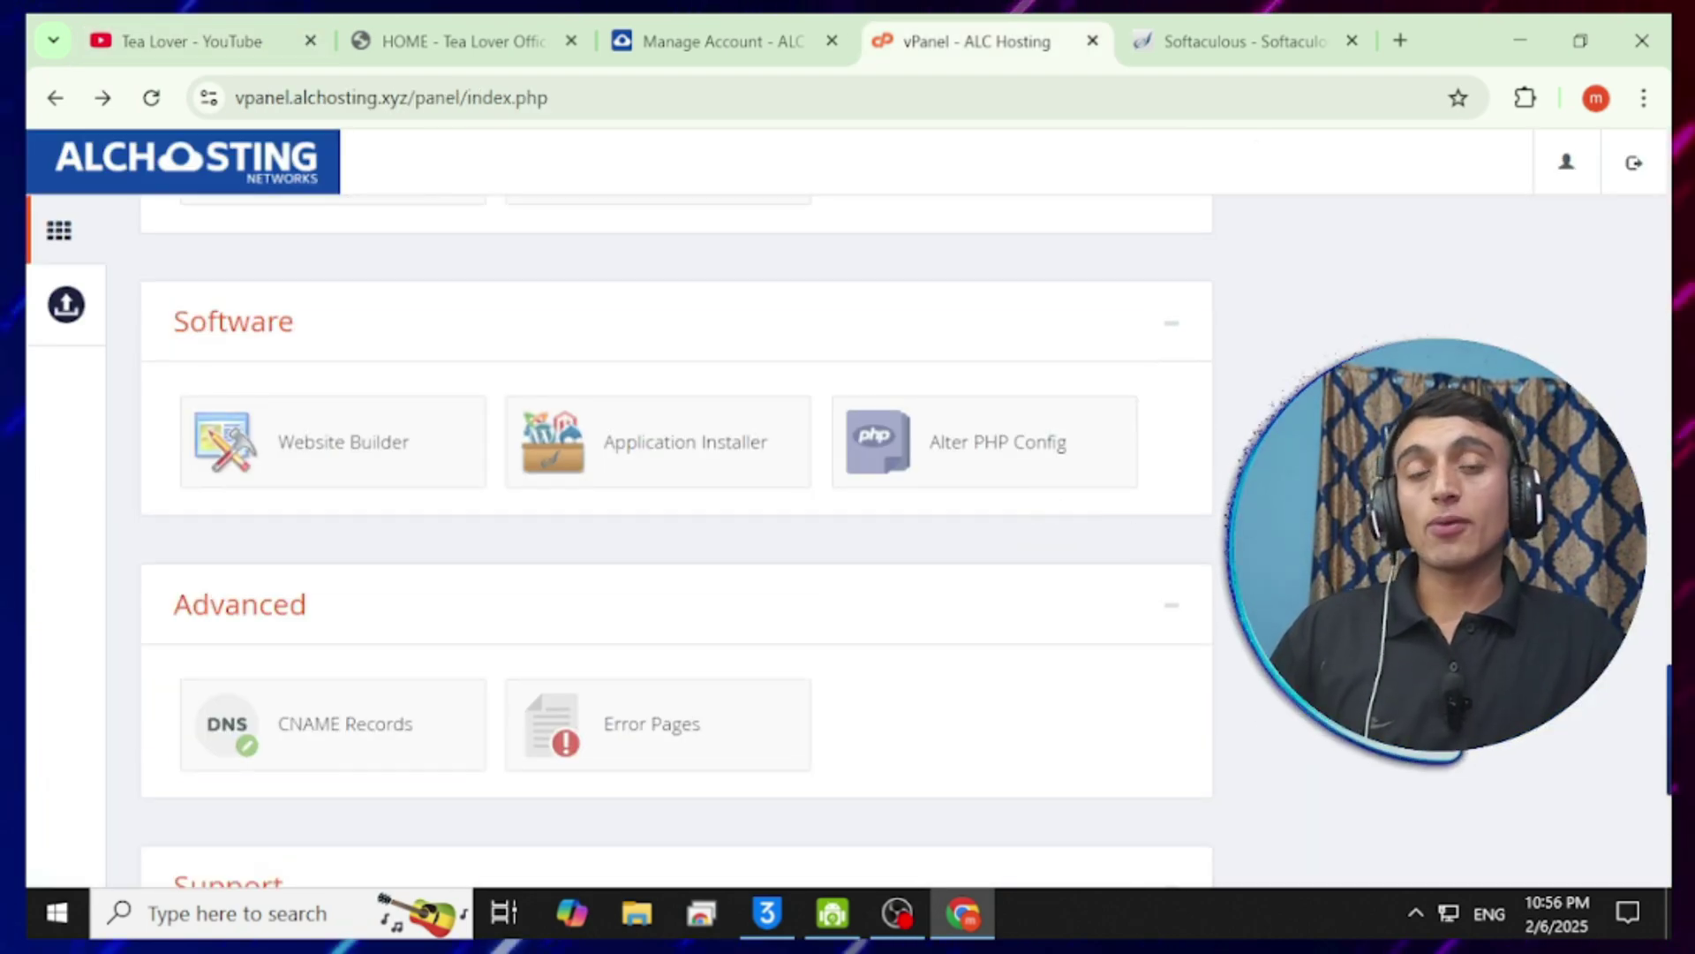
{"action": "scroll", "coordinate": [676, 539], "scroll_direction": "up", "scroll_amount": 15}
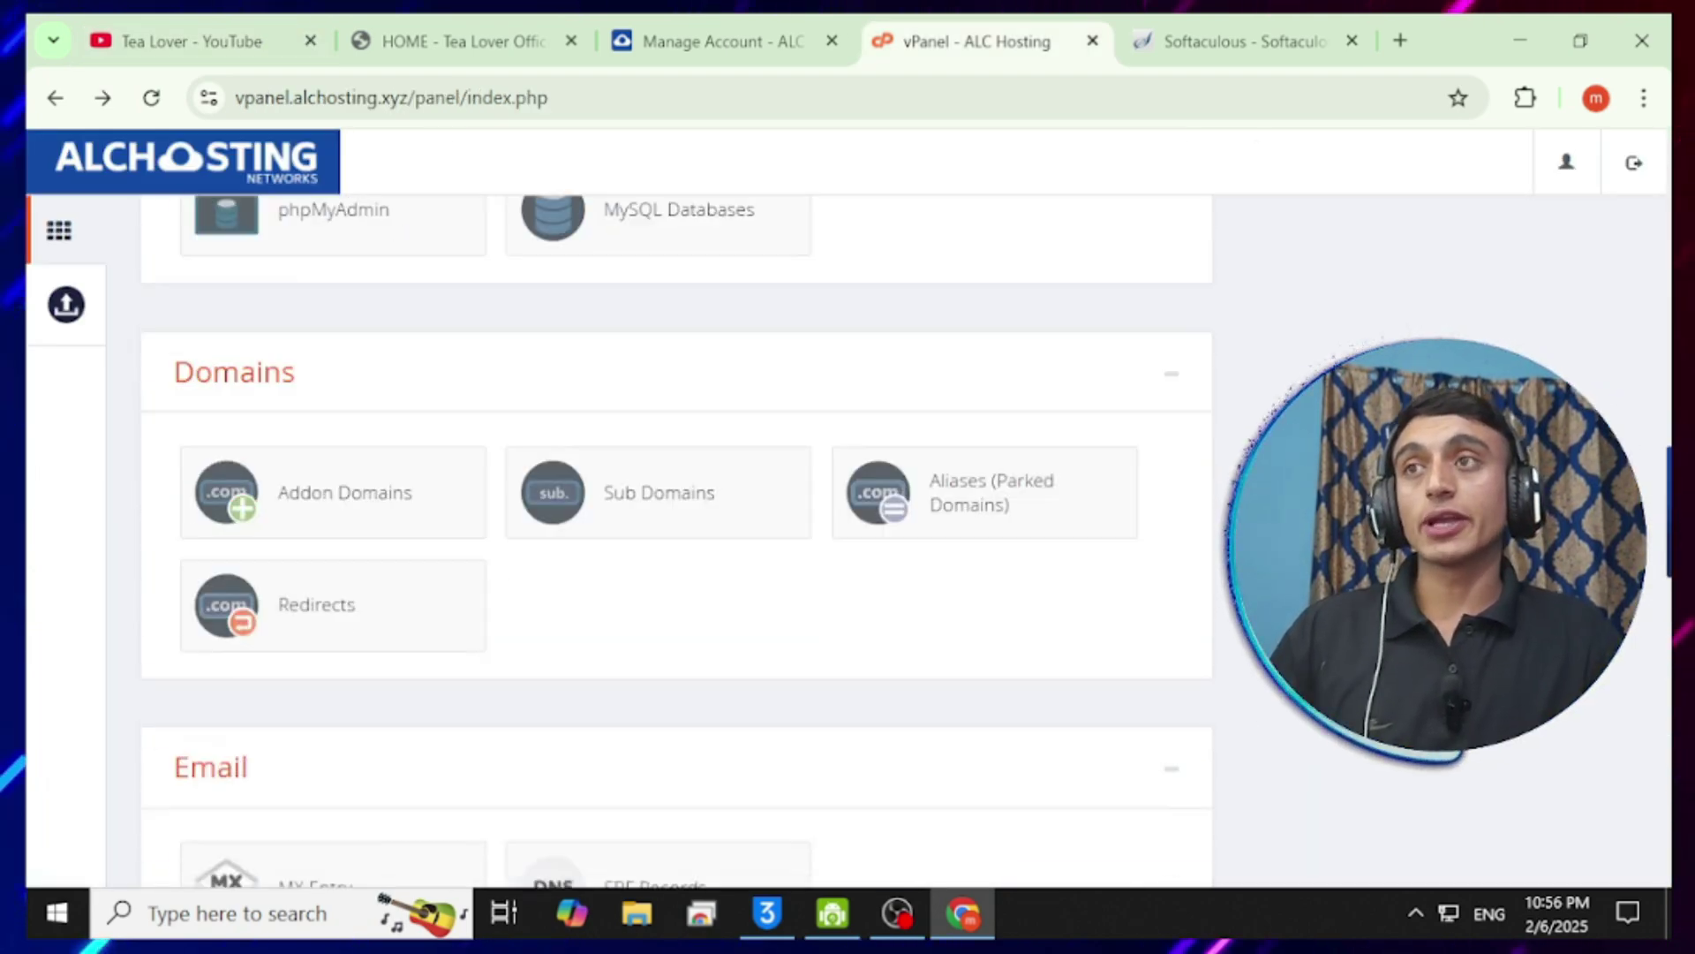
{"action": "scroll", "coordinate": [676, 538], "scroll_direction": "up", "scroll_amount": 7}
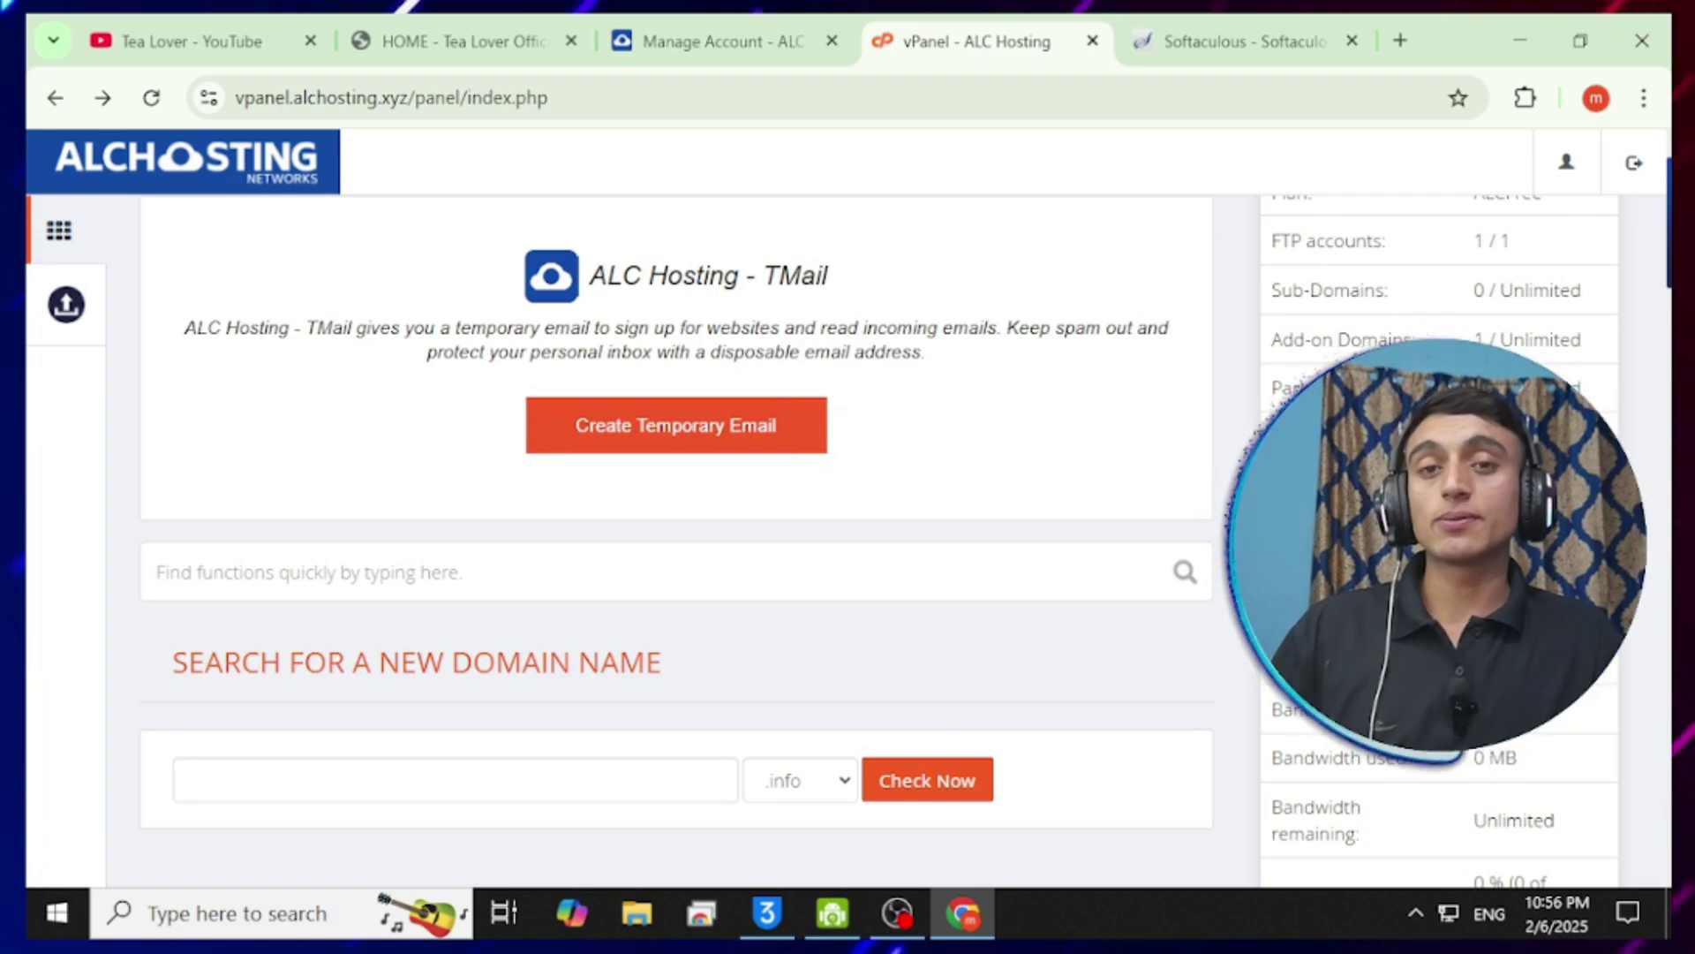
{"action": "scroll", "coordinate": [677, 538], "scroll_direction": "up", "scroll_amount": 2}
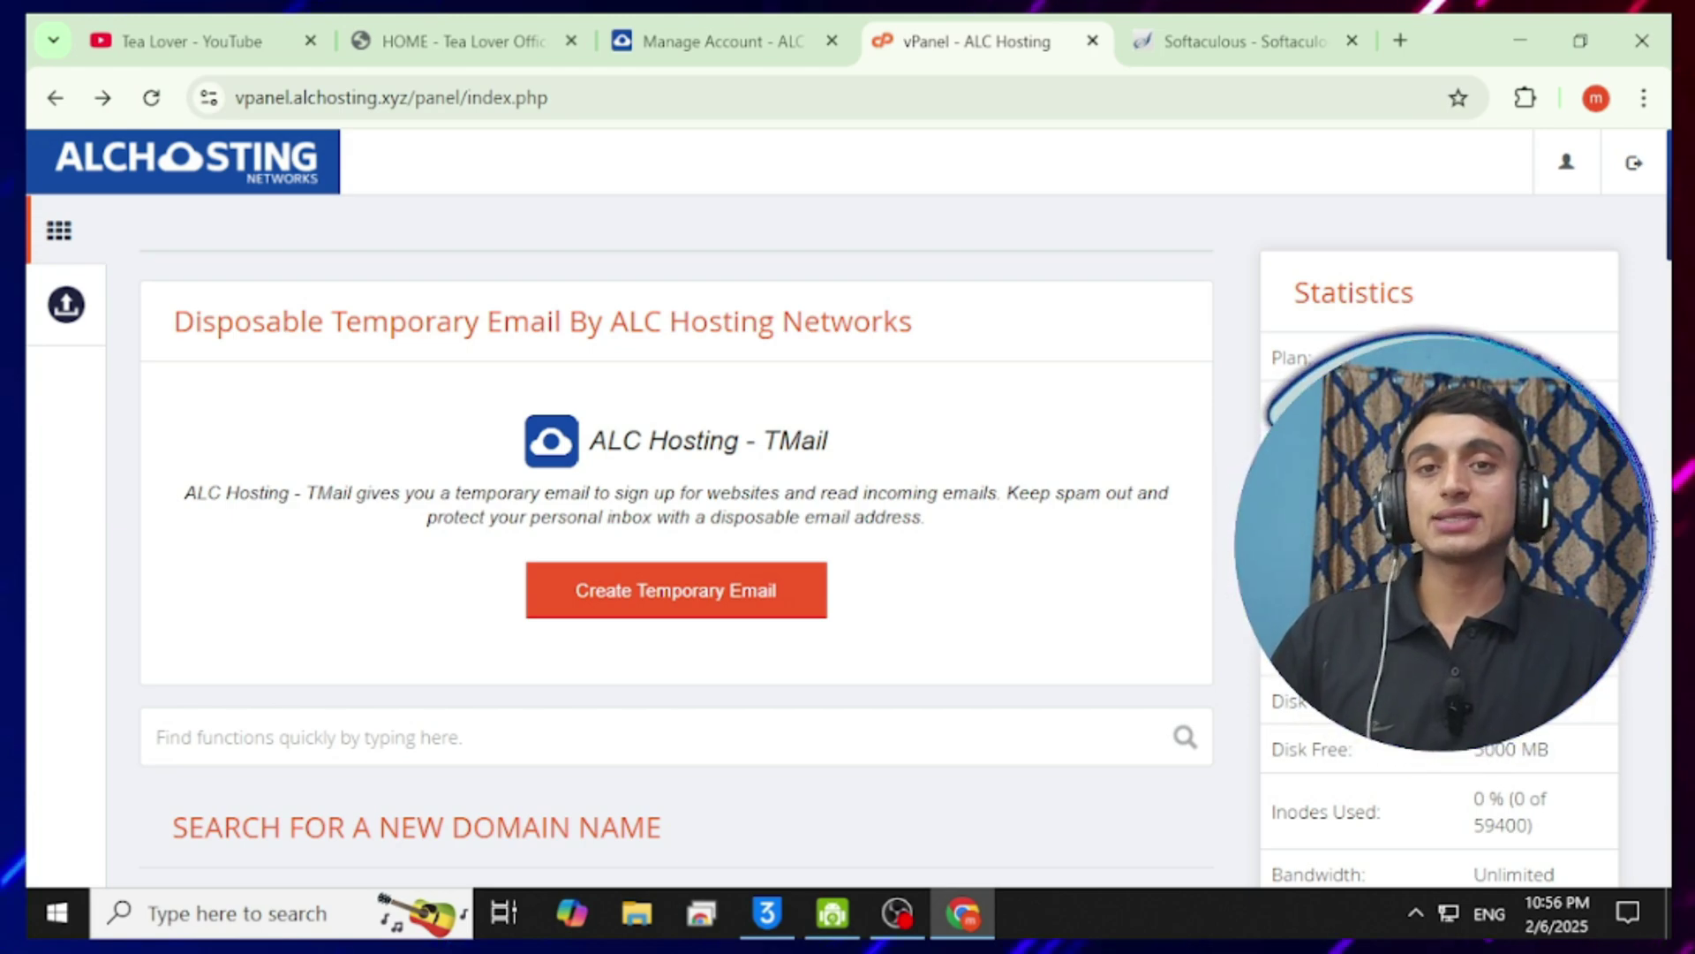
{"action": "left_click", "coordinate": [53, 40]}
{"action": "left_click", "coordinate": [194, 41]}
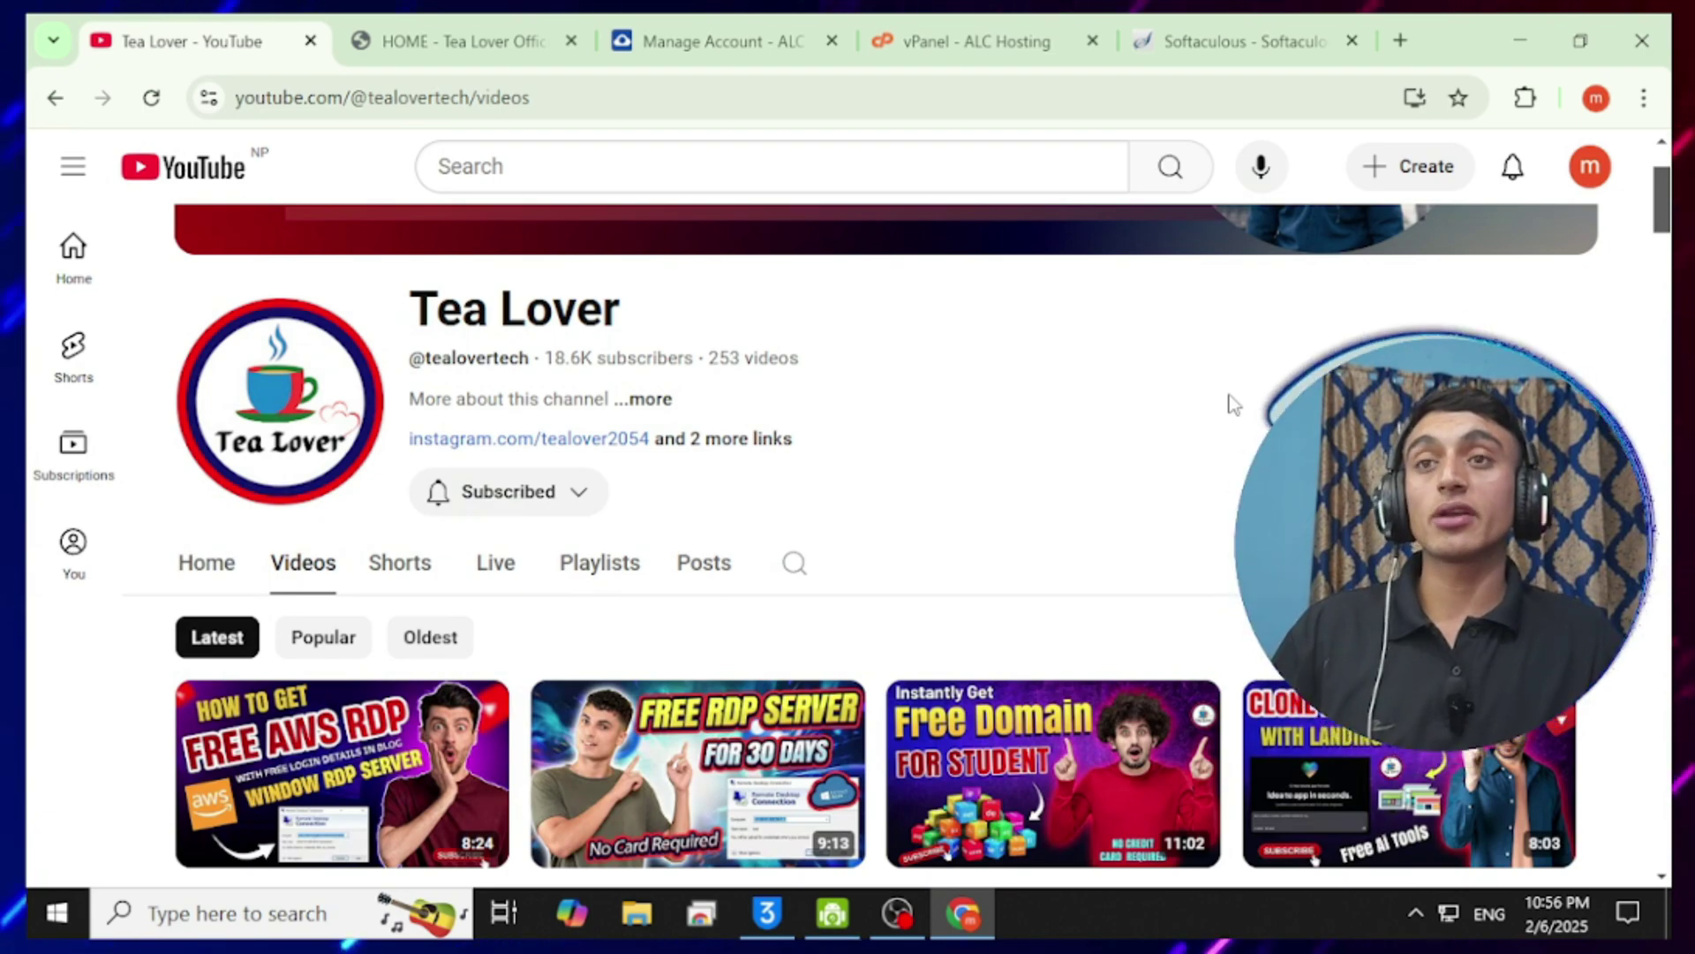
{"action": "scroll", "coordinate": [1089, 525], "scroll_direction": "down", "scroll_amount": 1}
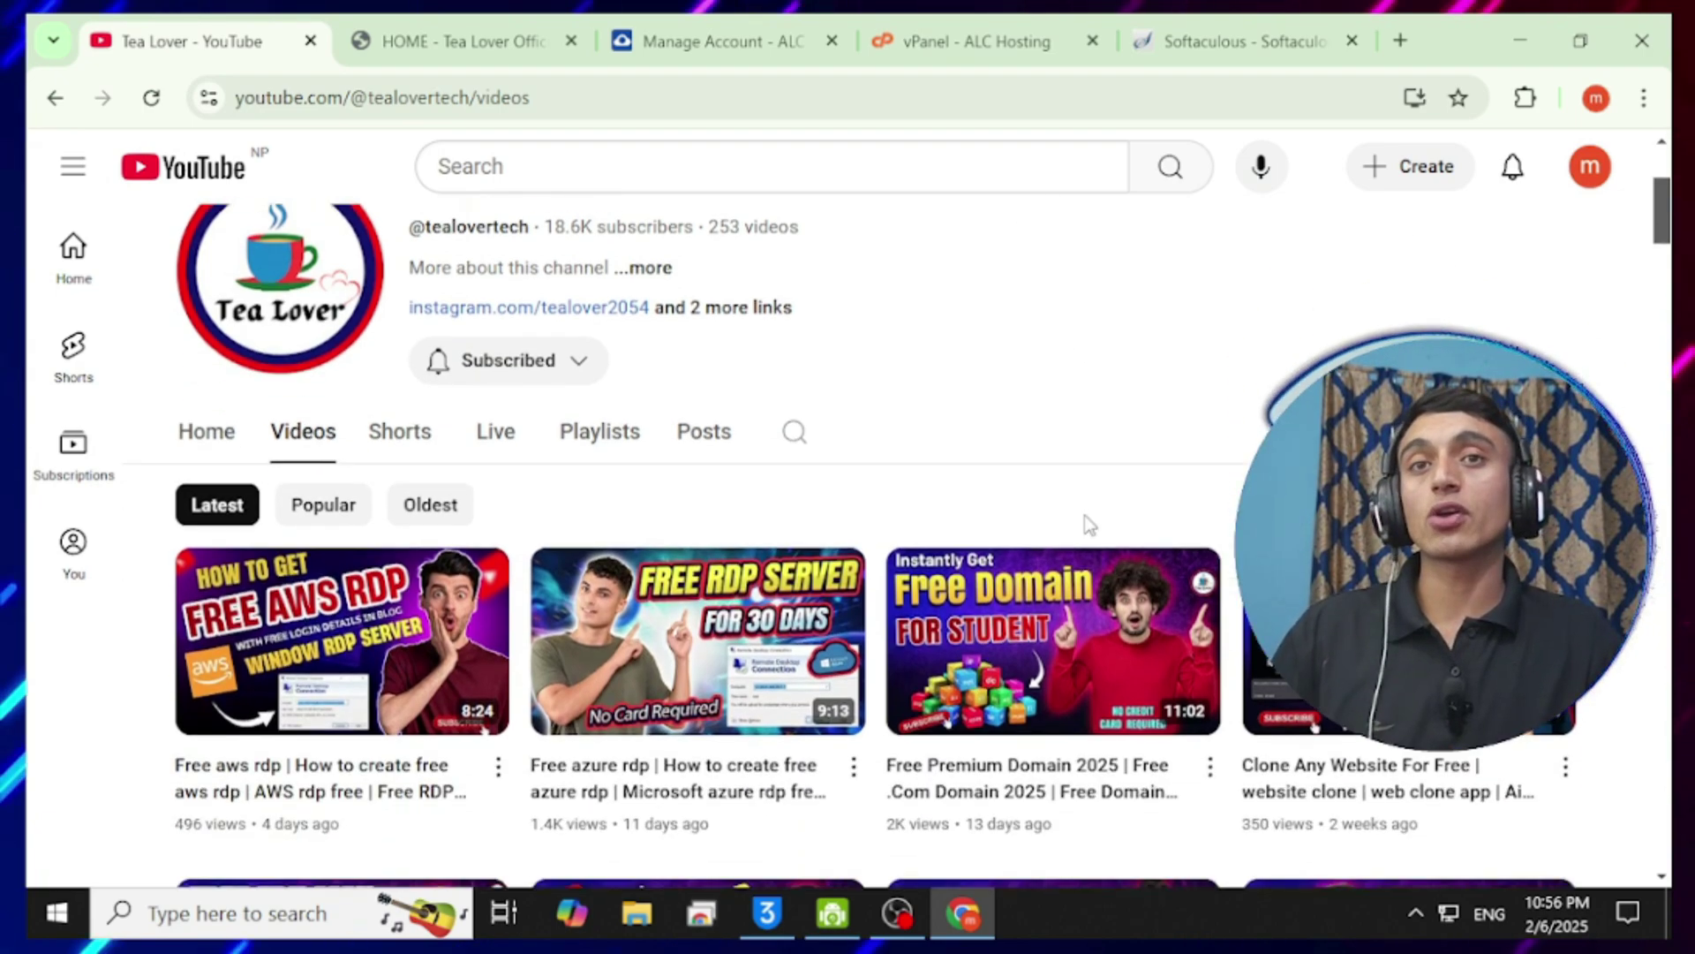